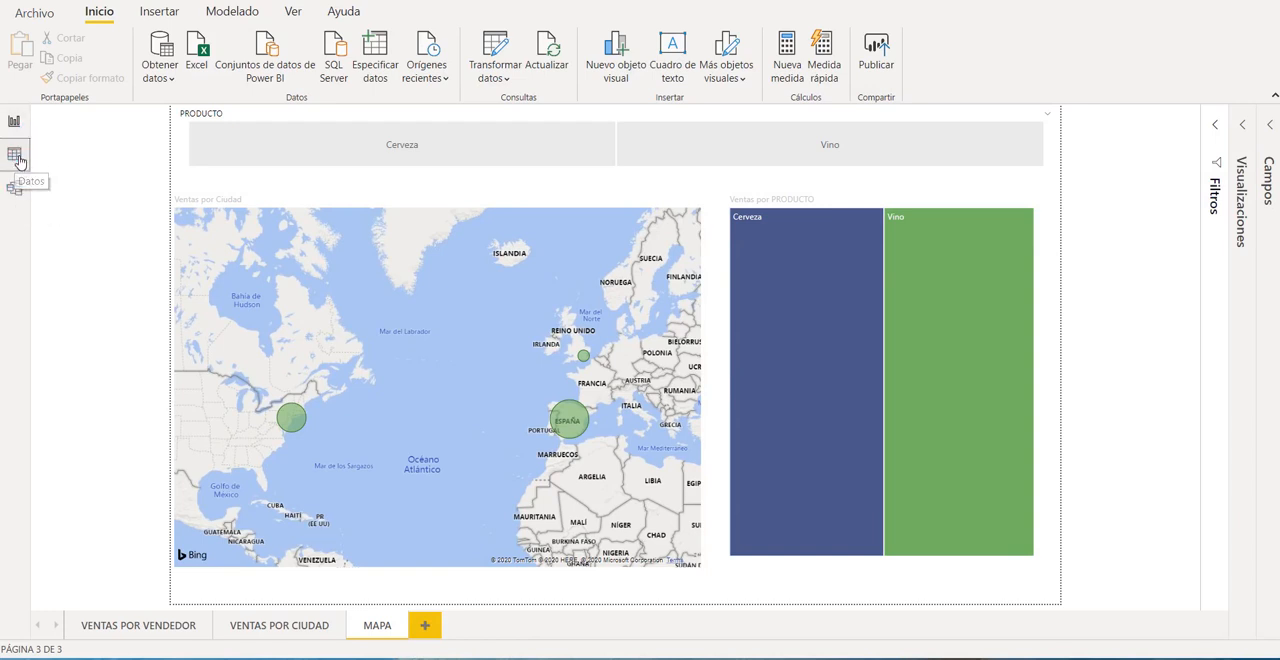
# Review the data in the PPTO, PDTO and VENTAS tables and the relationships between them.
pyautogui.click(15, 156)
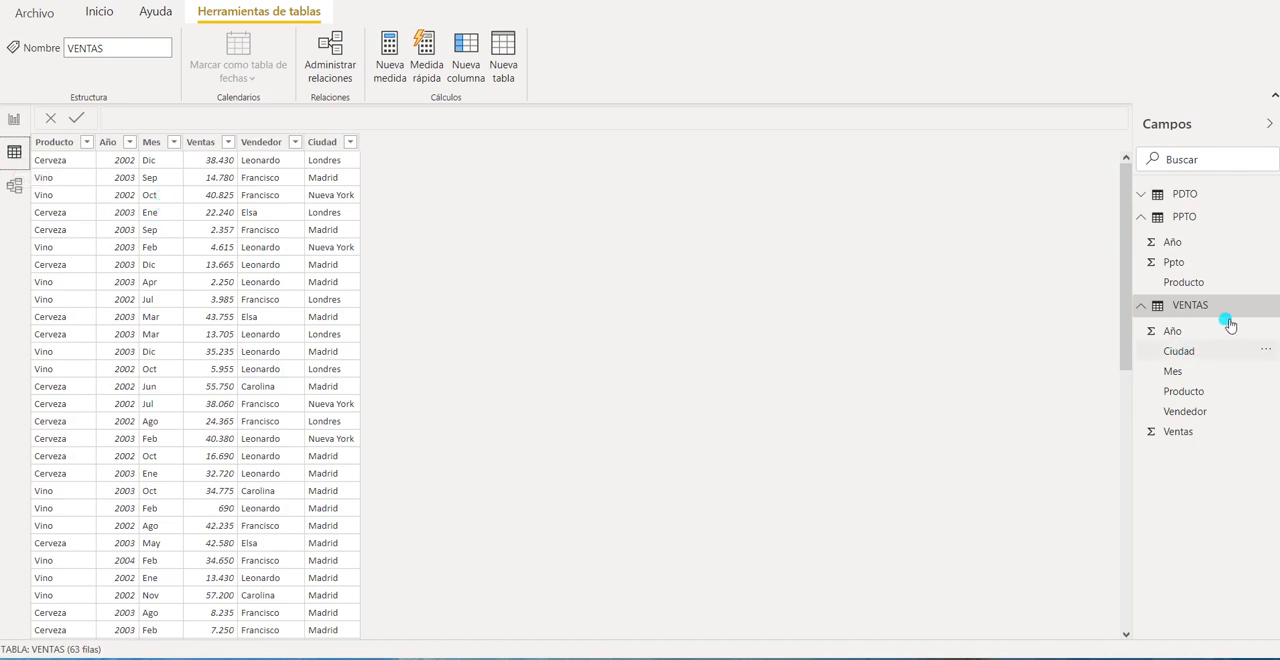
pyautogui.click(1148, 218)
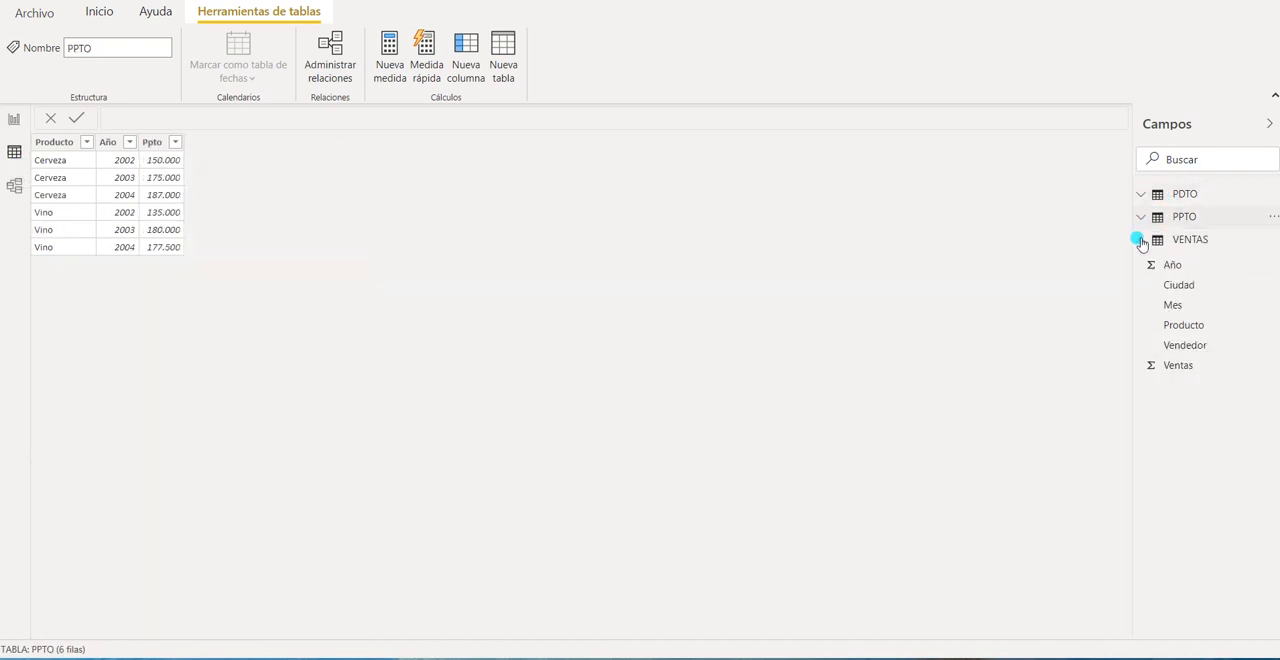
pyautogui.click(1141, 240)
pyautogui.click(1187, 195)
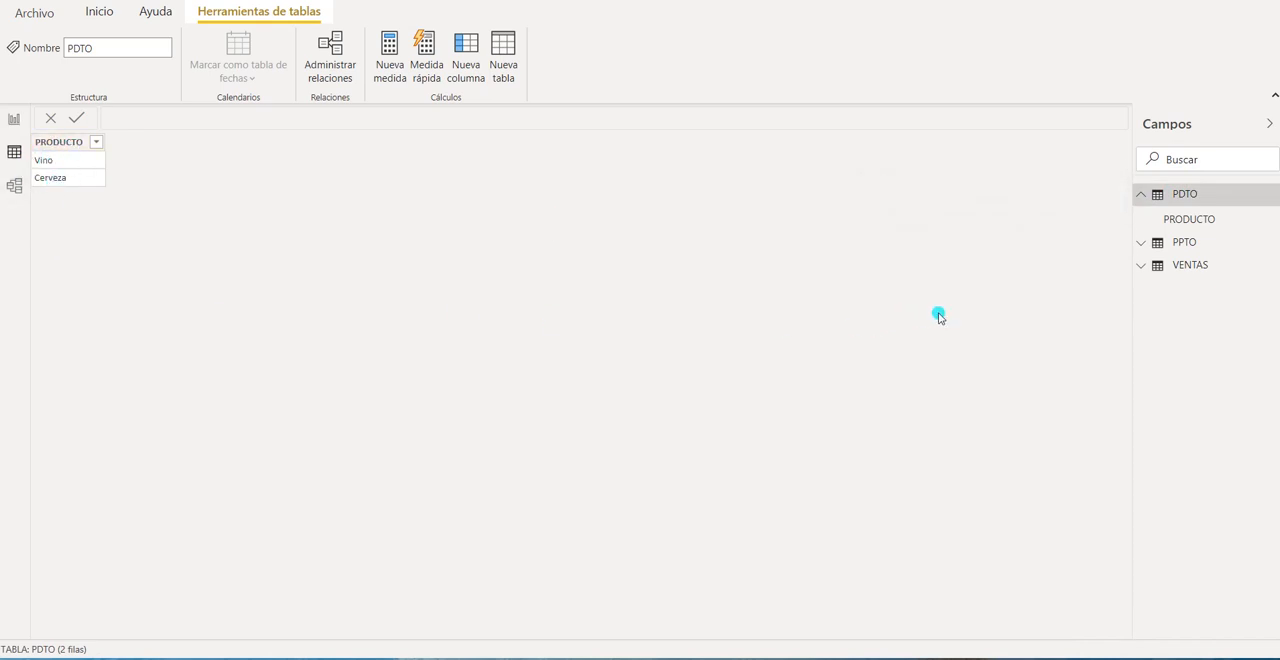
pyautogui.click(1186, 243)
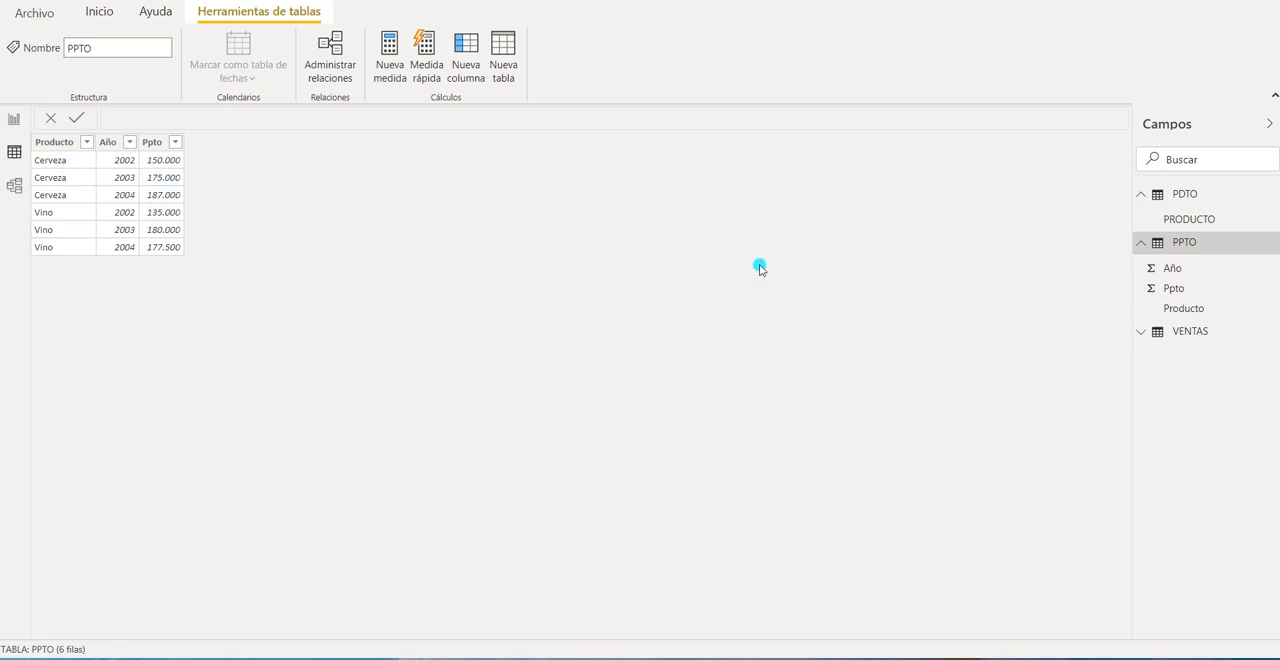
pyautogui.click(1146, 243)
pyautogui.click(1148, 193)
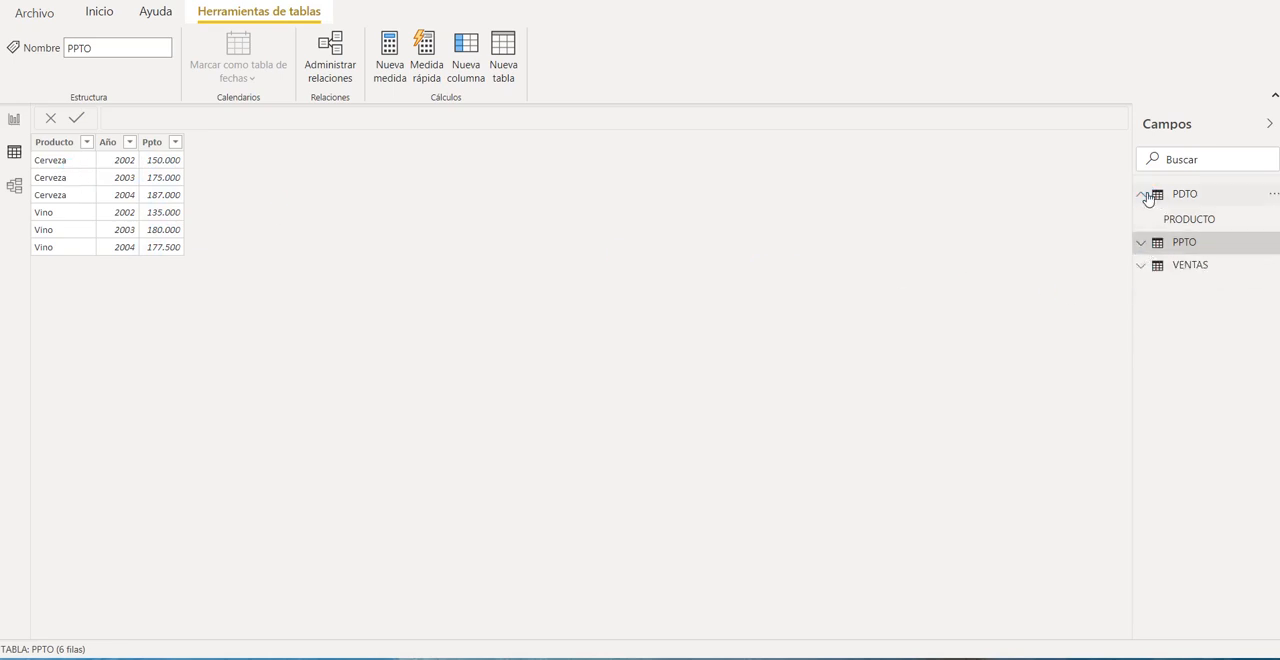
pyautogui.click(1186, 241)
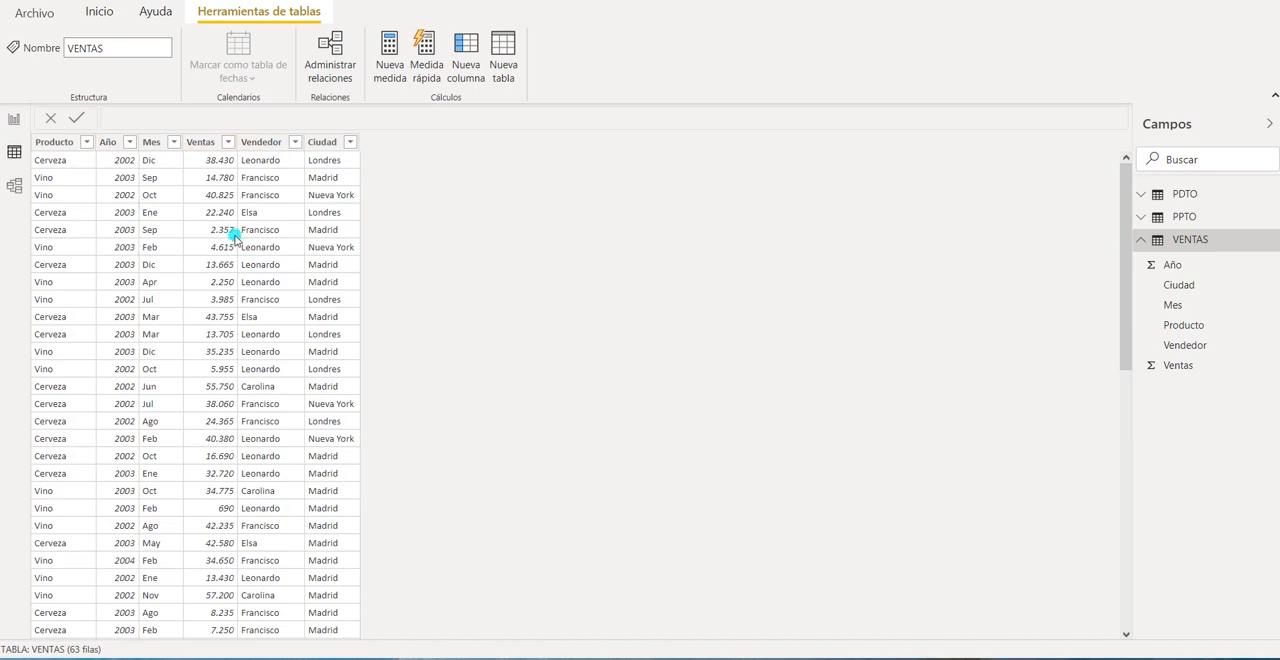
pyautogui.click(14, 188)
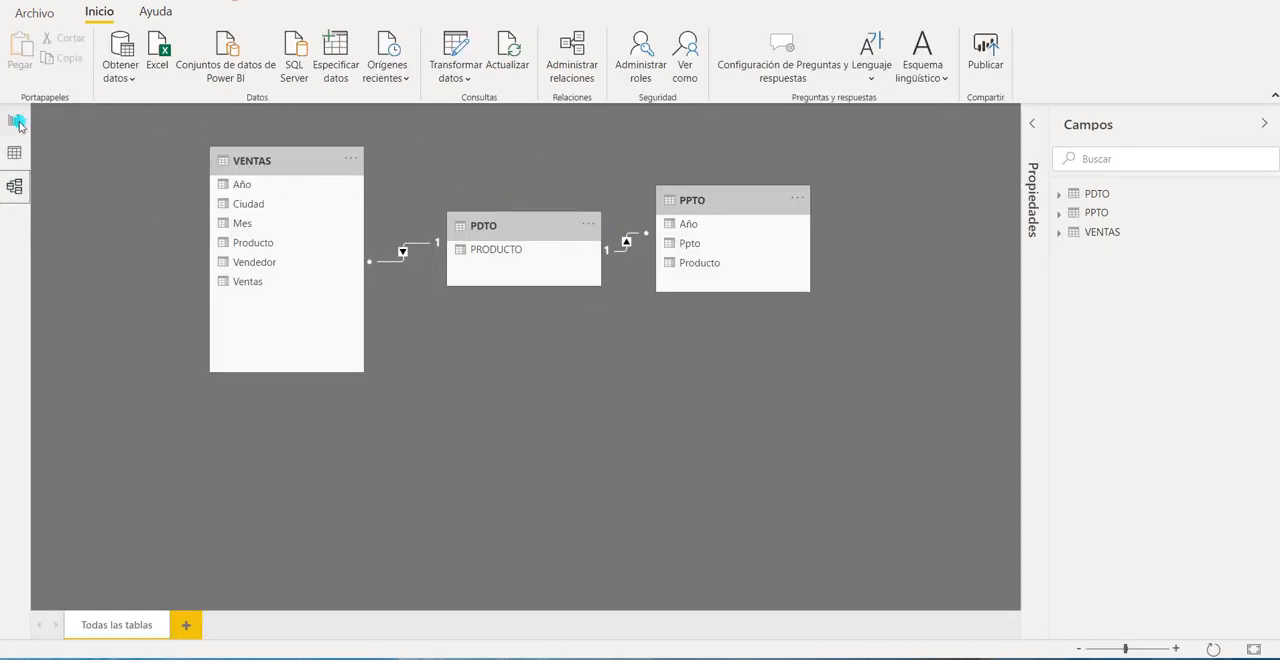
# Return to the report's VENTAS POR VENDEDOR page and inspect the sales line chart of each of the four sellers.
pyautogui.click(16, 121)
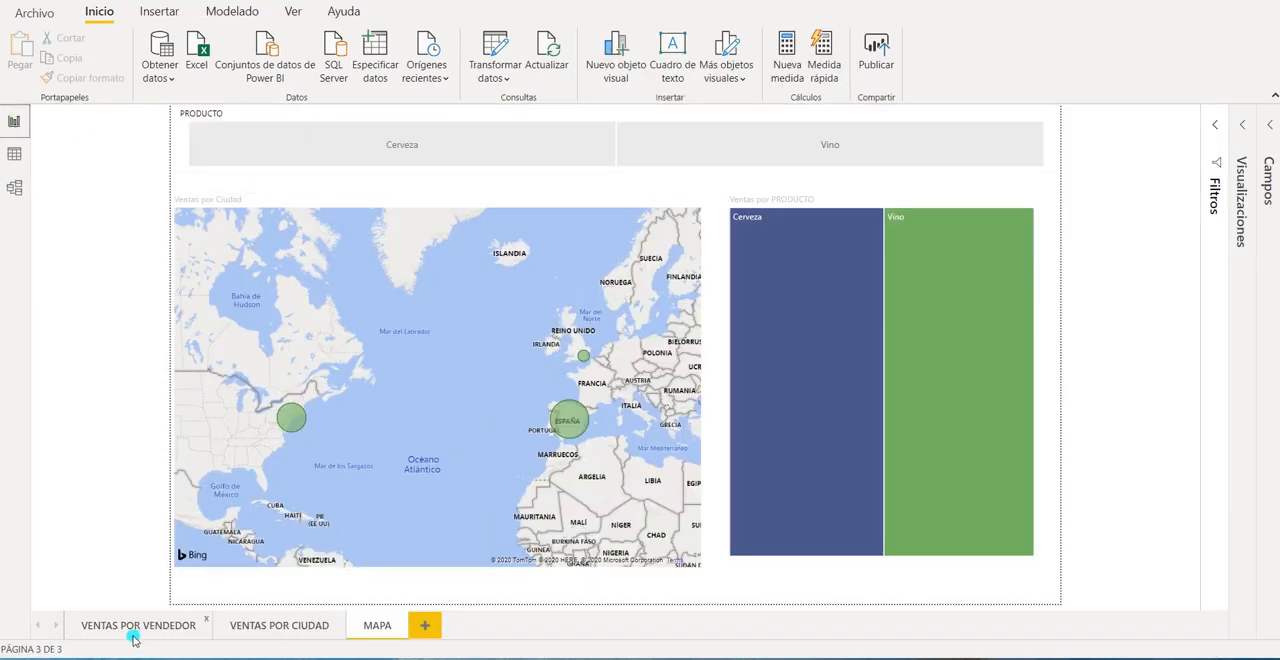
pyautogui.click(145, 624)
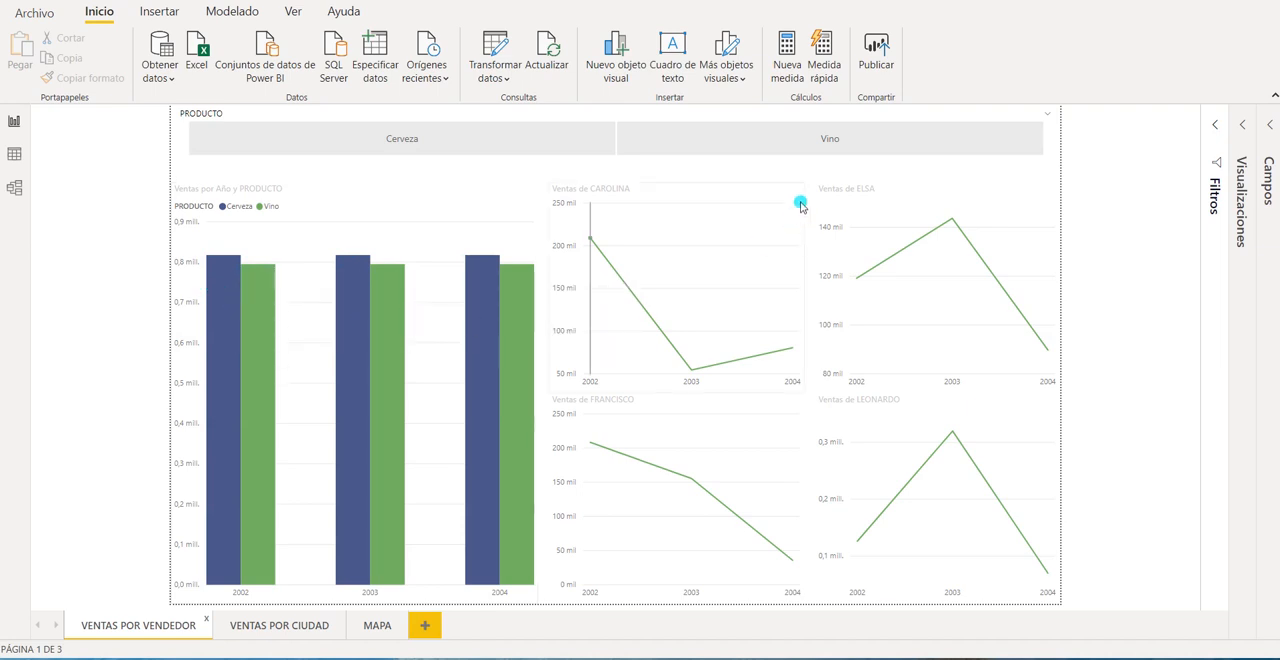
pyautogui.click(902, 186)
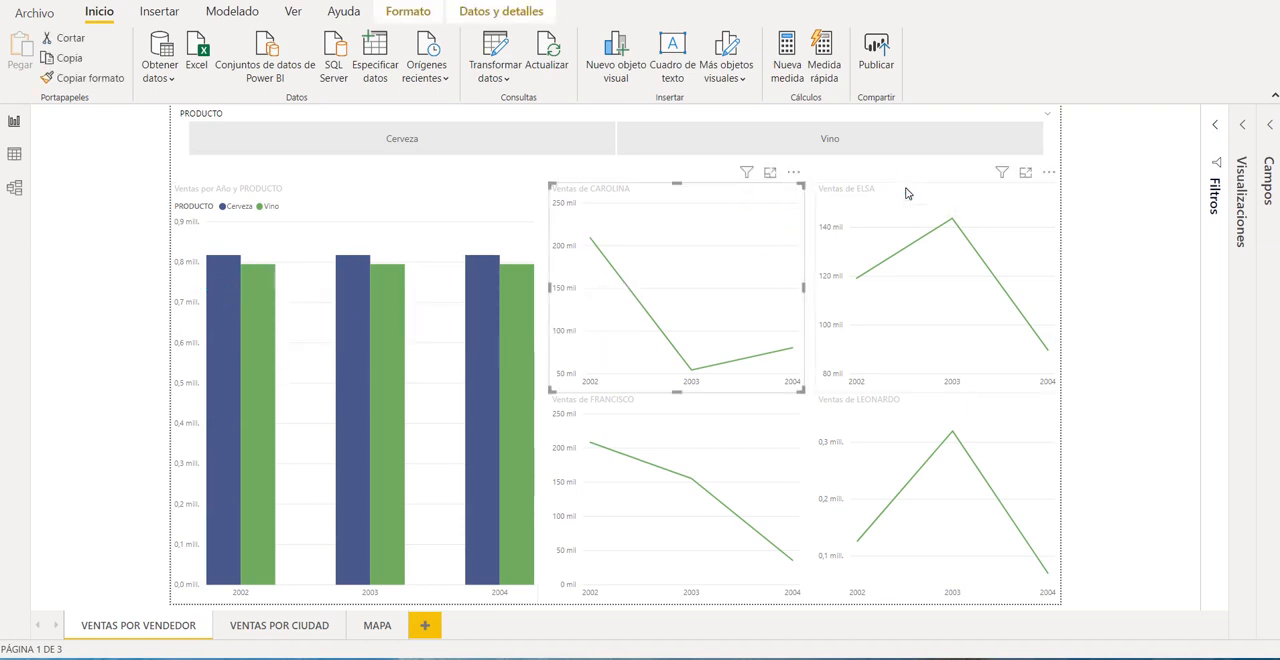
pyautogui.click(740, 410)
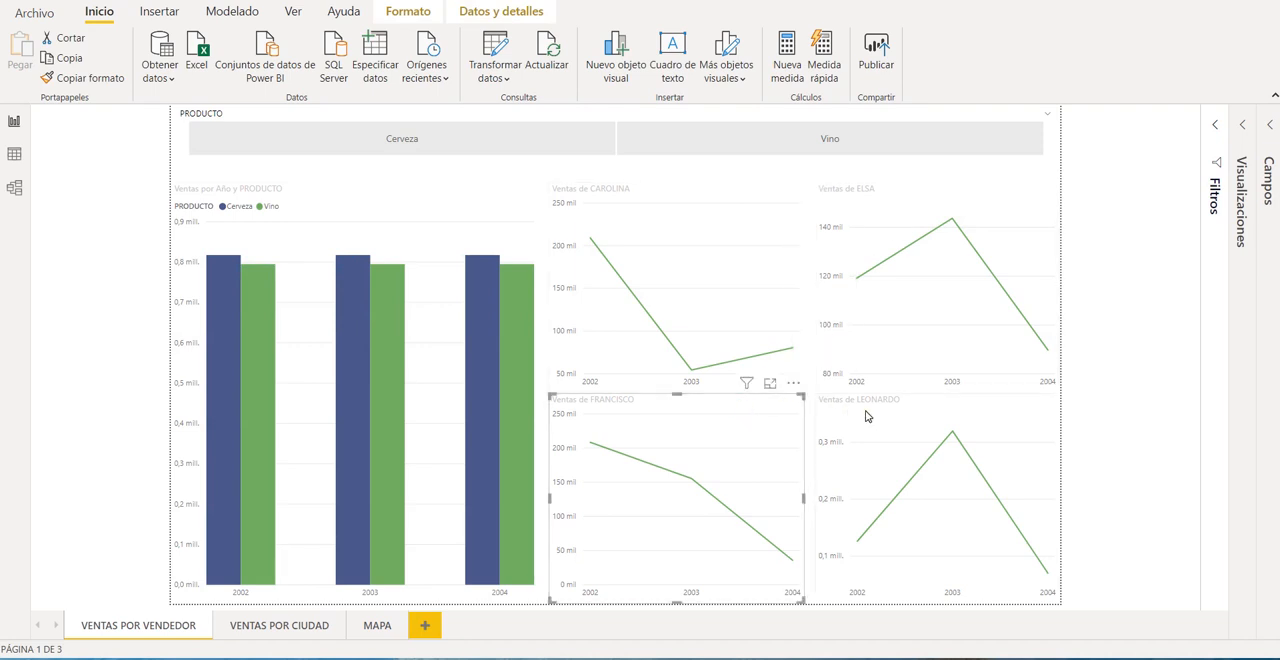
pyautogui.click(930, 412)
pyautogui.click(677, 187)
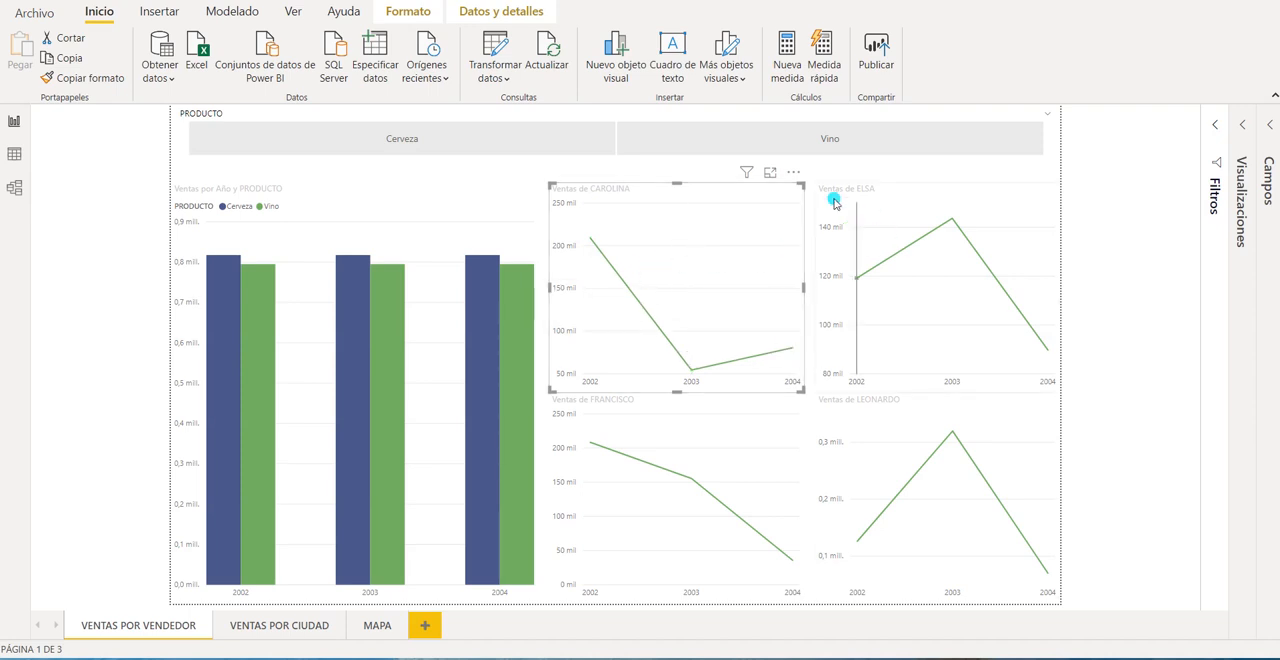
pyautogui.click(894, 188)
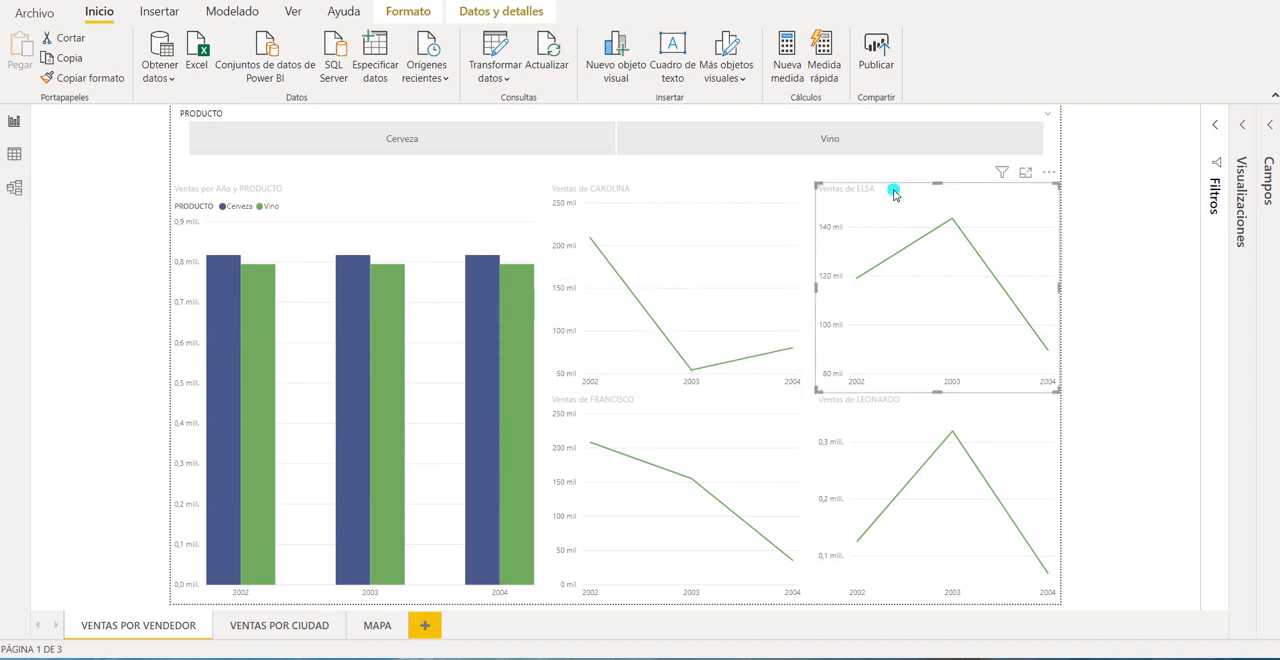
pyautogui.click(729, 416)
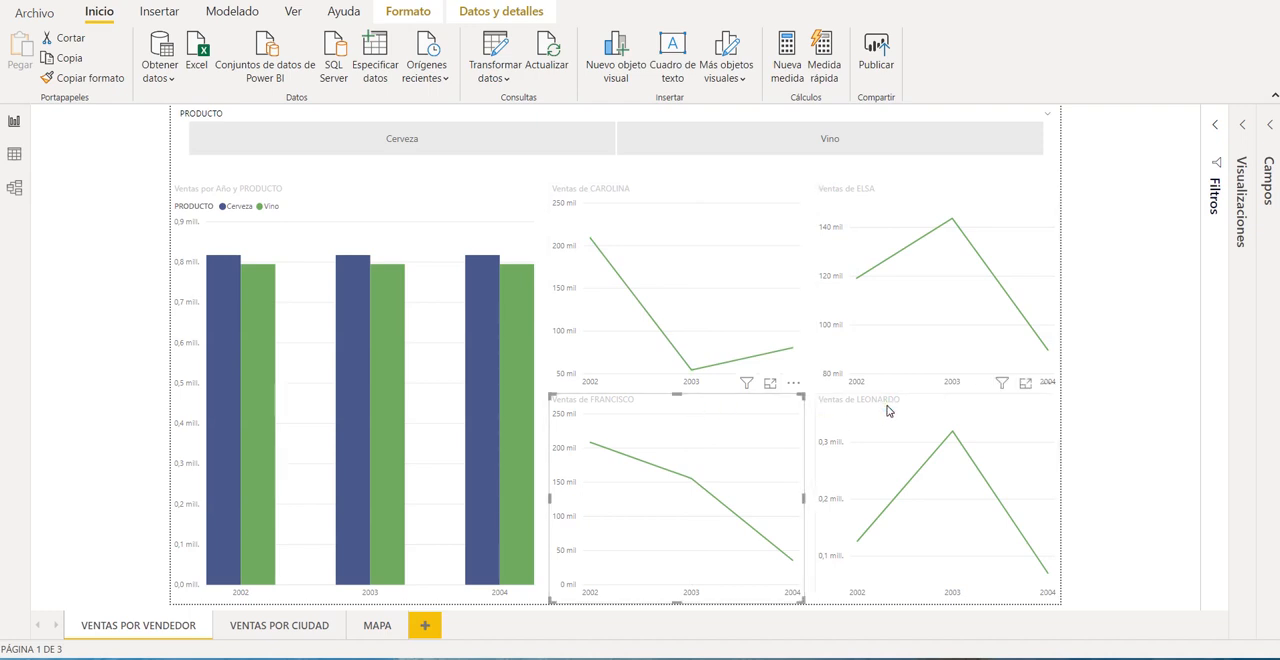
pyautogui.click(889, 407)
# Read the 2002, 2003 and 2004 sales values in the upper-right seller's line chart.
pyautogui.click(900, 202)
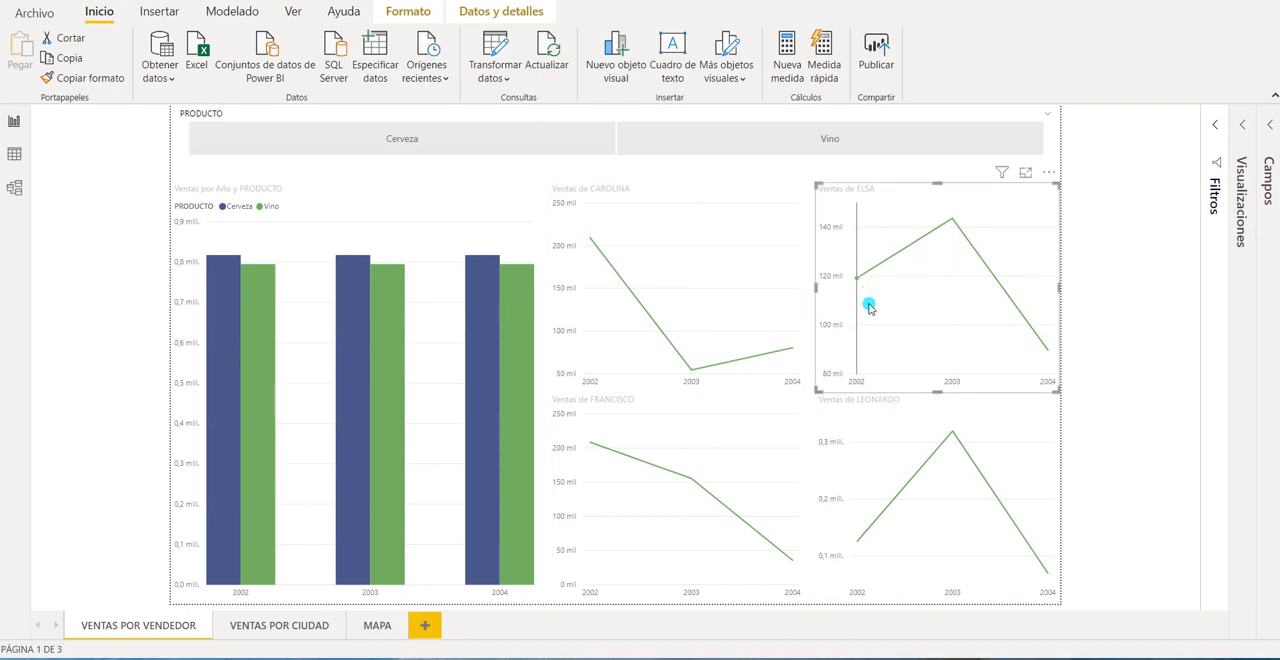
pyautogui.moveTo(858, 283)
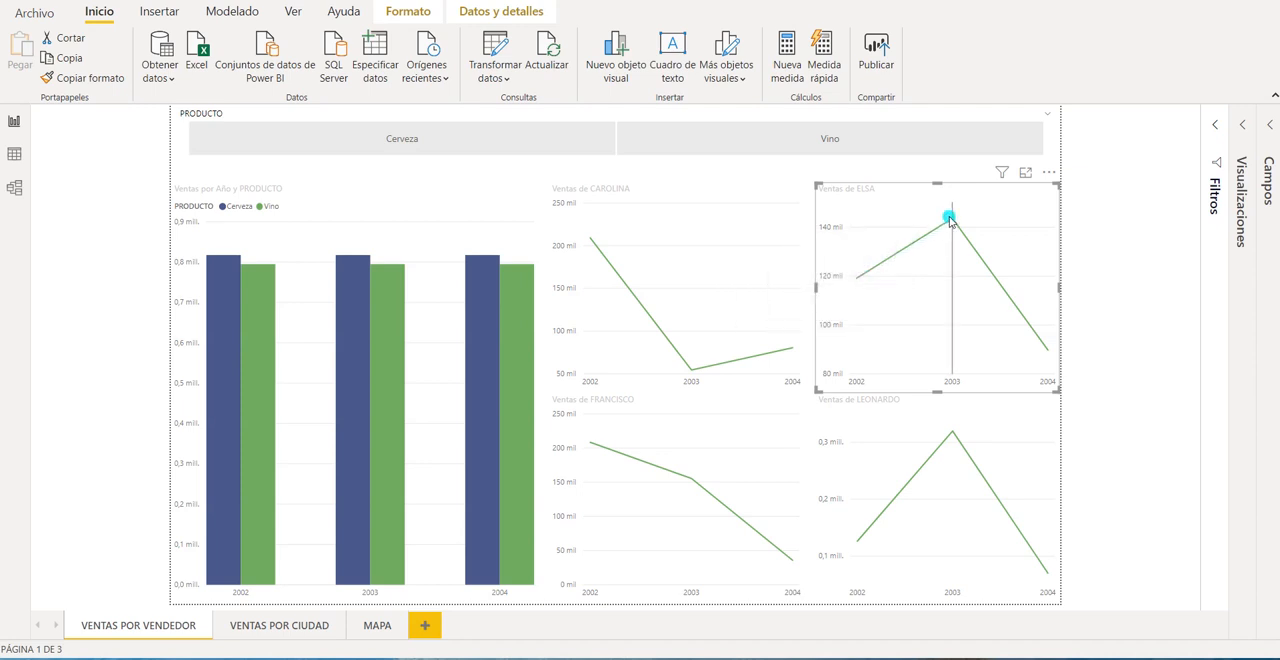
pyautogui.moveTo(952, 222)
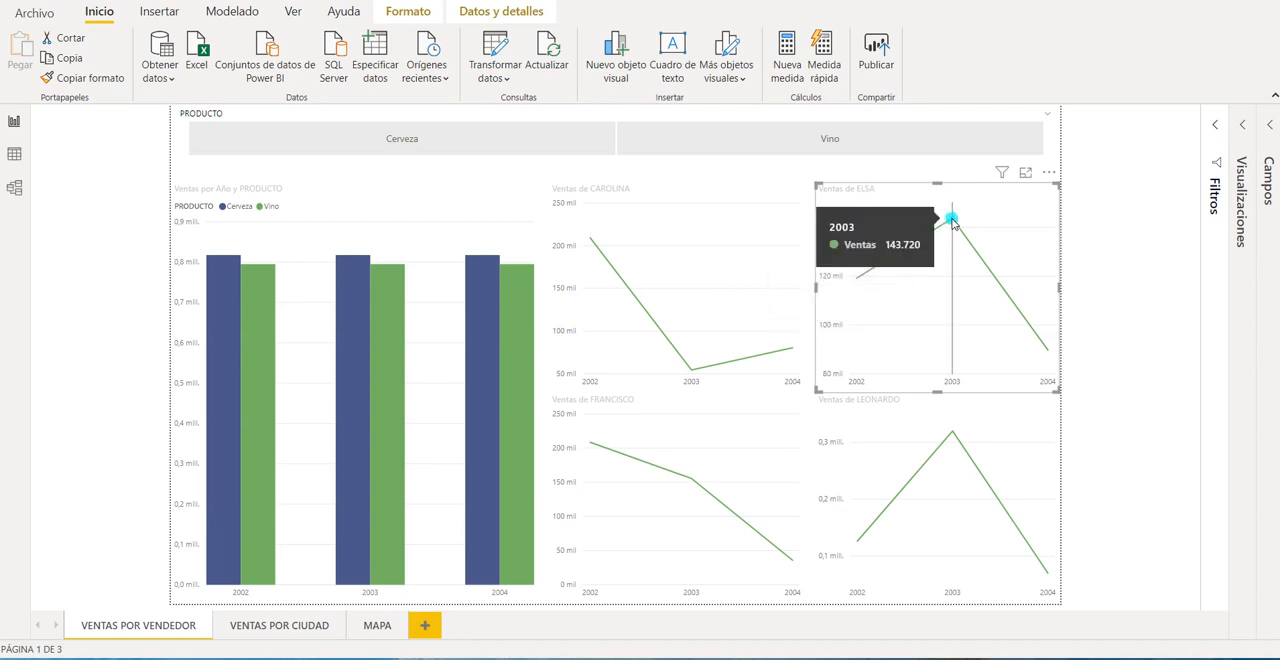
pyautogui.moveTo(1048, 350)
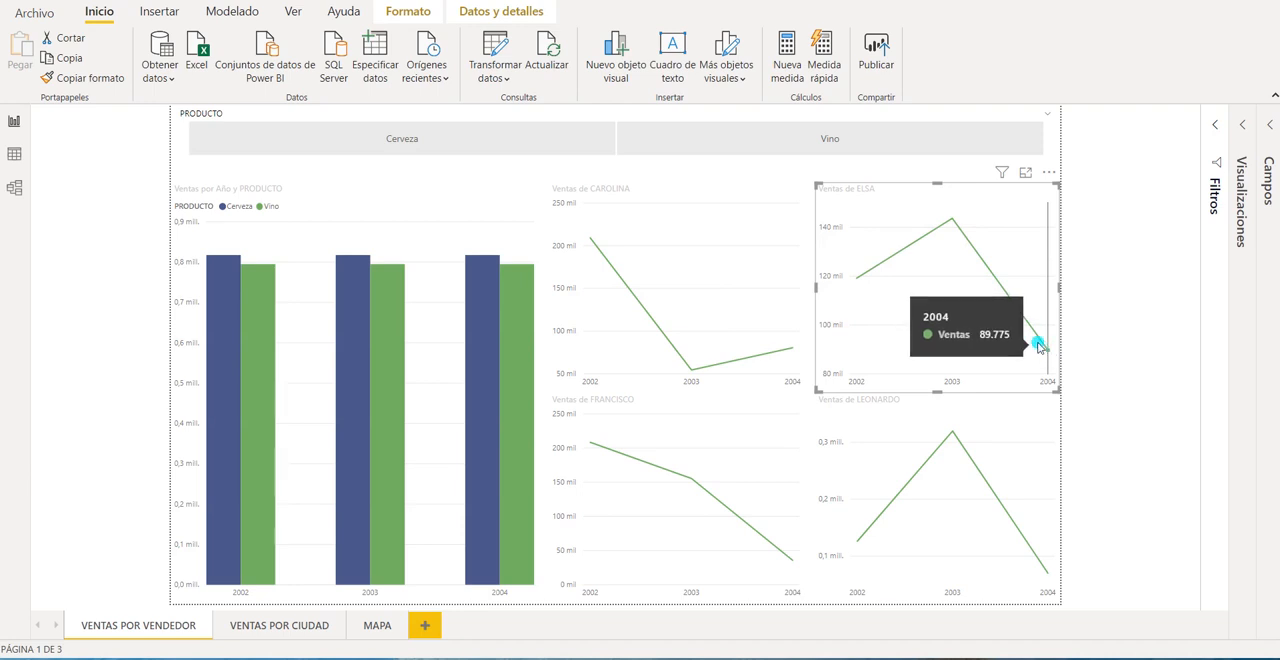
# Show the VENTAS POR CIUDAD page and read the Madrid, Nueva York and Londres sales in the city treemap.
pyautogui.click(287, 626)
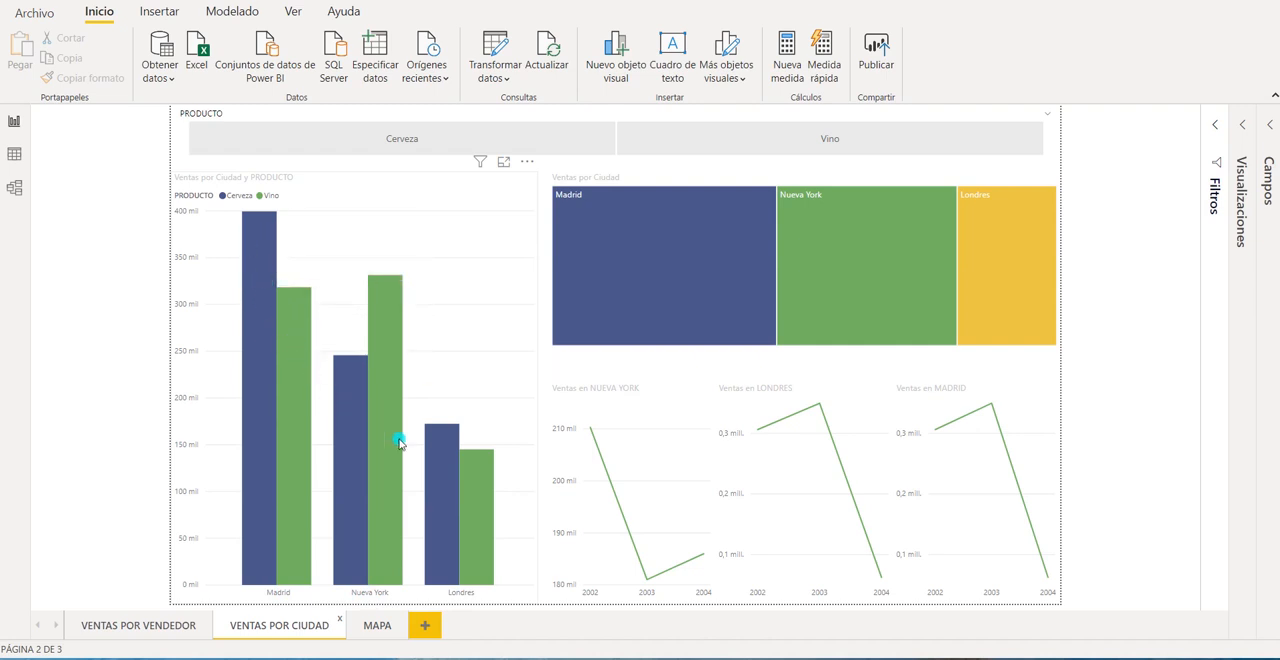
pyautogui.click(693, 182)
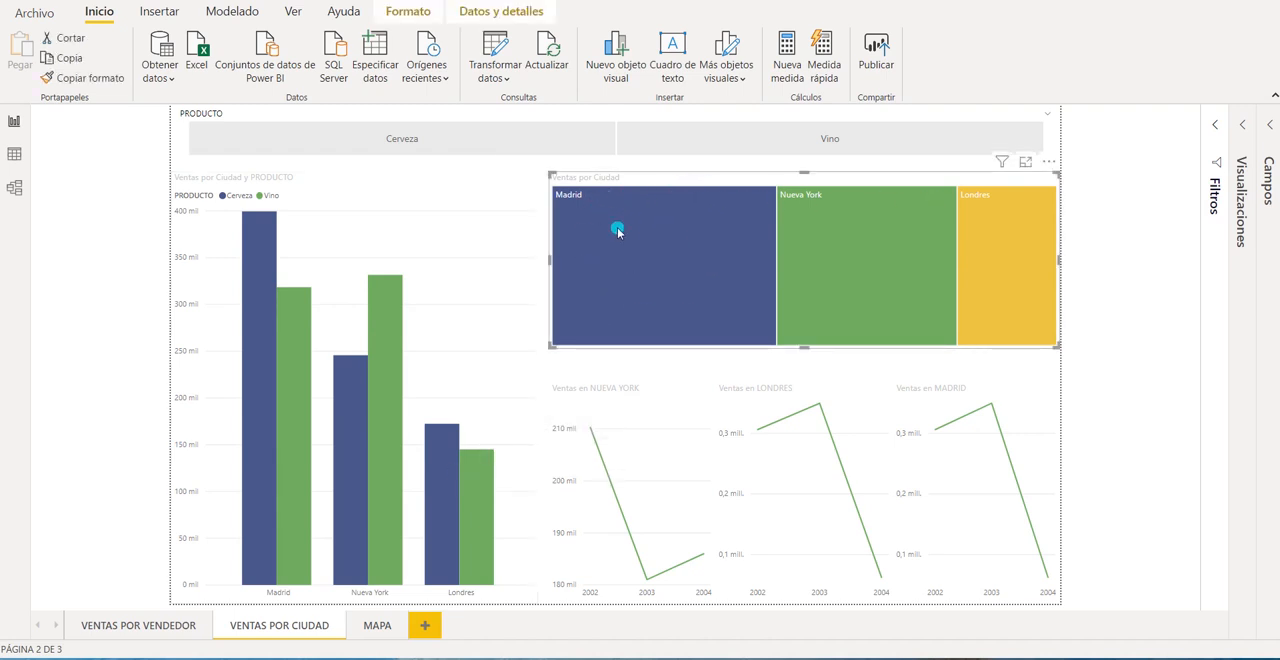
pyautogui.moveTo(680, 261)
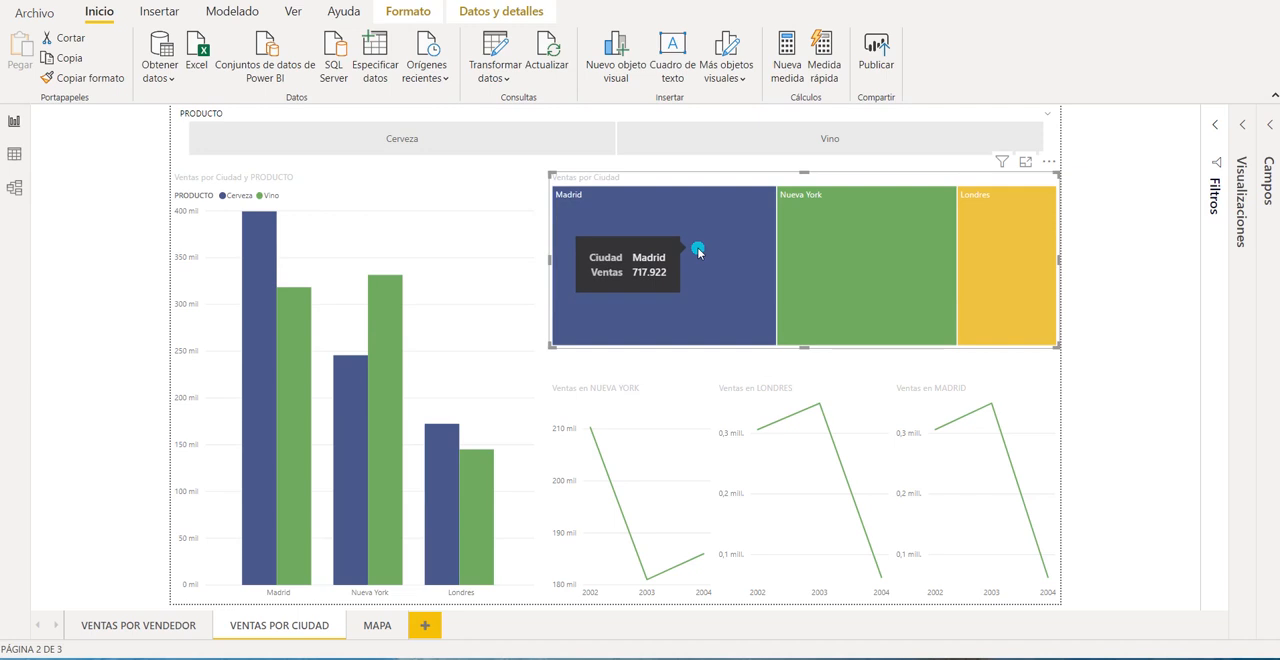
pyautogui.moveTo(868, 241)
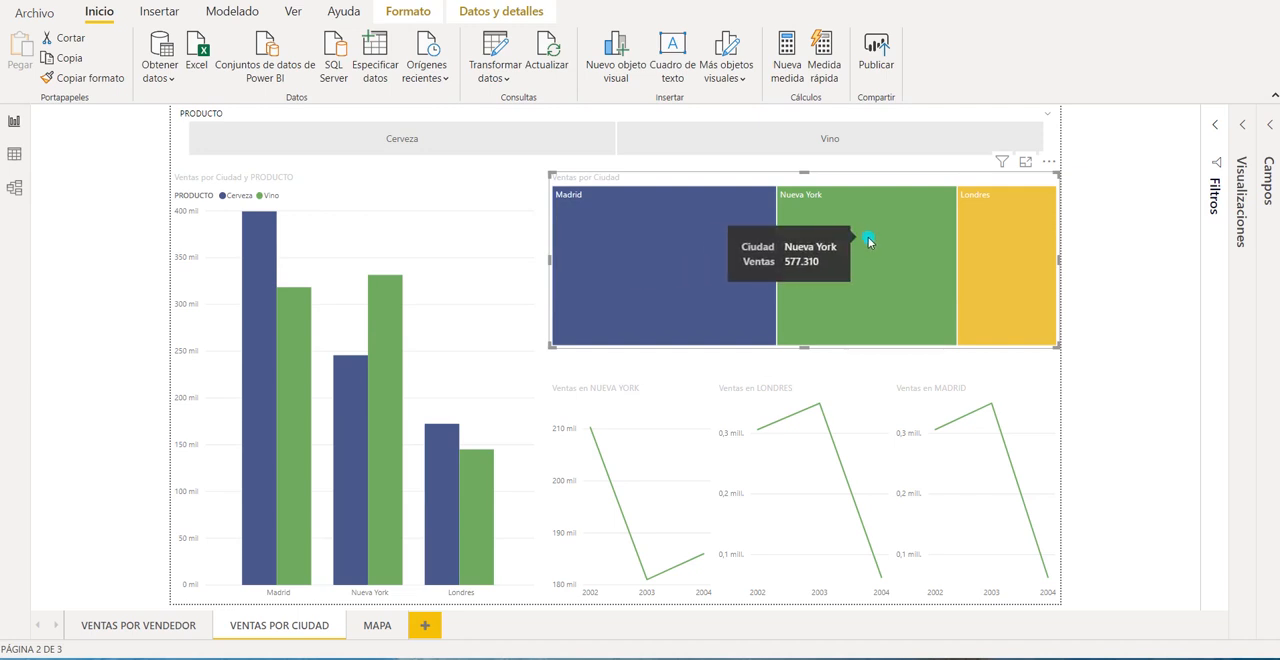
pyautogui.moveTo(1003, 232)
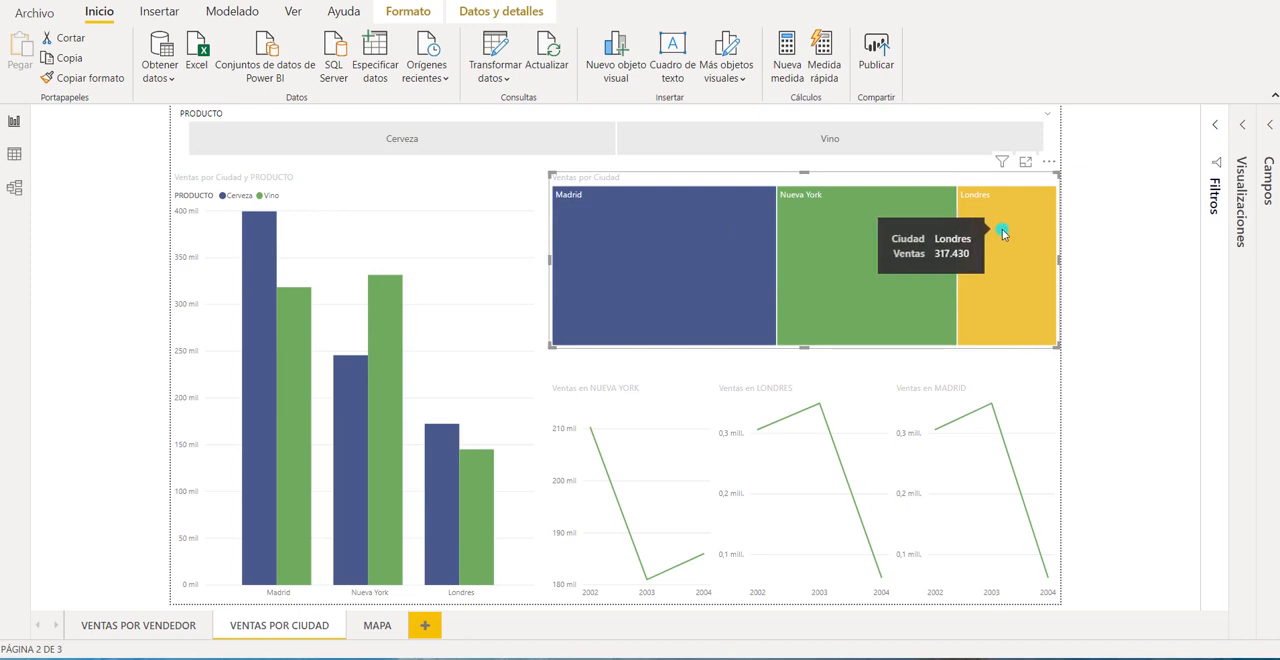
# Inspect the yearly sales line charts for Nueva York, Londres and Madrid.
pyautogui.click(655, 399)
pyautogui.click(806, 398)
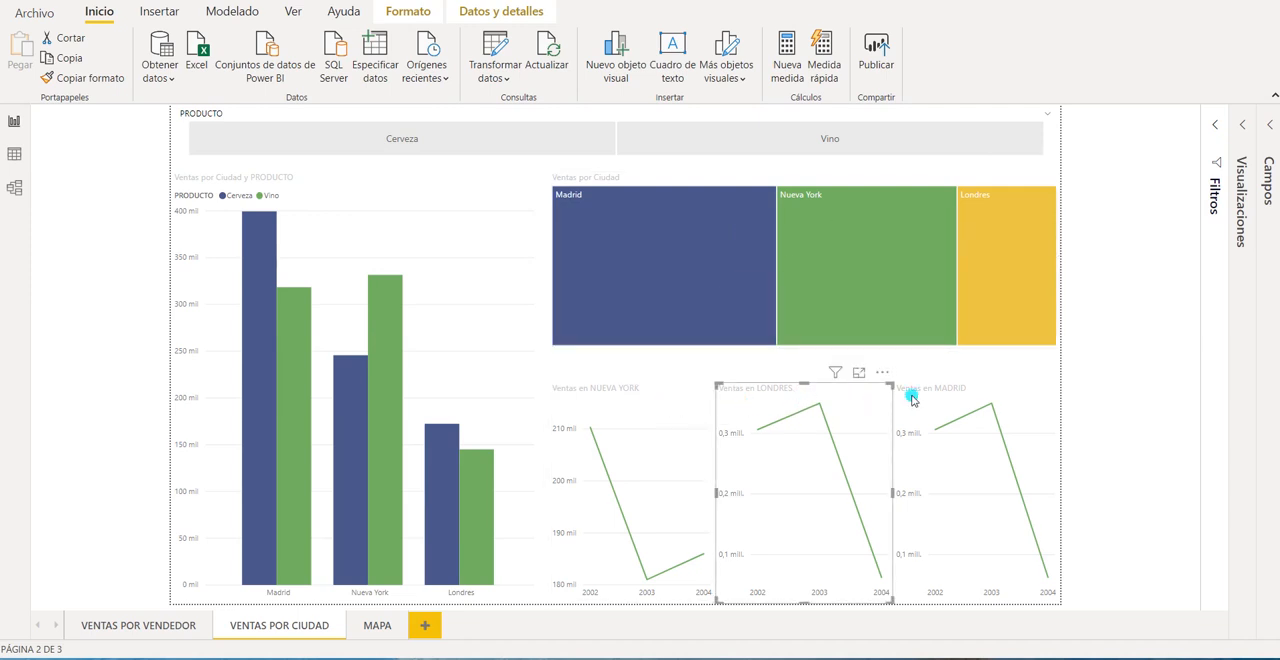
pyautogui.click(932, 398)
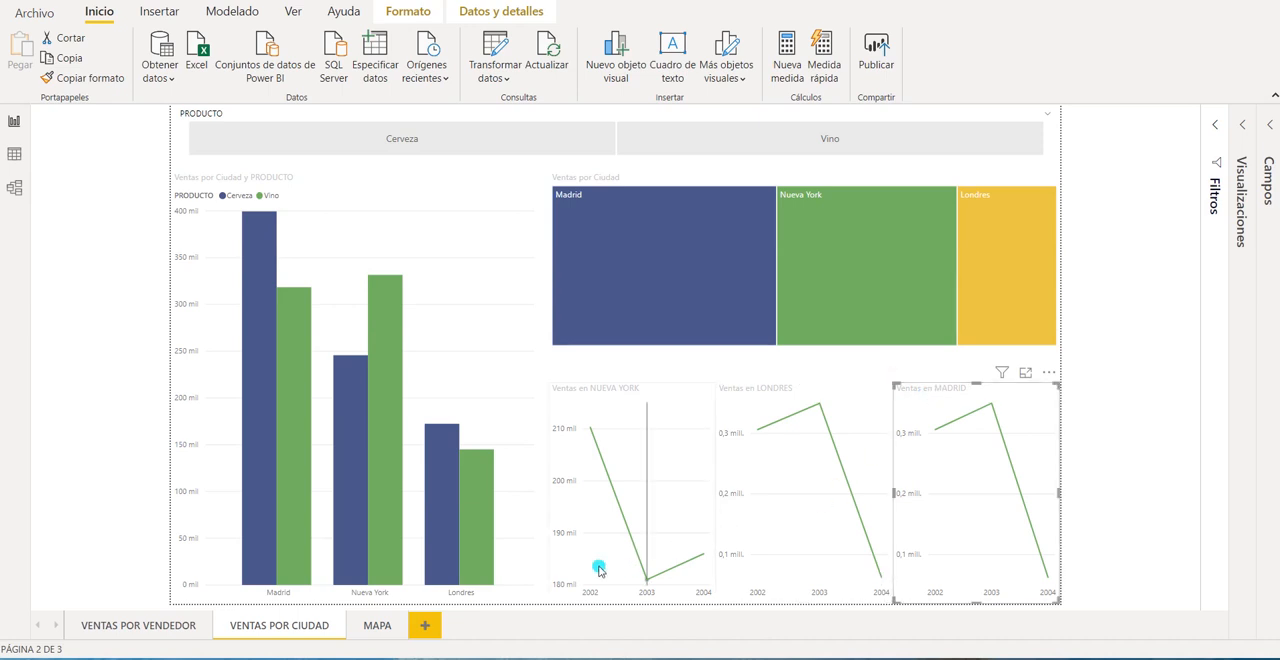
pyautogui.click(633, 402)
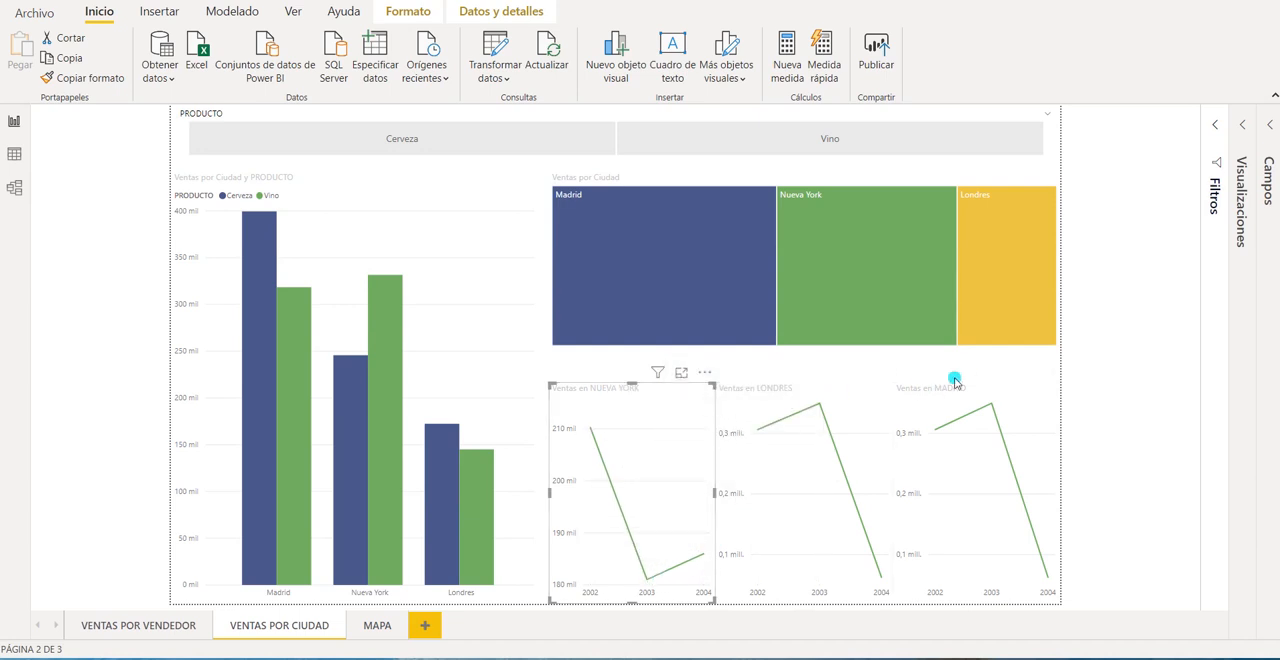
# Show the MAPA page and examine the Cerveza and Vino sales in the treemap and the city bubbles on the map.
pyautogui.click(374, 622)
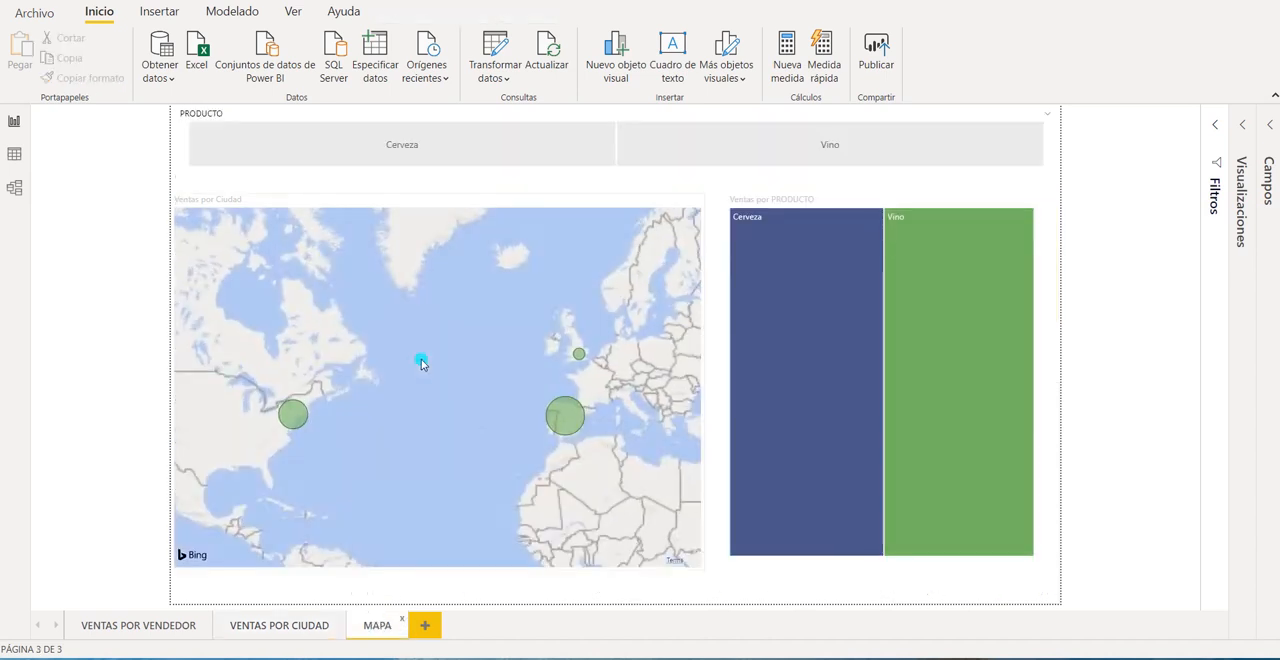
pyautogui.moveTo(829, 240)
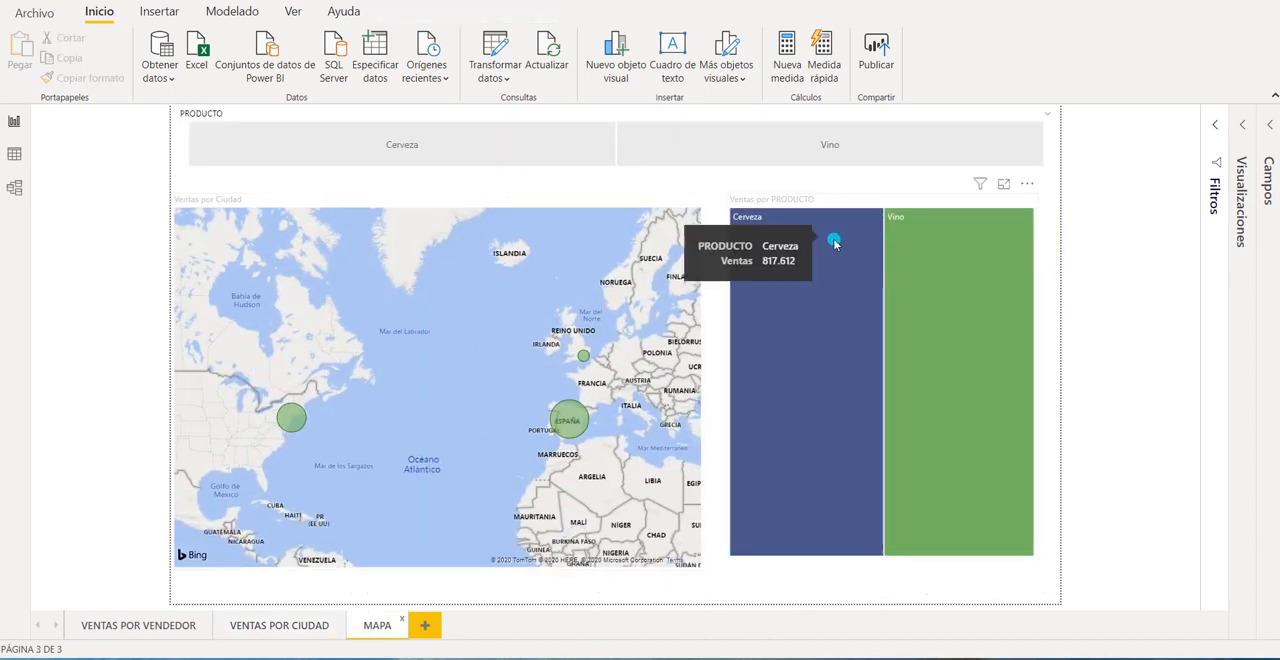
pyautogui.click(852, 199)
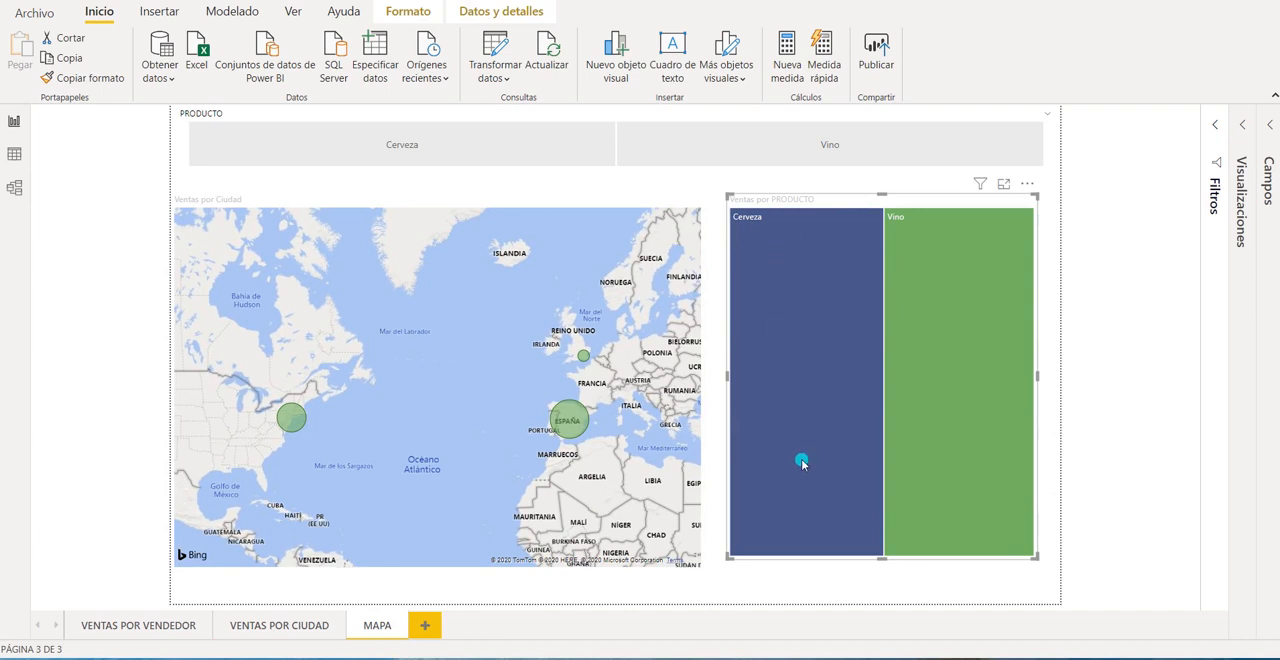
pyautogui.moveTo(808, 304)
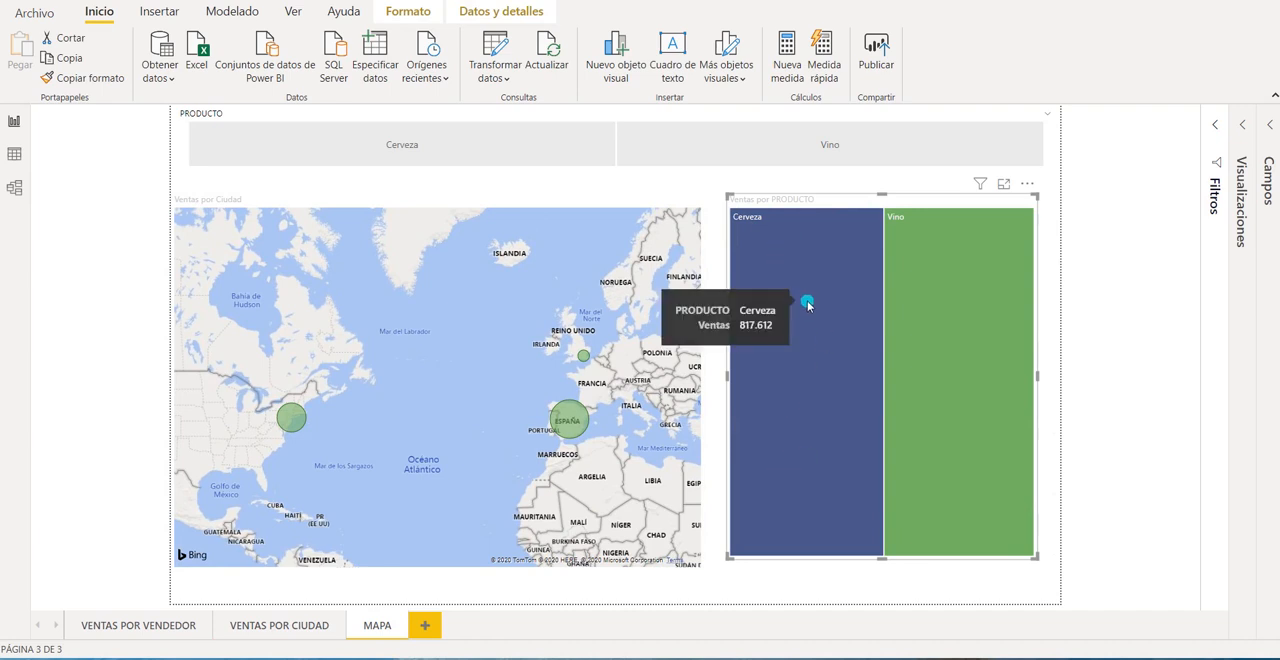
pyautogui.moveTo(935, 293)
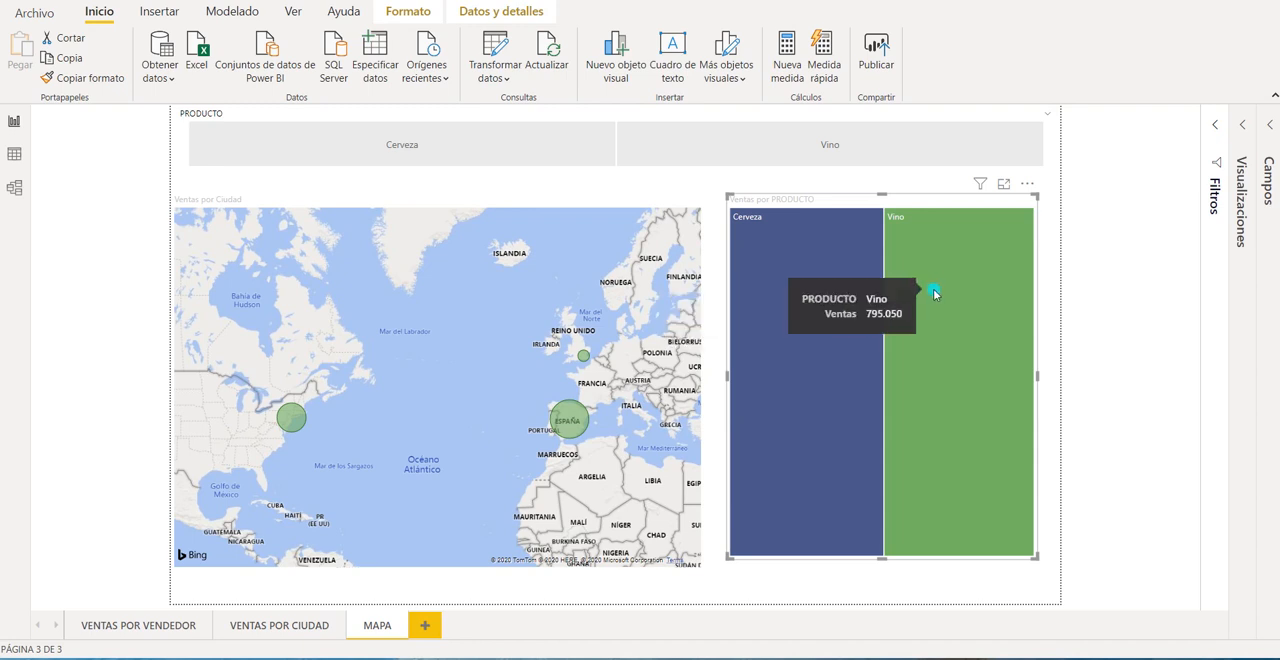
pyautogui.click(516, 205)
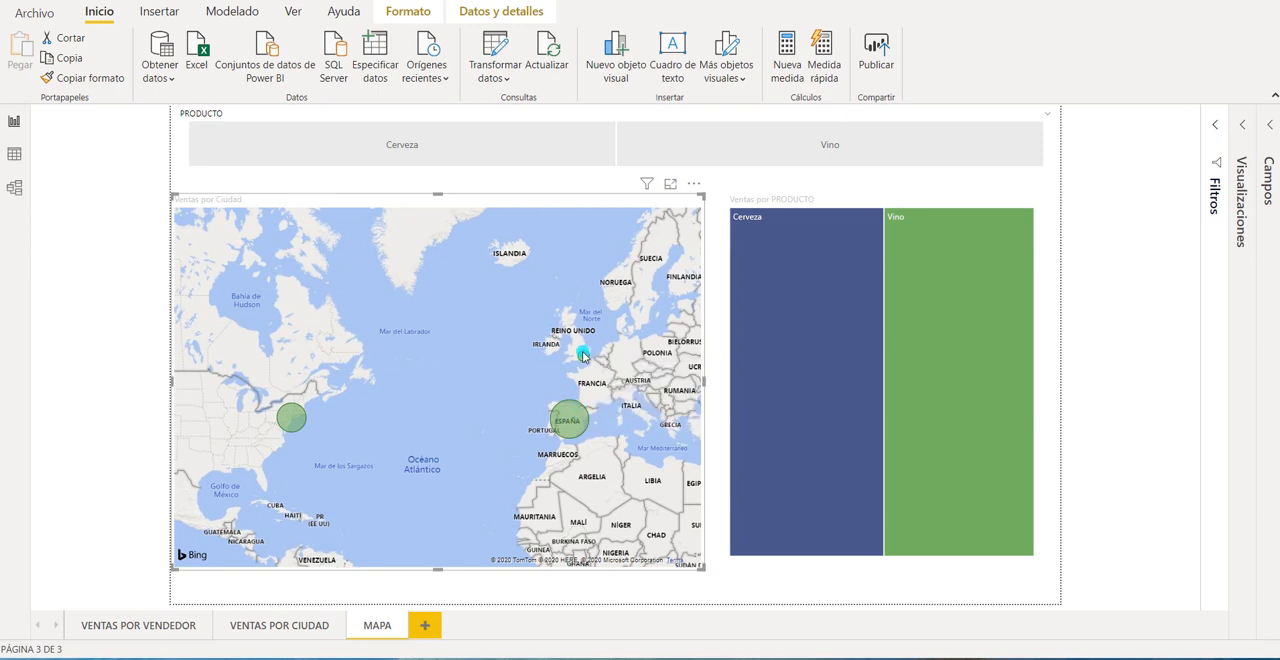
pyautogui.moveTo(584, 357)
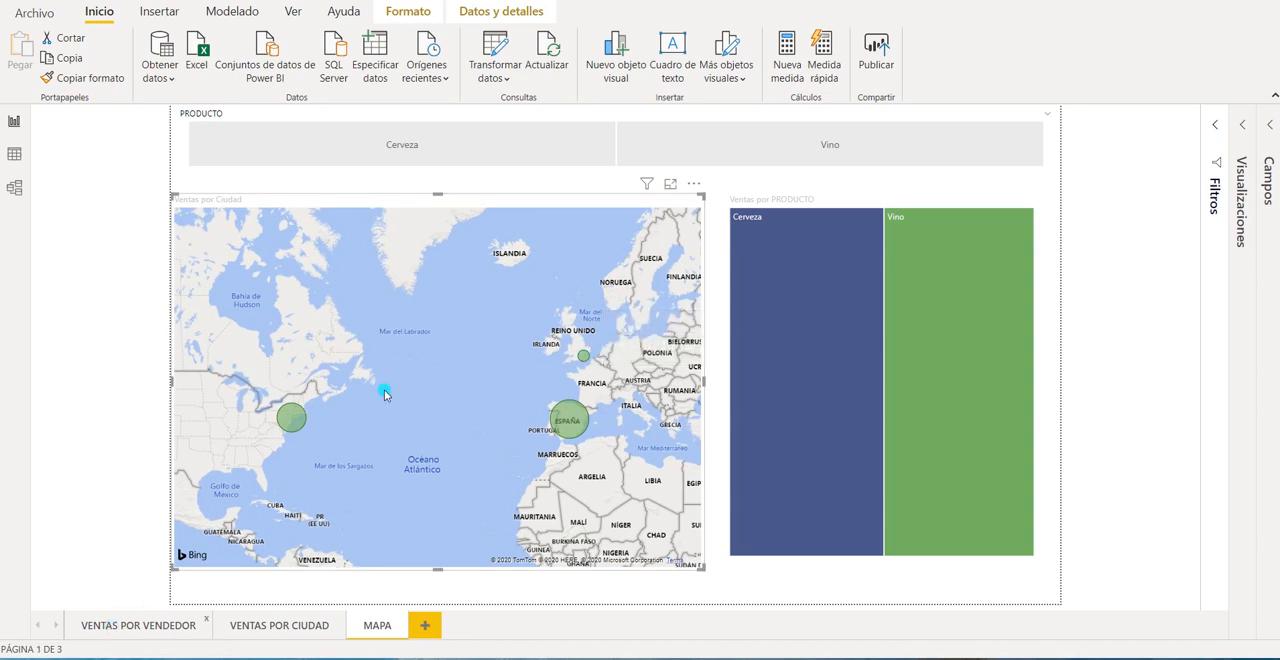
# Show the VENTAS POR VENDEDOR page and compare its charts for Cerveza and for Vino using the PRODUCTO slicer.
pyautogui.click(138, 625)
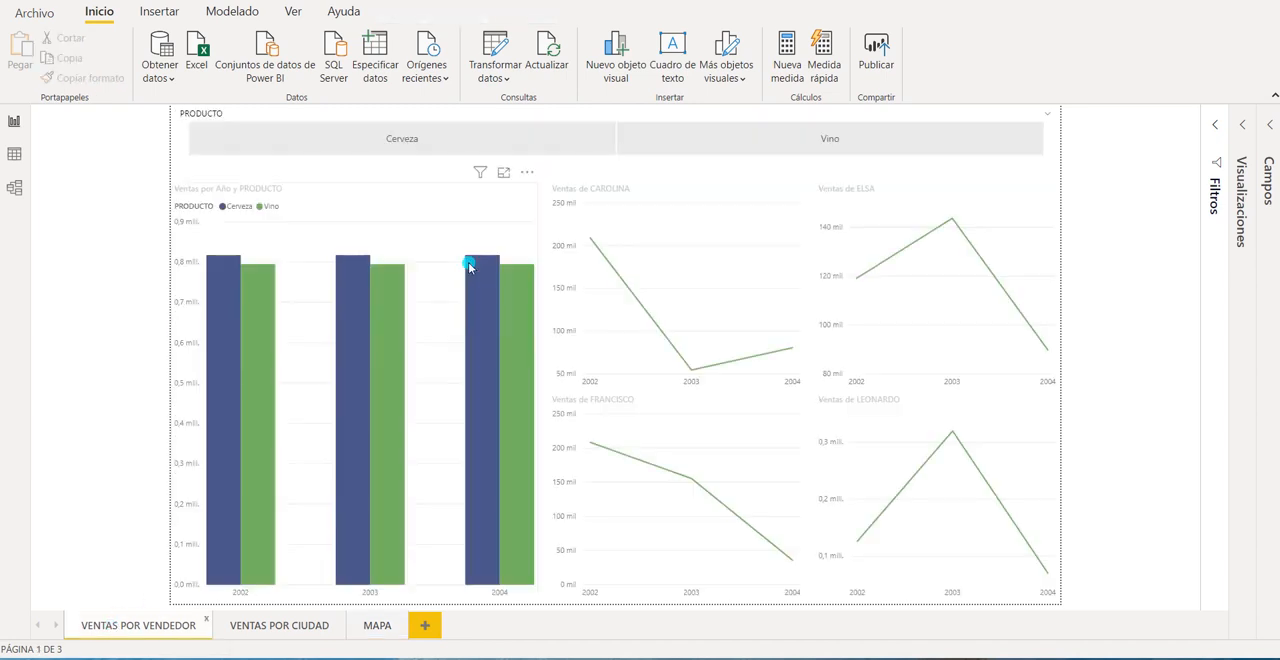
pyautogui.click(639, 117)
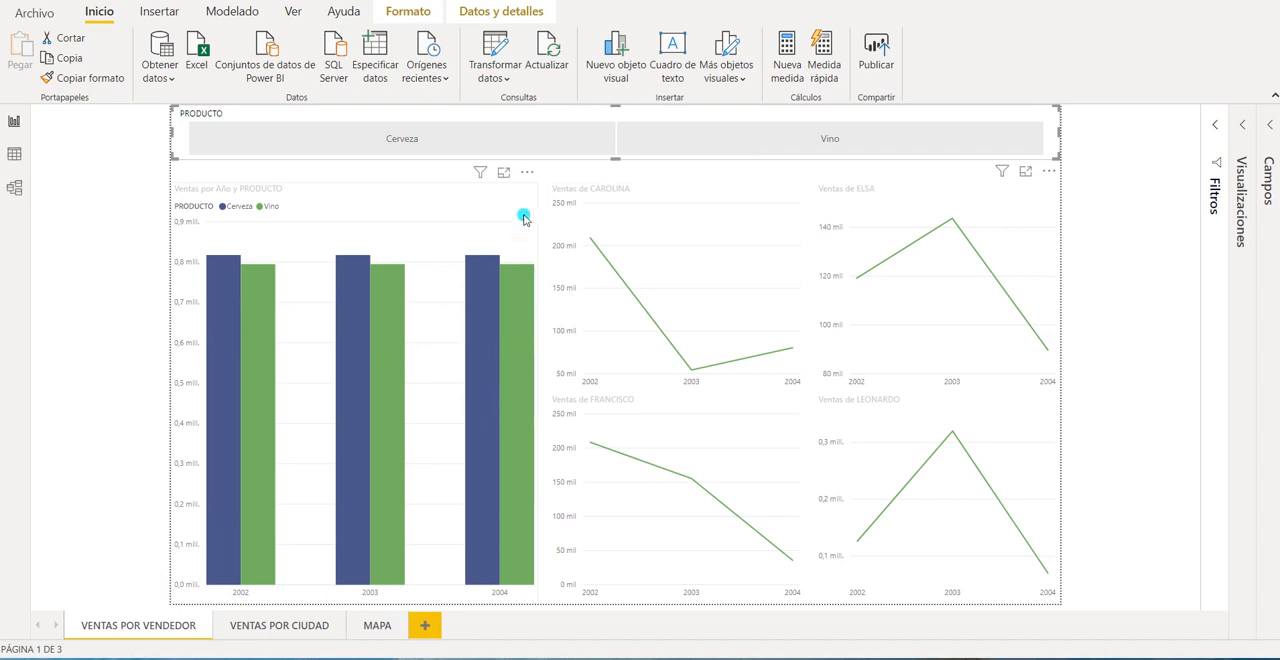
pyautogui.click(418, 140)
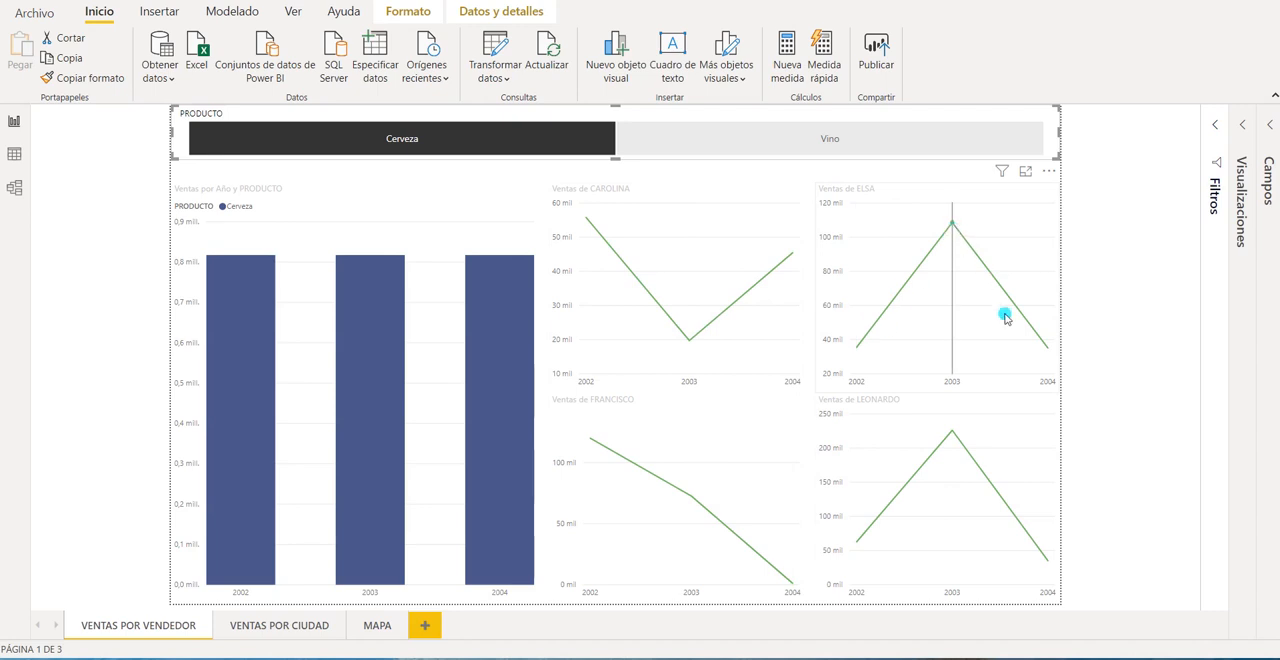
pyautogui.click(877, 145)
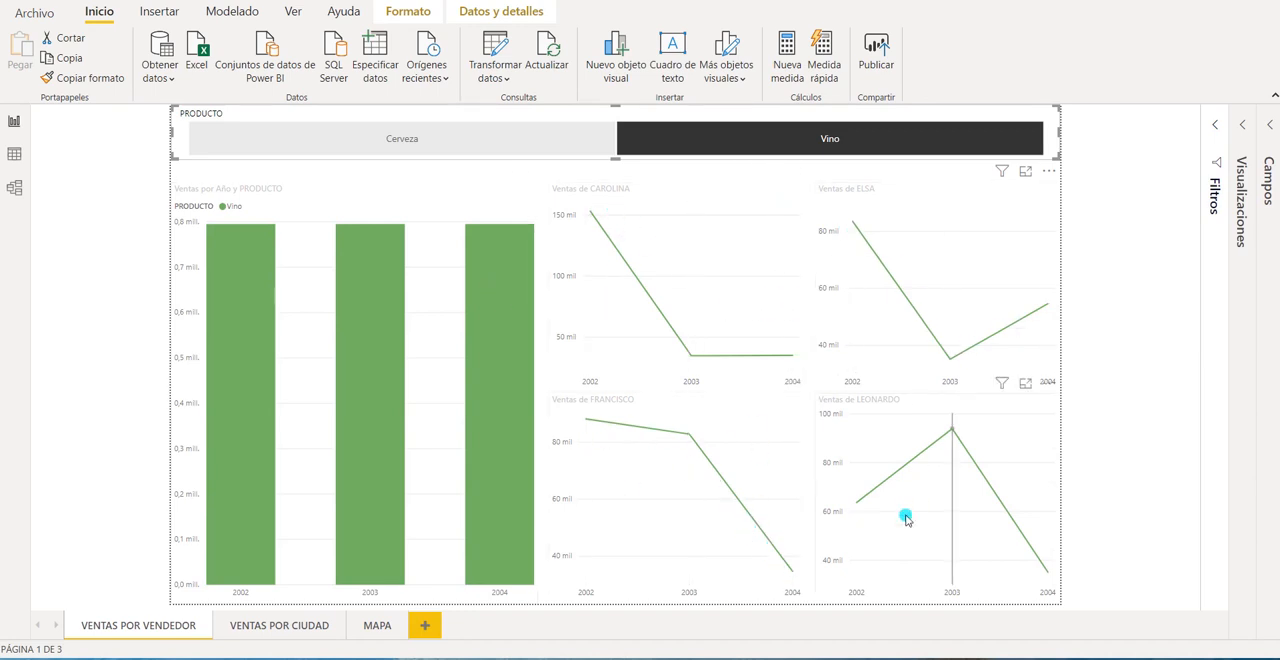
pyautogui.moveTo(1012, 532)
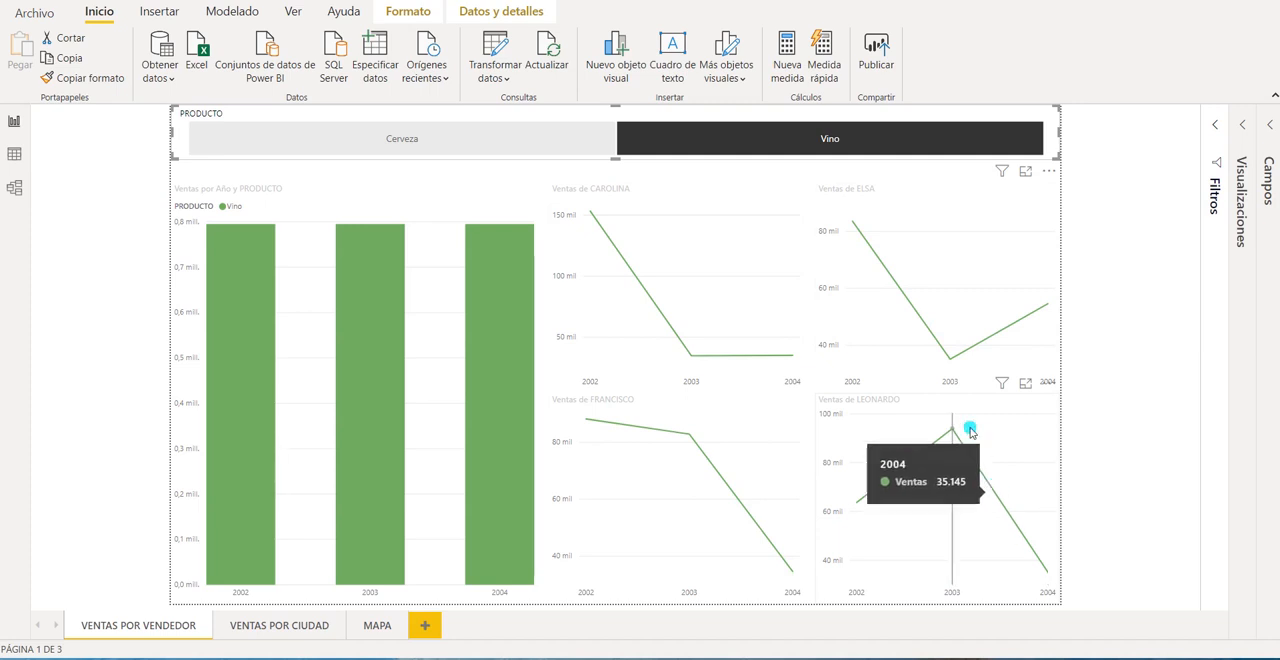
pyautogui.click(473, 142)
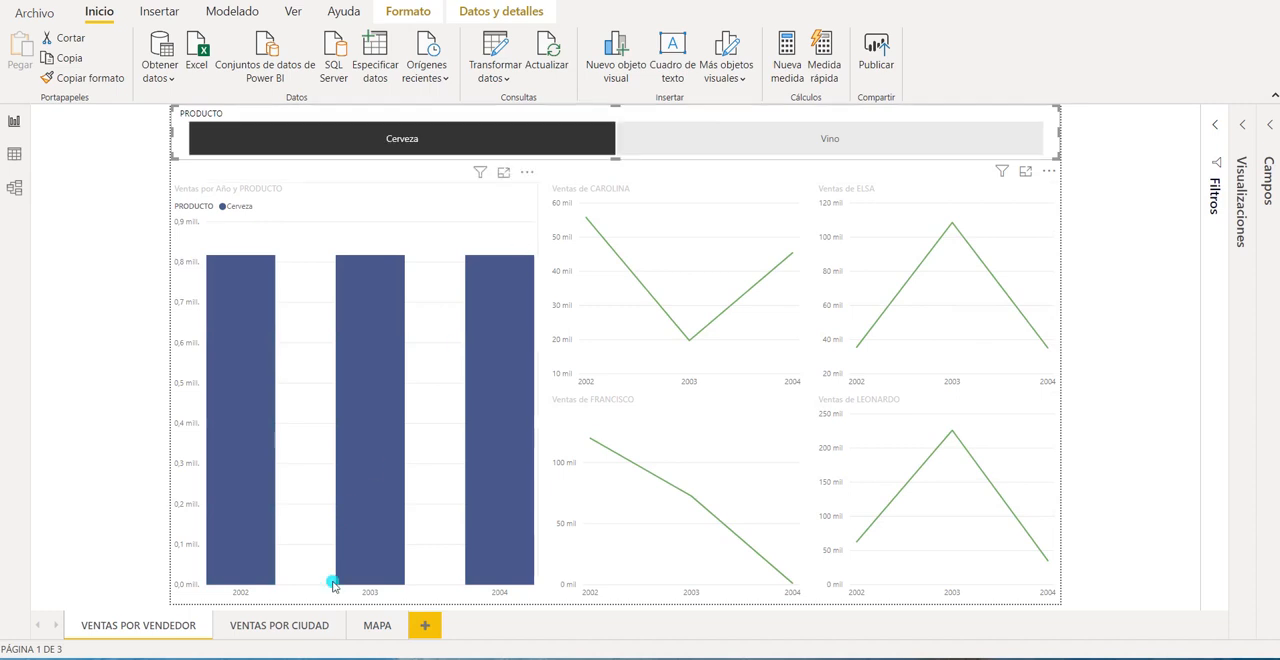
# Check the Cerveza selection on the VENTAS POR CIUDAD and MAPA pages and return to VENTAS POR VENDEDOR.
pyautogui.click(288, 627)
pyautogui.click(365, 627)
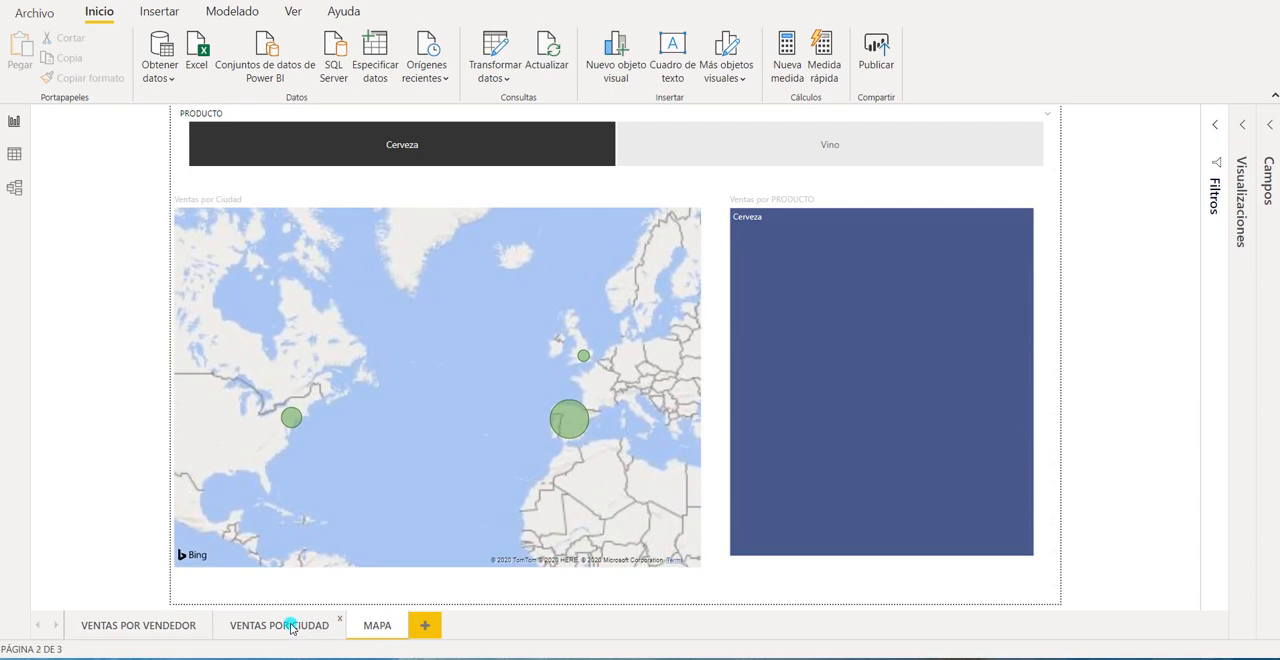
pyautogui.click(291, 626)
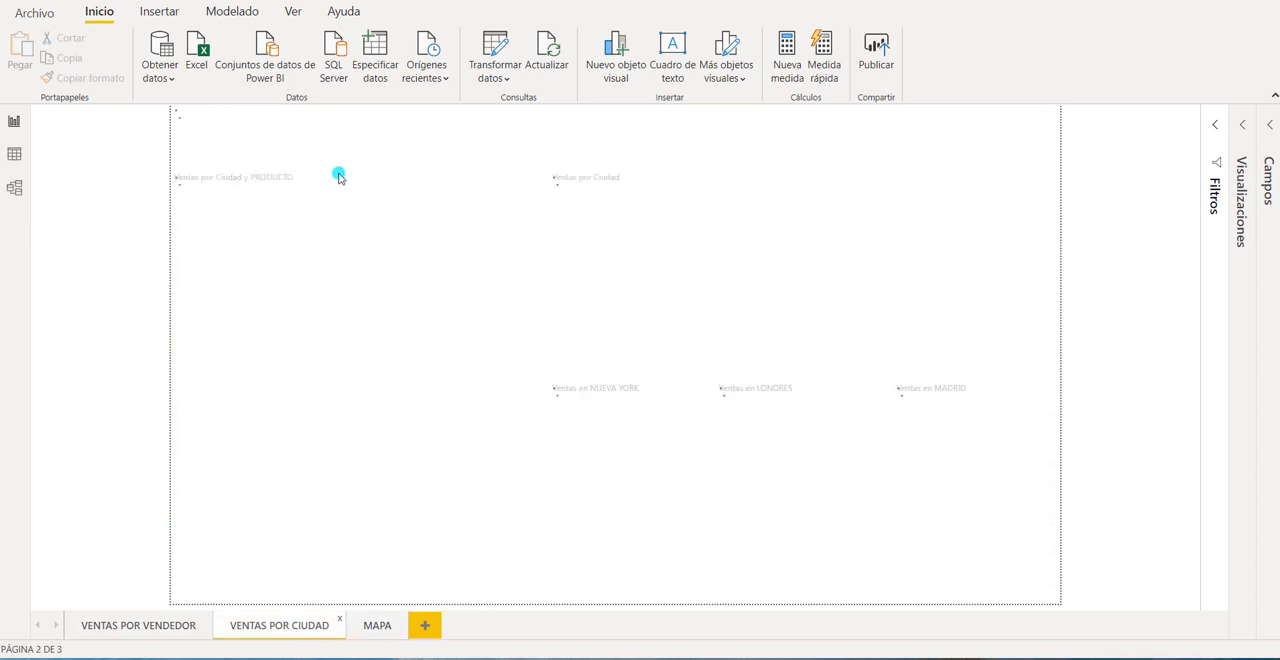
pyautogui.click(152, 625)
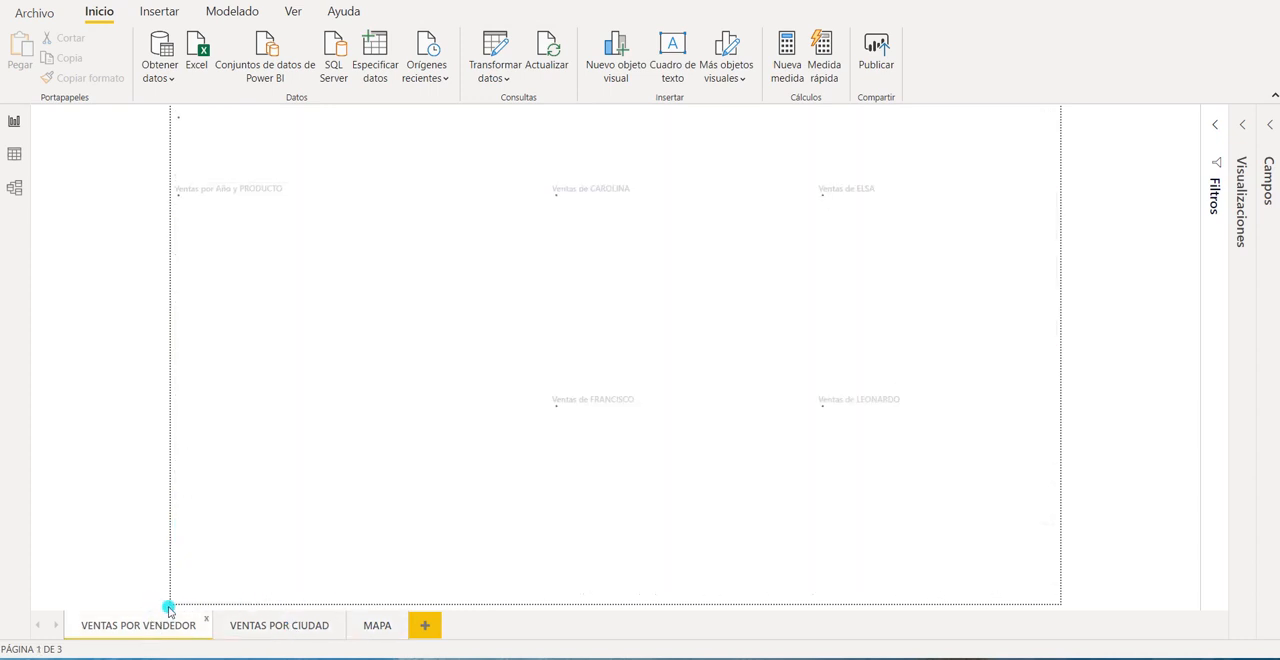
# Clear the PRODUCTO slicer's selection on VENTAS POR VENDEDOR and check the bar chart and treemap on VENTAS POR CIUDAD.
pyautogui.click(322, 150)
pyautogui.click(337, 138)
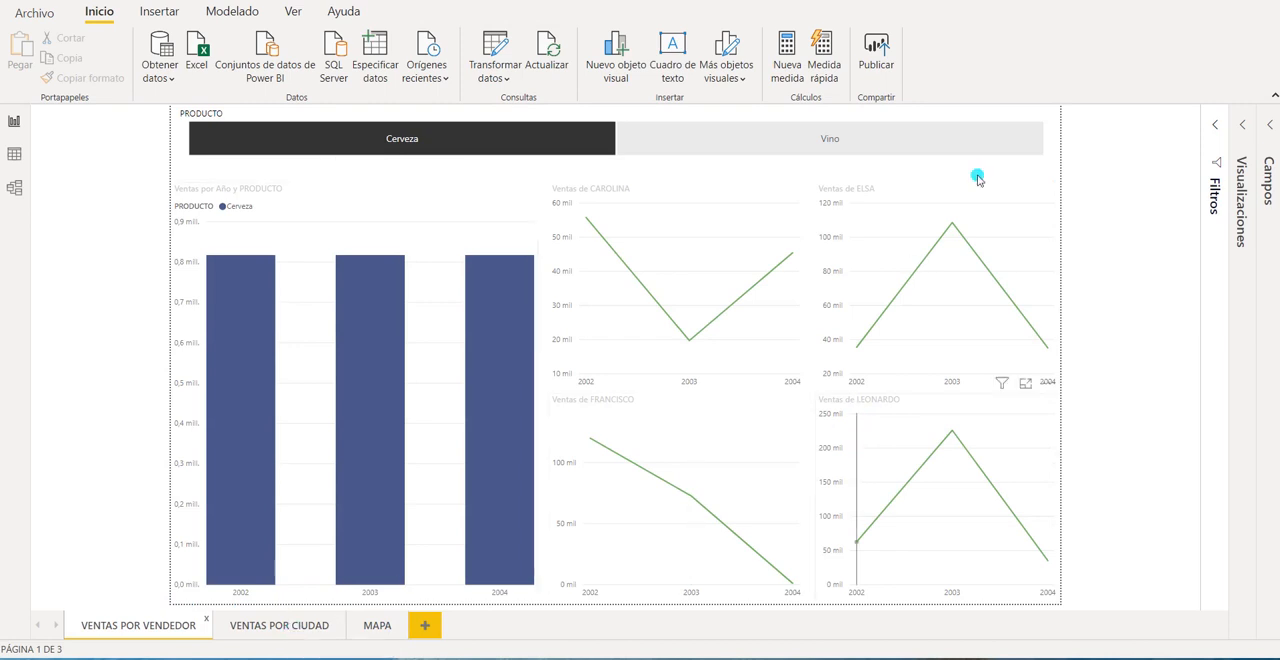
pyautogui.click(1035, 115)
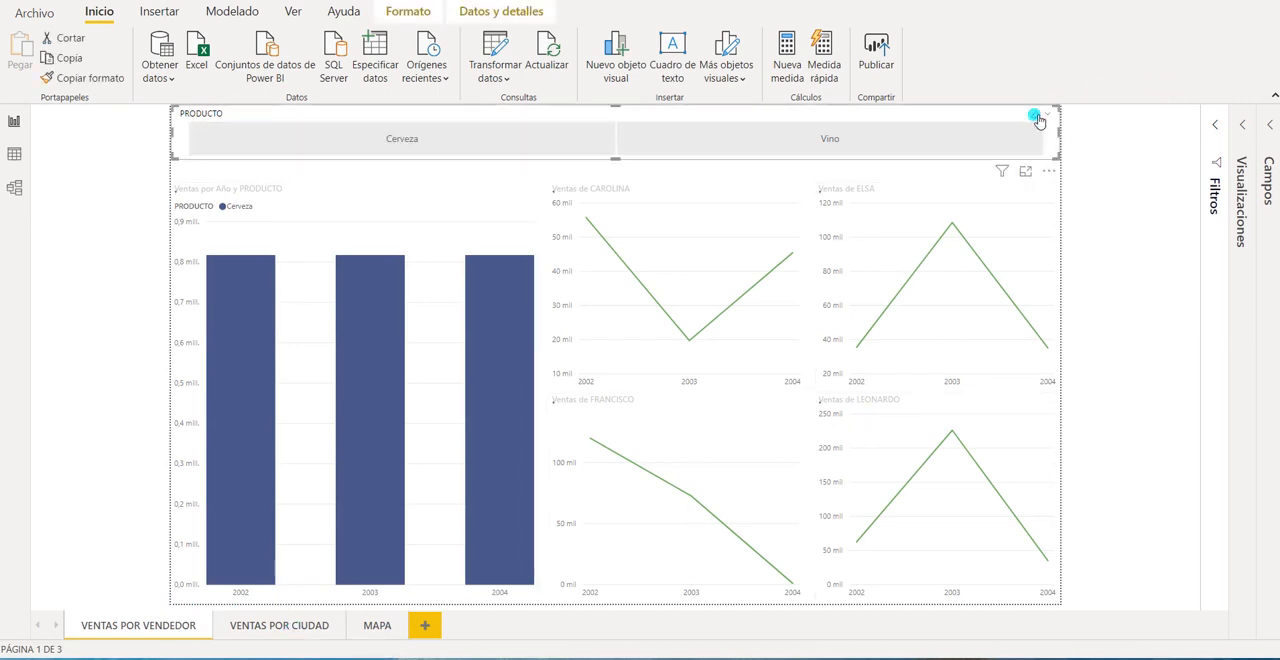
pyautogui.click(285, 627)
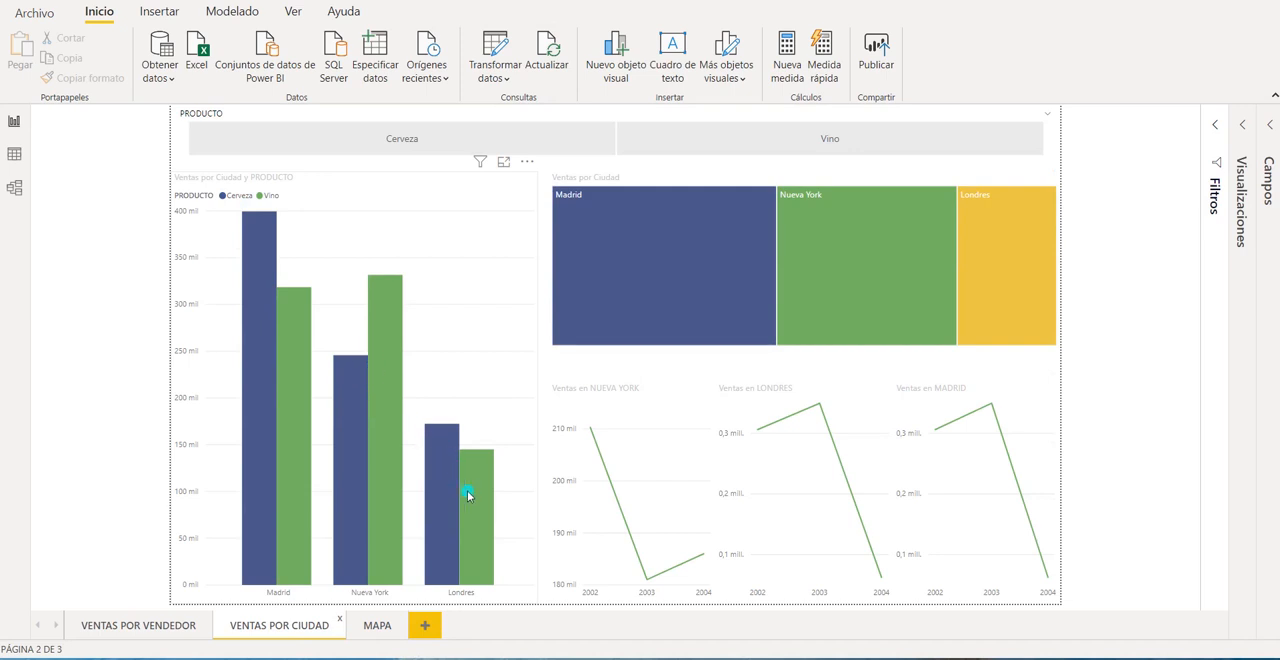
pyautogui.click(162, 627)
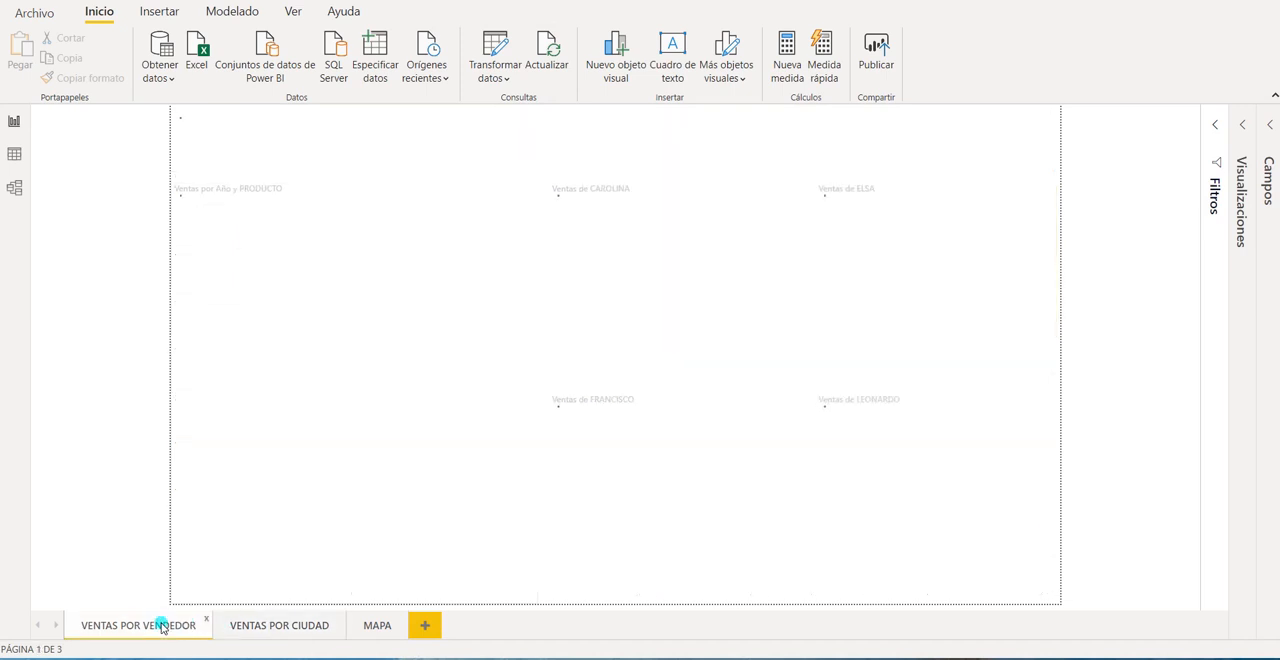
# Filter VENTAS POR VENDEDOR by Cerveza and examine how VENTAS POR CIUDAD and MAPA respond to that slicer selection.
pyautogui.click(380, 140)
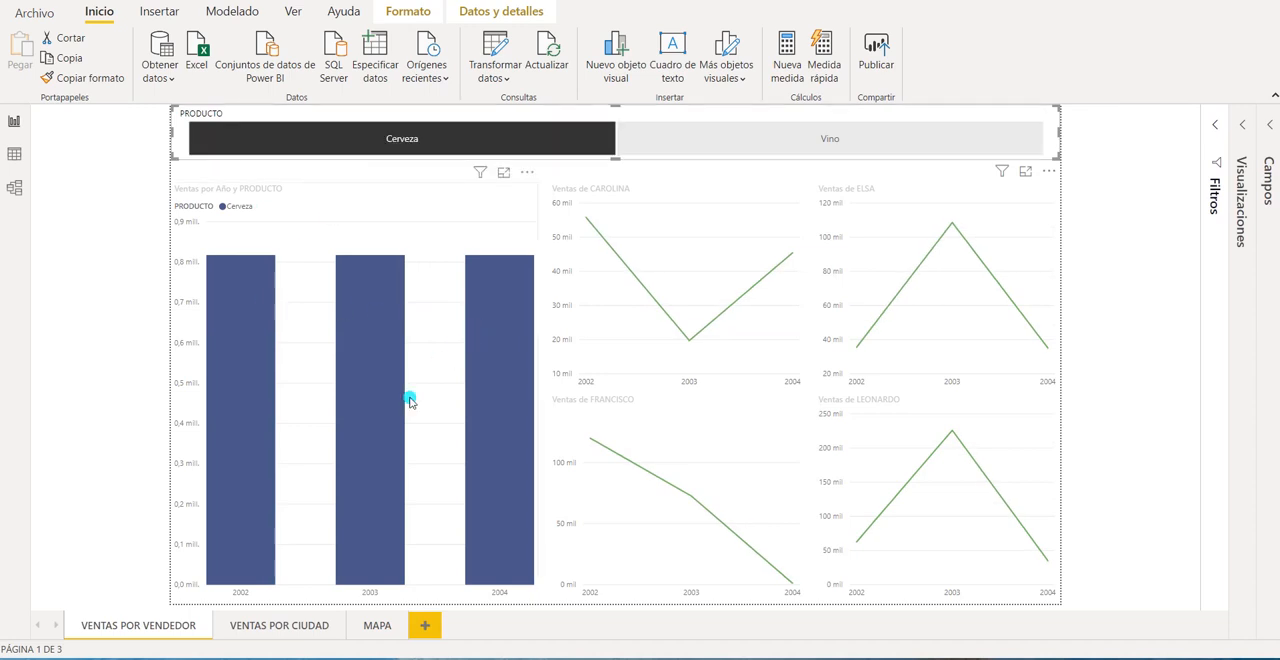
pyautogui.click(281, 627)
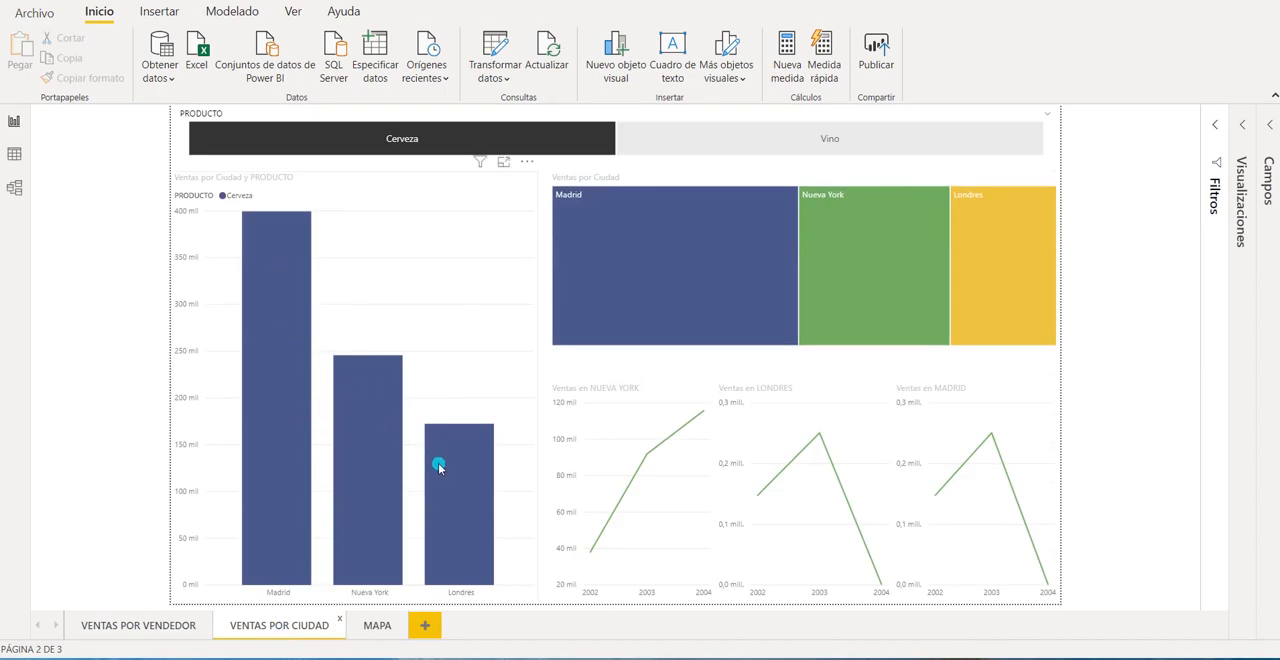
pyautogui.click(376, 627)
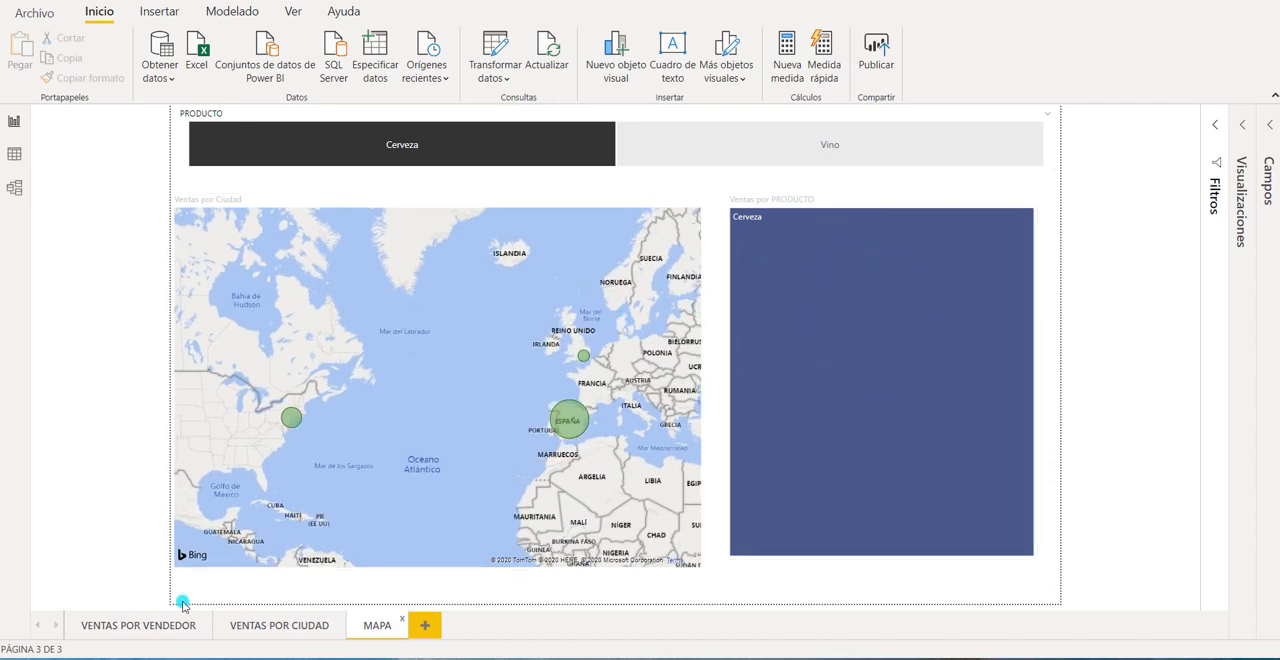
pyautogui.click(161, 627)
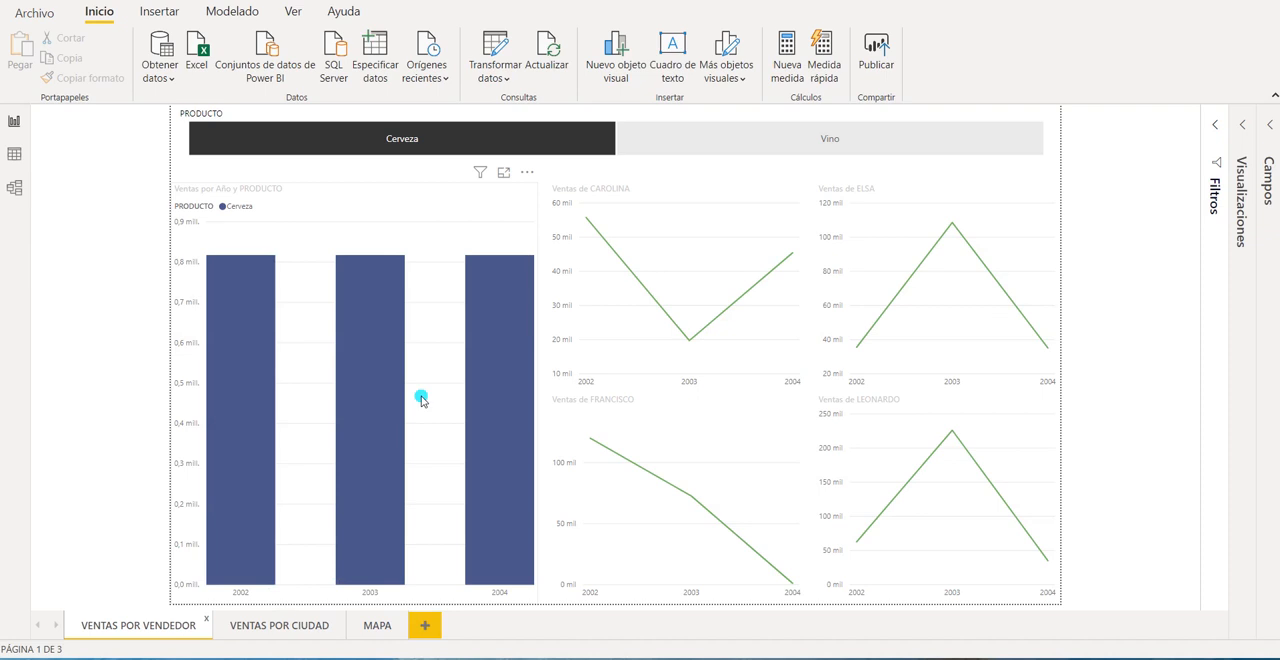
# Review the Cerveza-filtered seller charts and revisit the VENTAS POR CIUDAD and MAPA pages before returning to VENTAS POR VENDEDOR.
pyautogui.moveTo(720, 251)
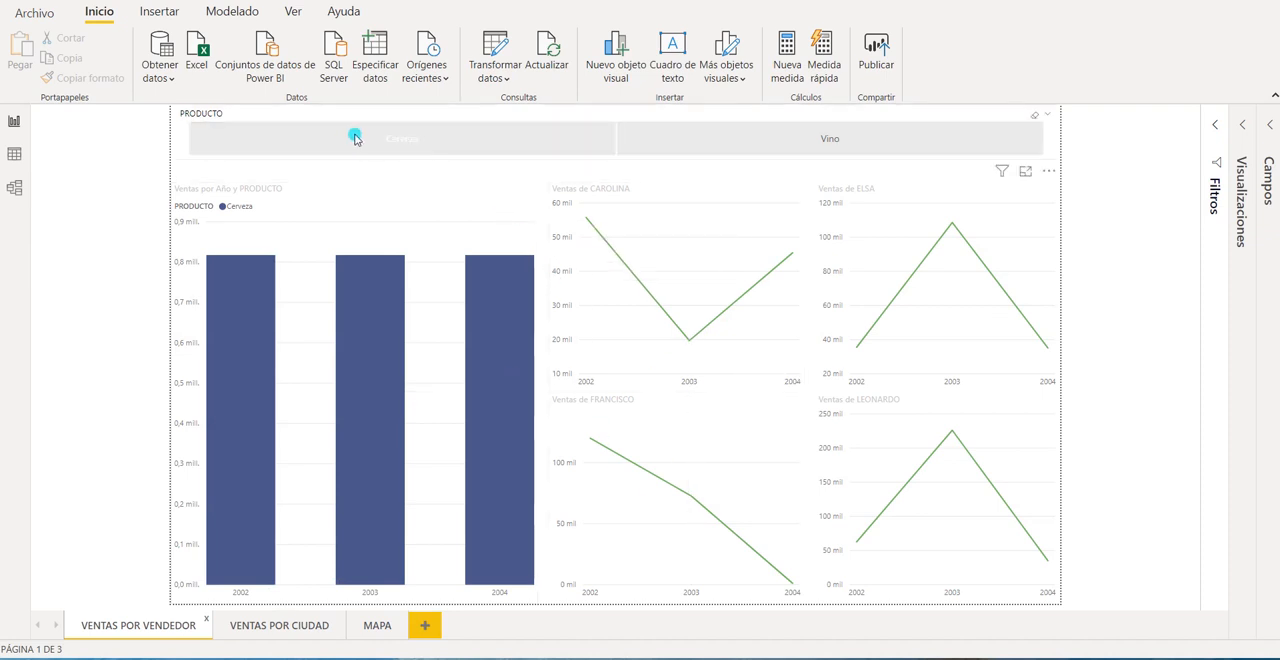
pyautogui.click(408, 141)
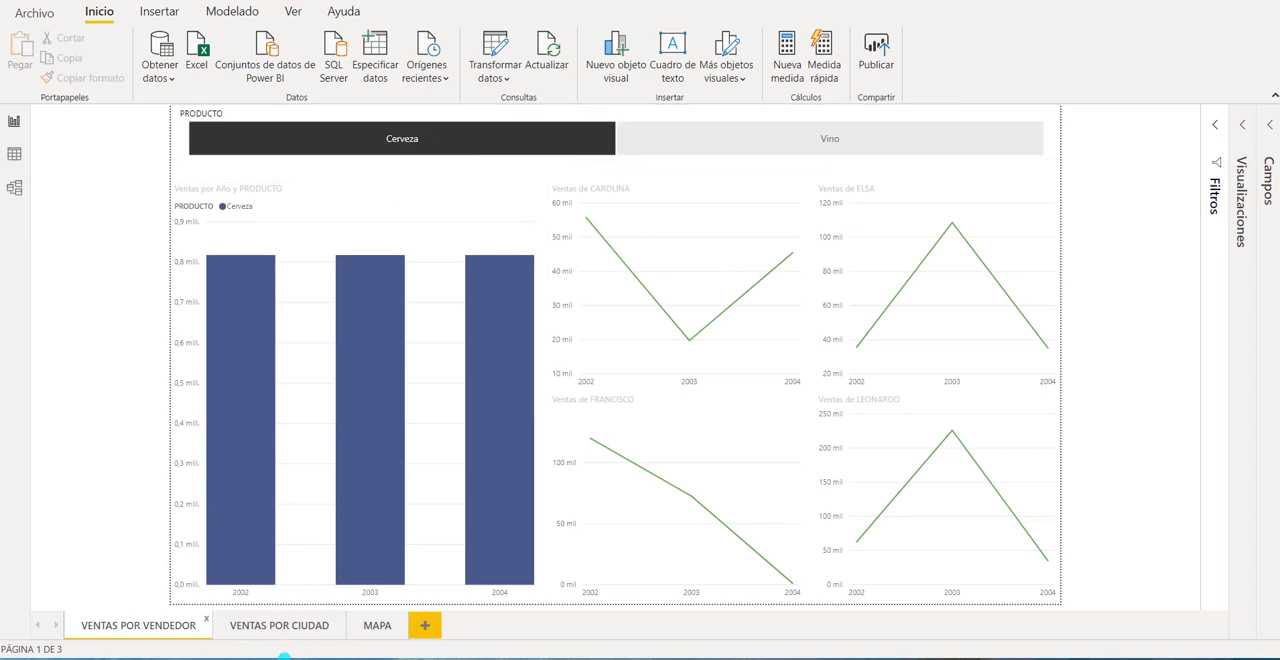
pyautogui.click(280, 630)
pyautogui.click(373, 628)
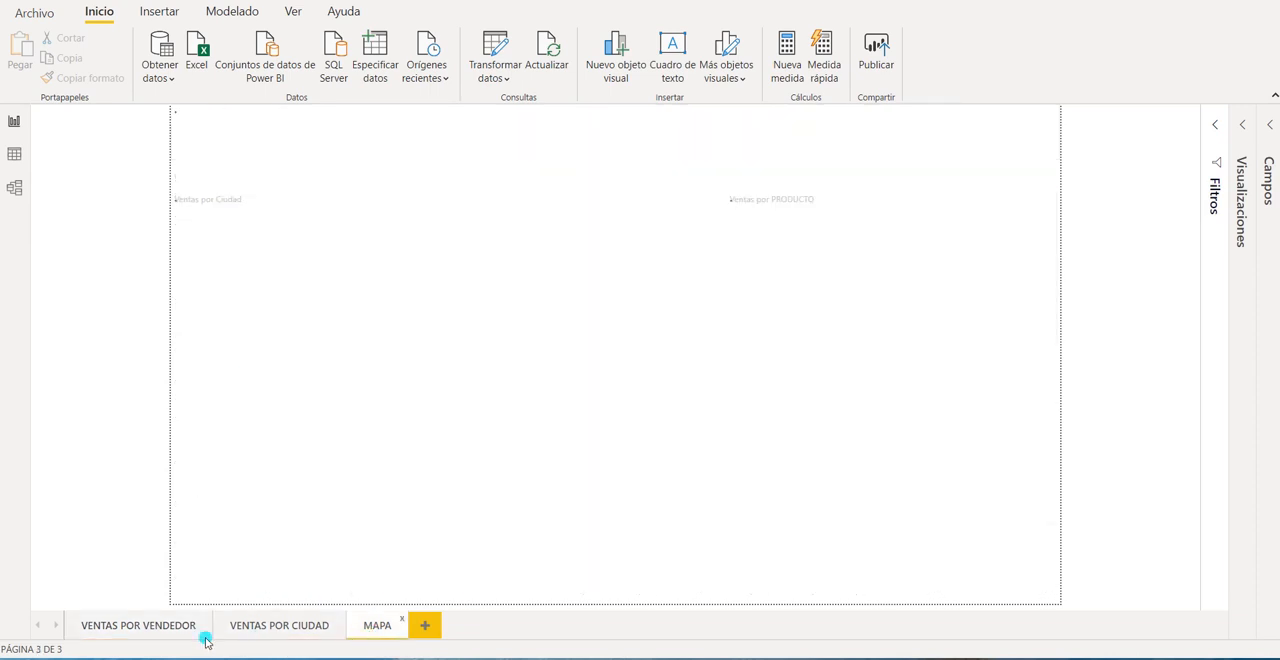
pyautogui.click(150, 628)
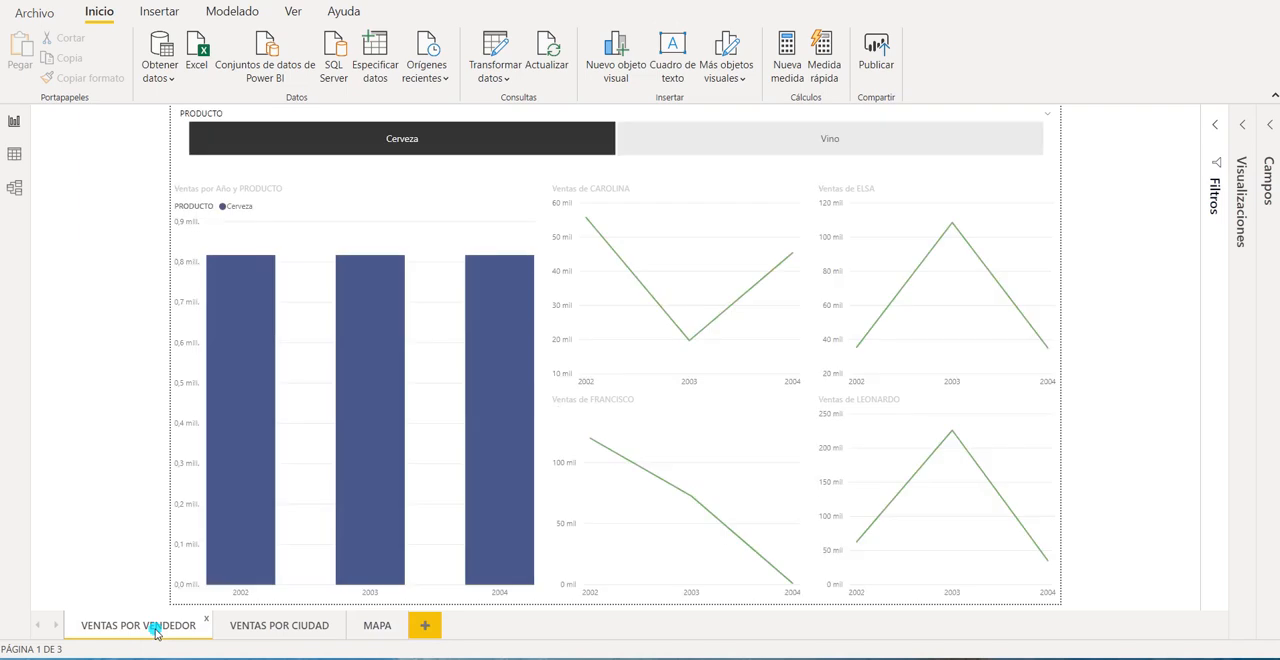
# Delete the PRODUCTO slicer from VENTAS POR VENDEDOR and insert an empty slicer stretched as a thin band above the charts.
pyautogui.keyDown('ctrl'); pyautogui.click(763, 139); pyautogui.keyUp('ctrl')
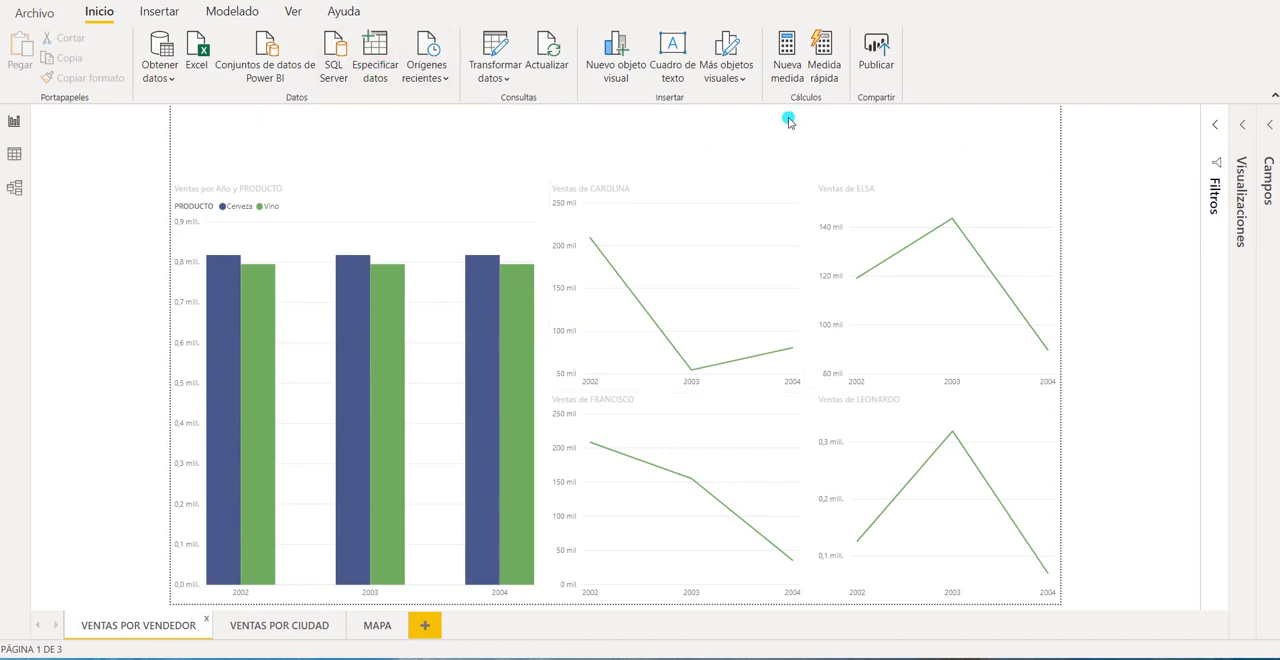
pyautogui.click(1245, 127)
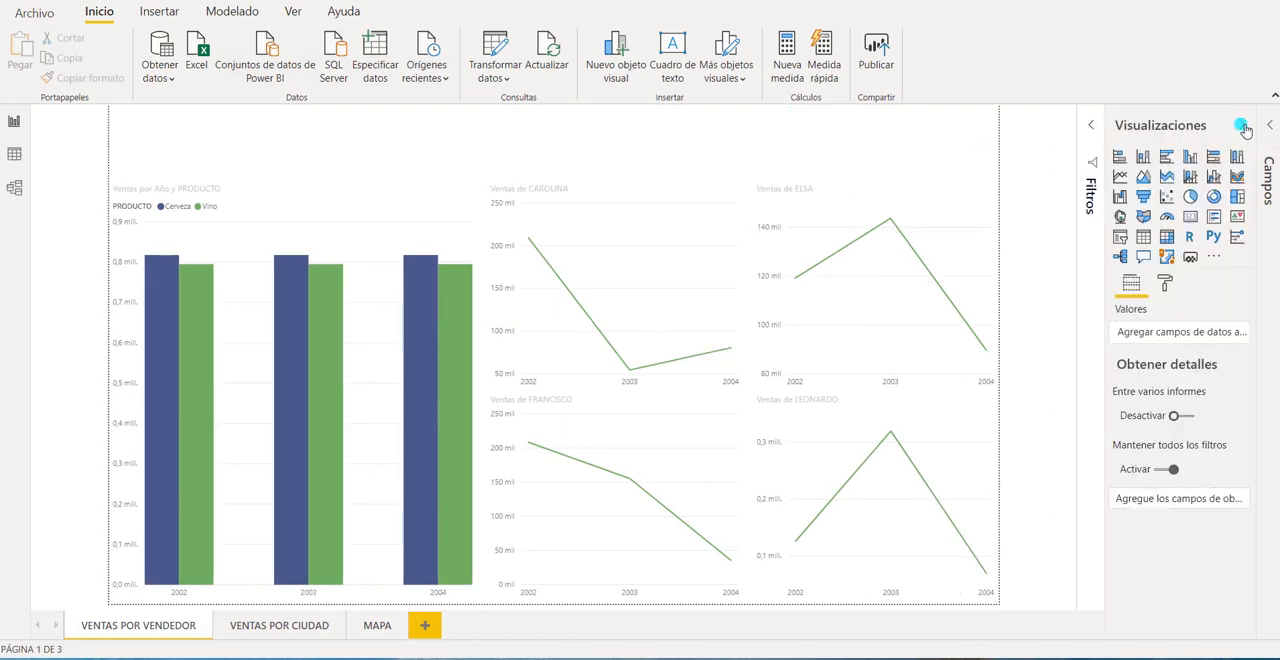
pyautogui.click(1120, 238)
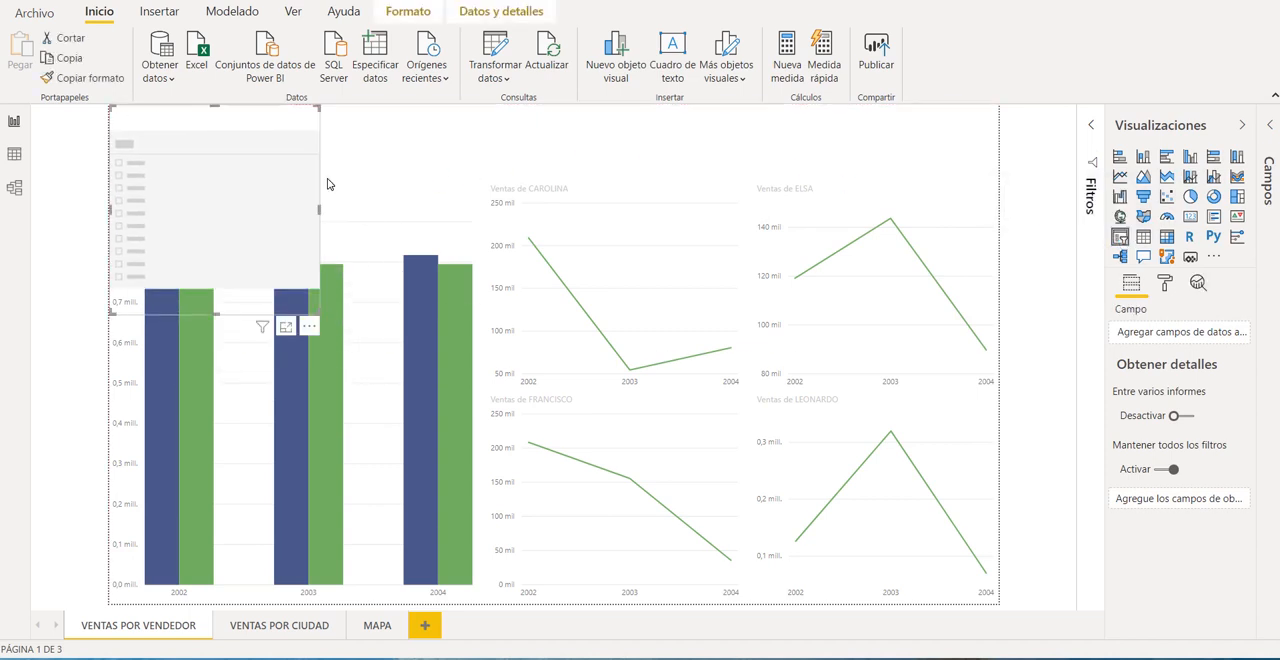
pyautogui.moveTo(320, 209); pyautogui.dragTo(995, 145)
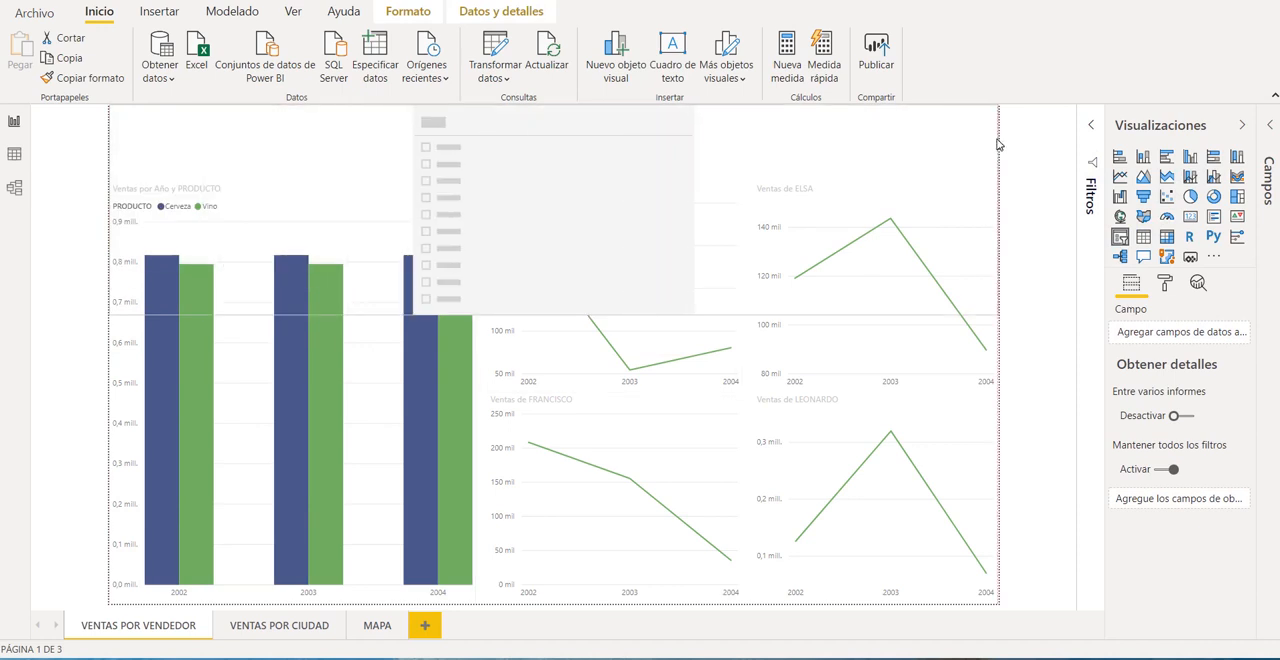
pyautogui.moveTo(549, 314); pyautogui.dragTo(514, 160)
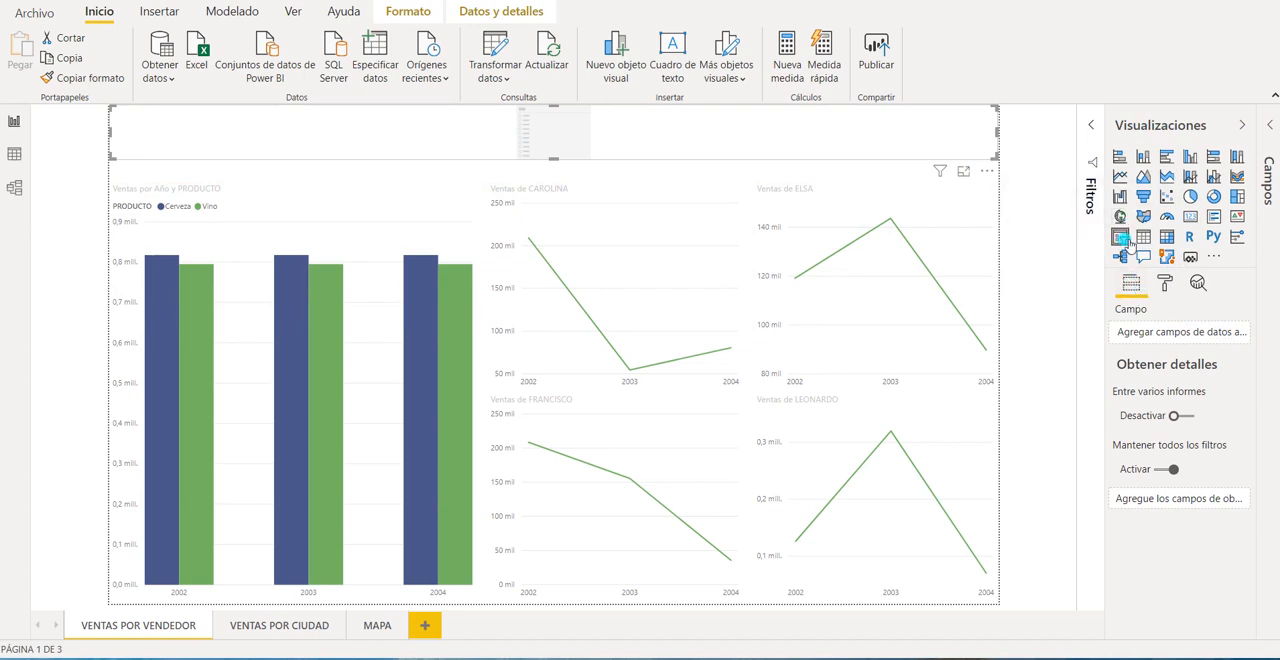
# Look through the empty slicer's format and analytics options and return to its field settings.
pyautogui.click(1168, 285)
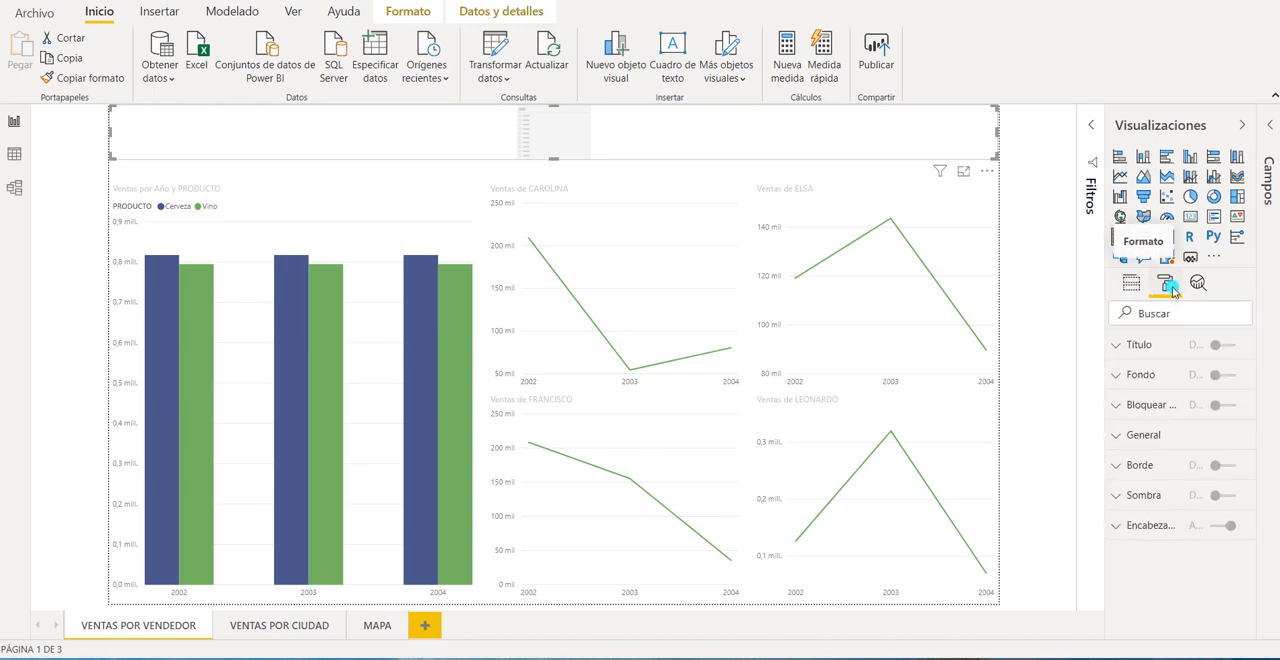
pyautogui.click(1206, 285)
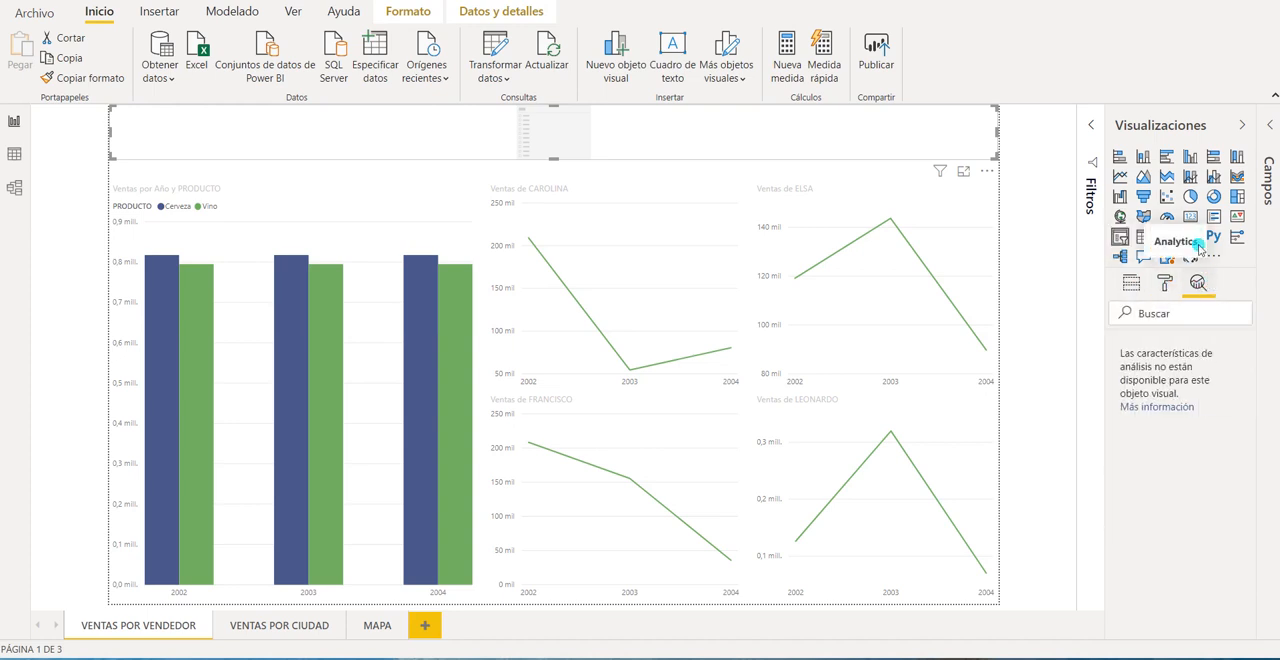
pyautogui.click(1131, 283)
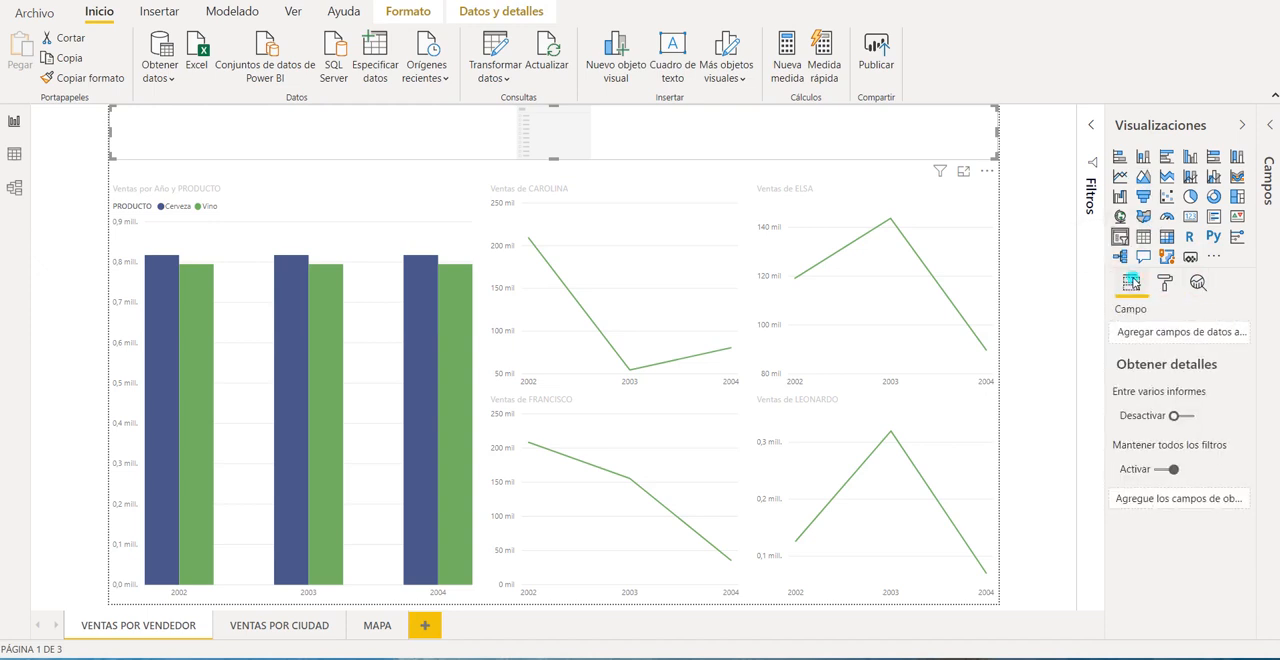
# Assign the PRODUCTO field from the PDTO table to the empty slicer.
pyautogui.click(1268, 142)
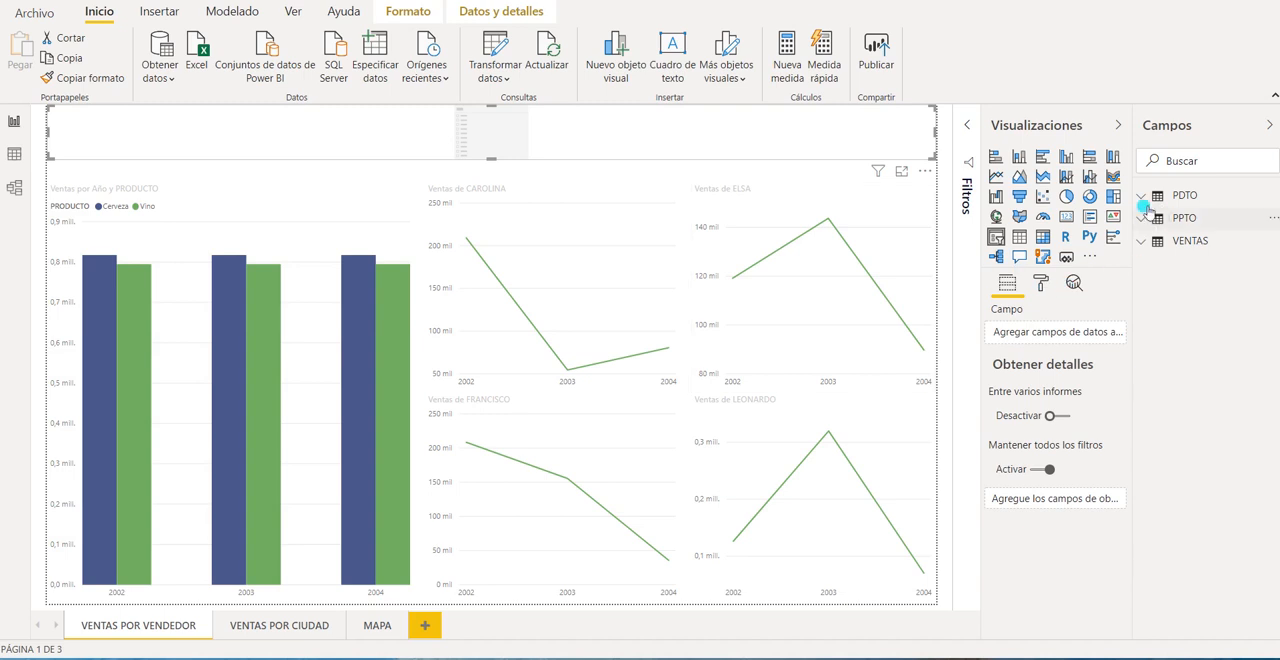
pyautogui.click(1184, 195)
pyautogui.moveTo(1214, 221); pyautogui.dragTo(1050, 334)
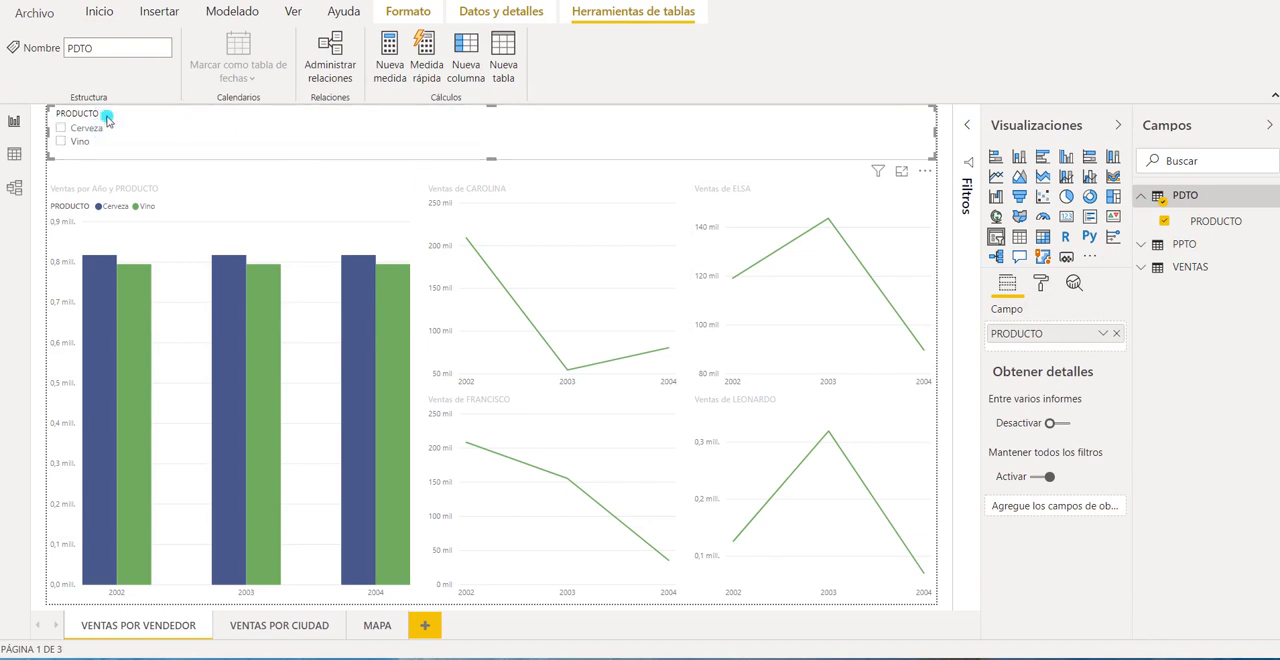
# Set the PRODUCTO slicer's orientation to Horizontal and collapse the visualization settings.
pyautogui.click(1041, 288)
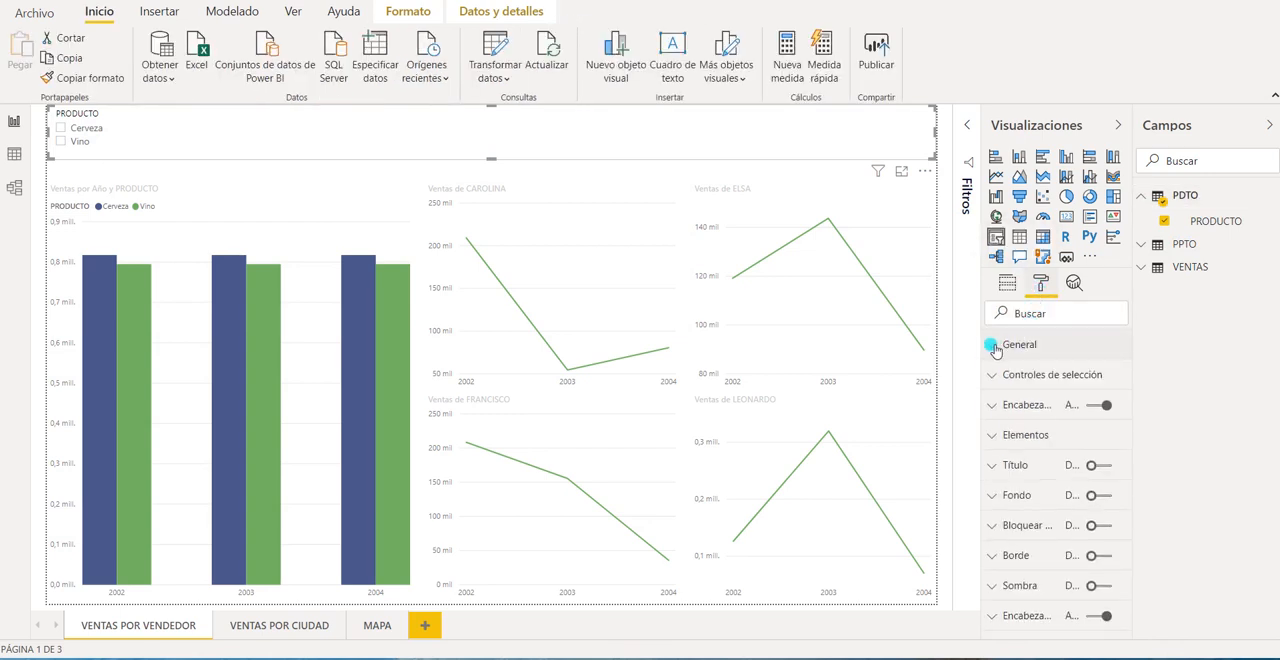
pyautogui.click(997, 344)
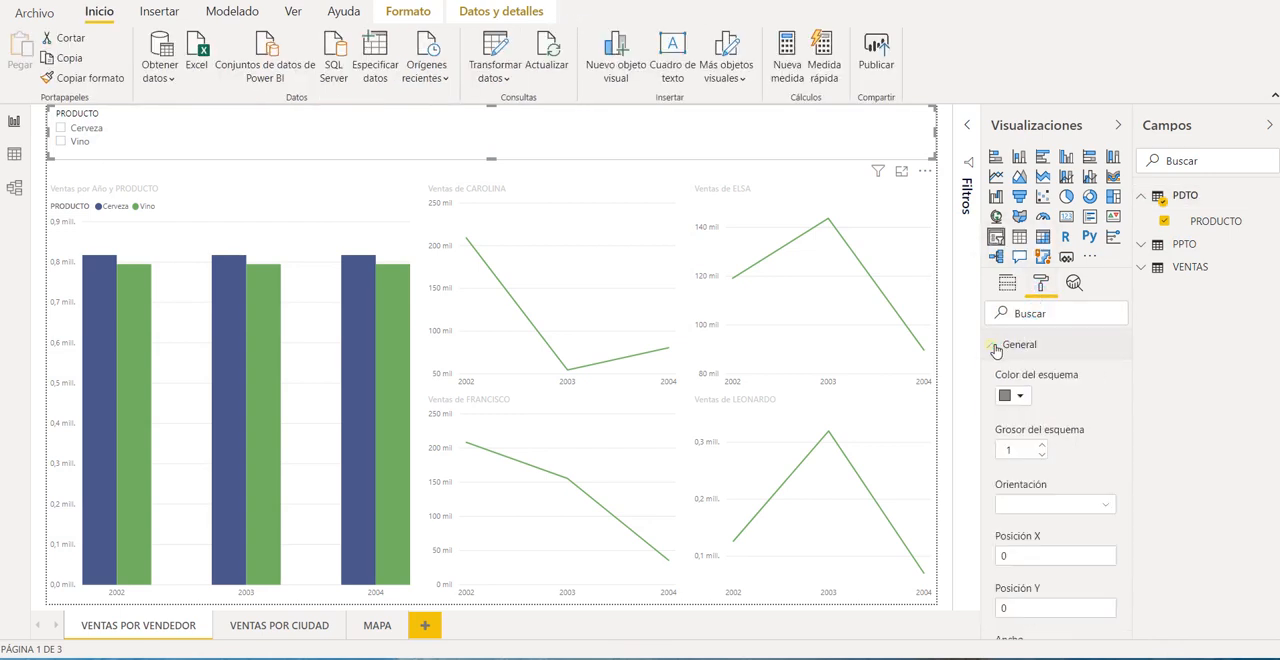
pyautogui.click(1058, 503)
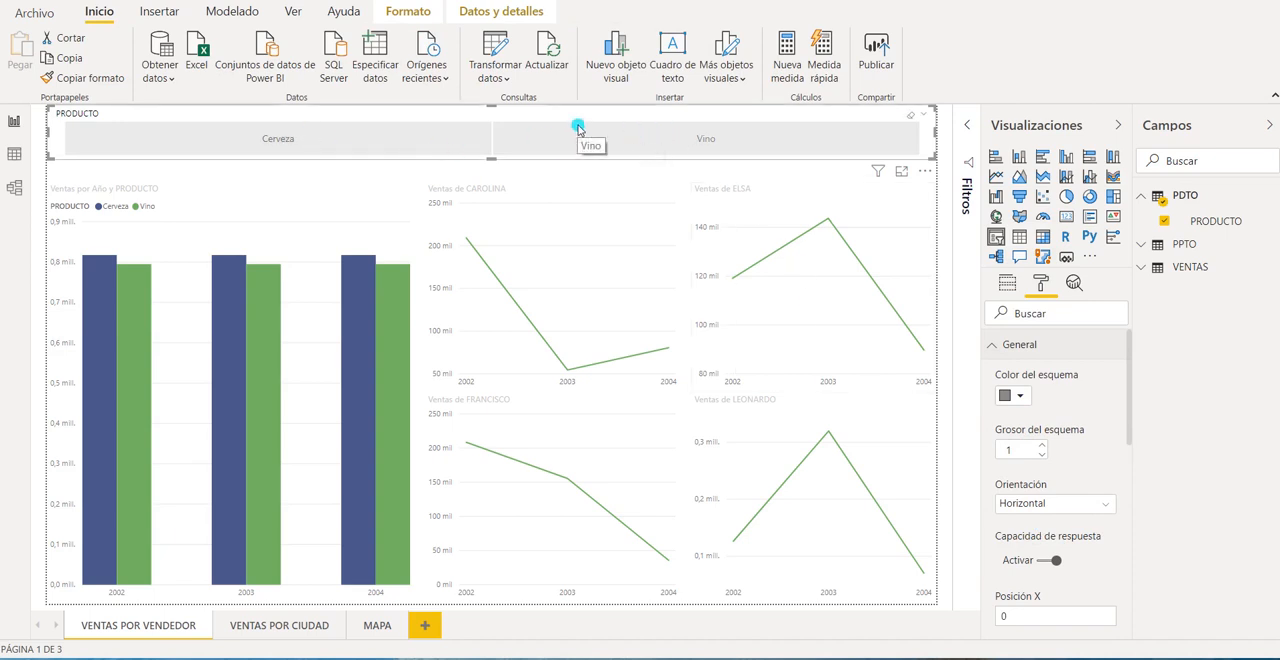
pyautogui.click(1115, 130)
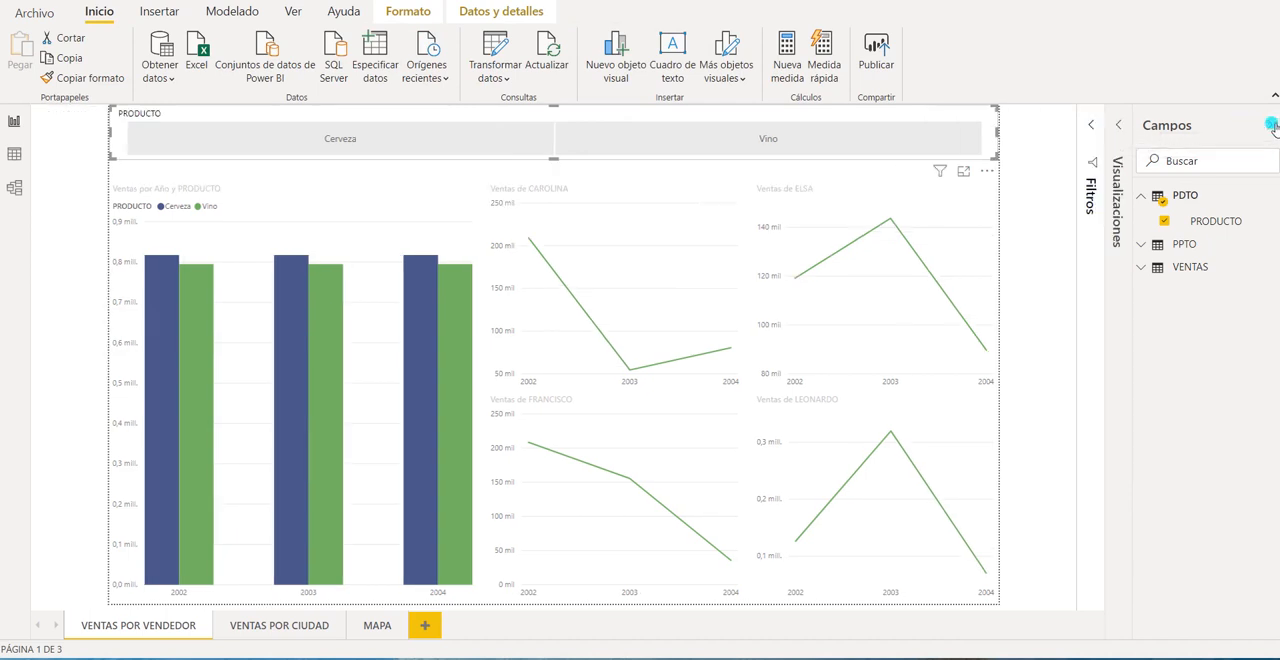
# Collapse the fields list and check VENTAS POR CIUDAD and MAPA for a PRODUCTO slicer, returning to VENTAS POR VENDEDOR.
pyautogui.click(1268, 124)
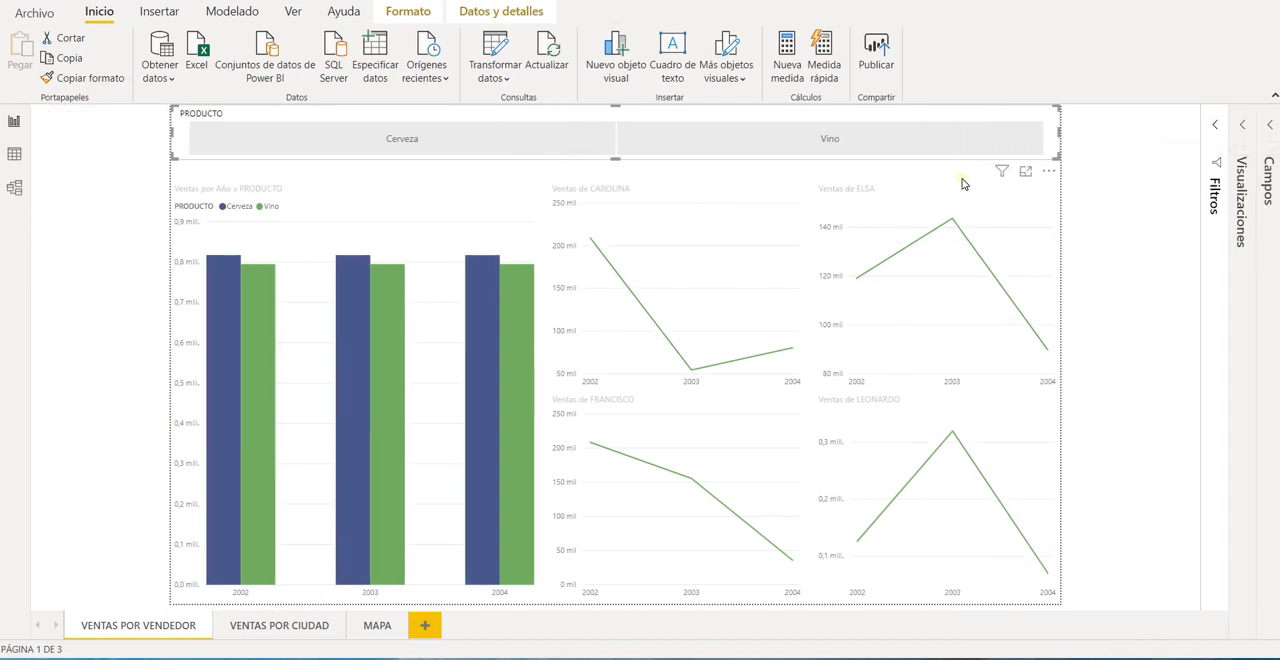
pyautogui.click(281, 622)
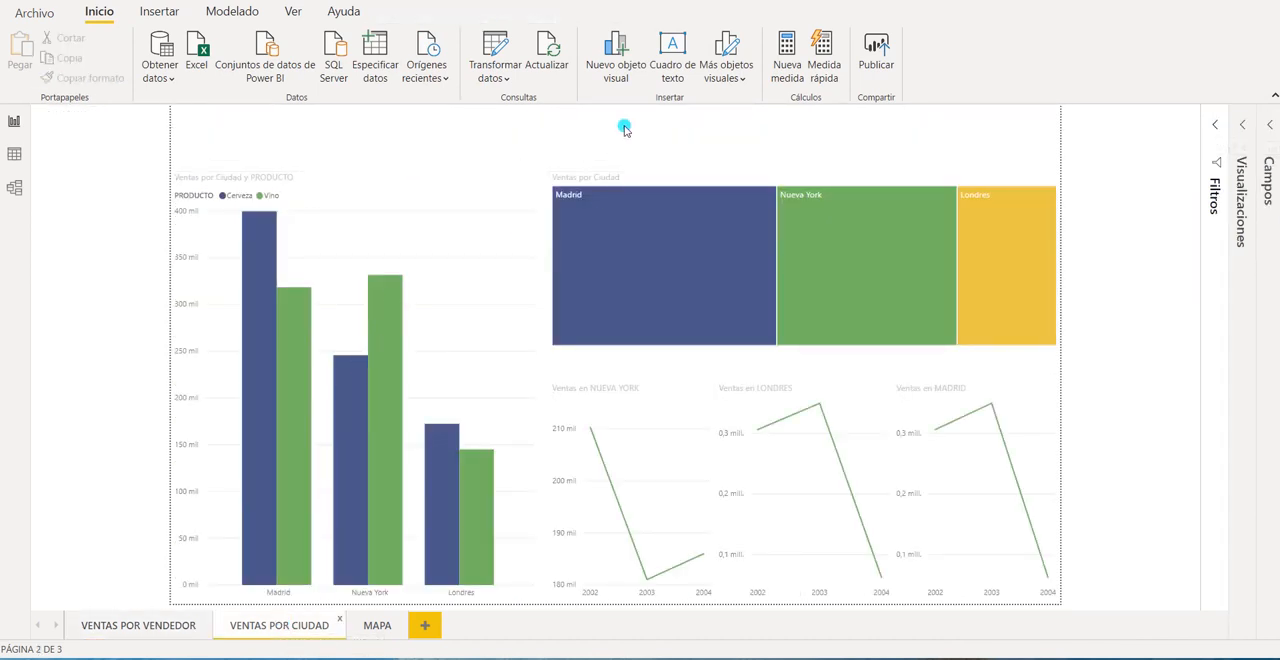
pyautogui.click(370, 625)
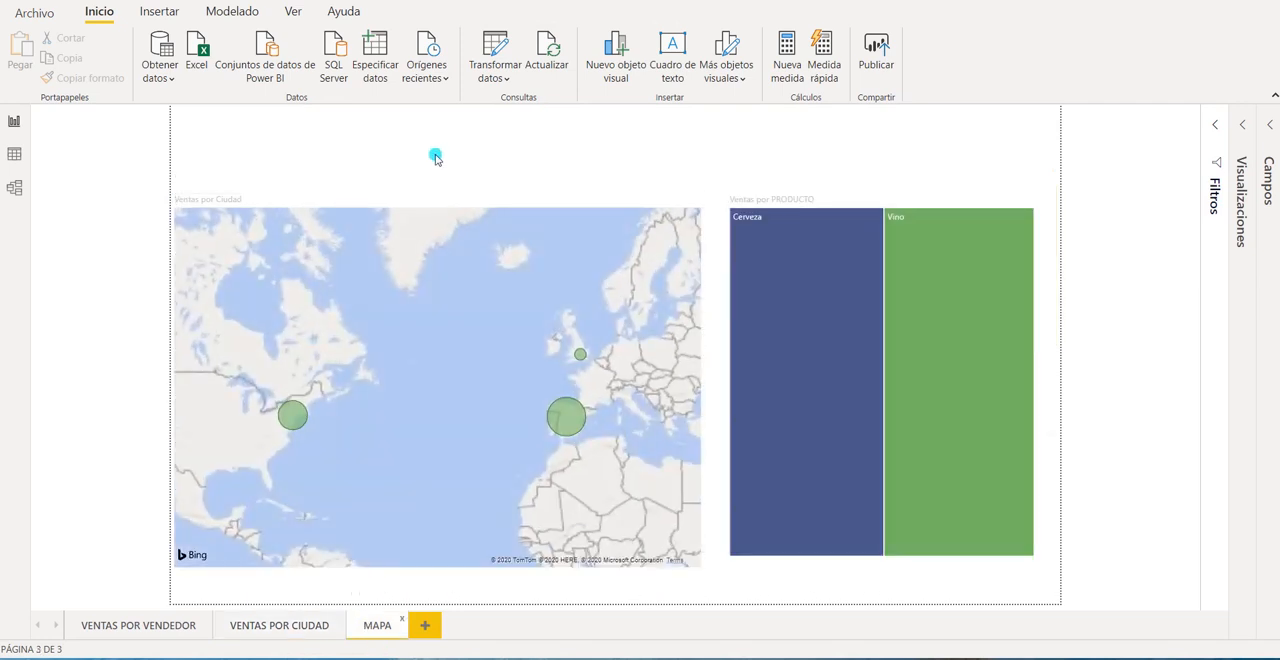
pyautogui.click(174, 626)
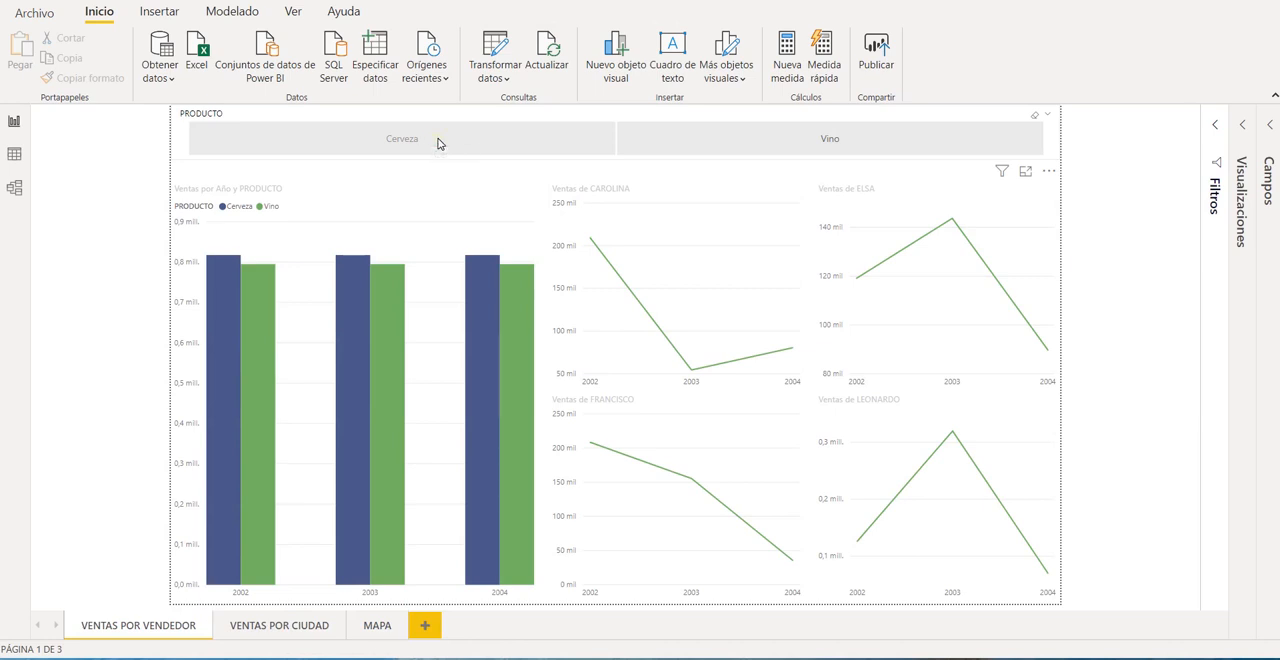
# Filter VENTAS POR VENDEDOR by Cerveza and check whether the VENTAS POR CIUDAD and MAPA pages respond to the selection.
pyautogui.click(433, 140)
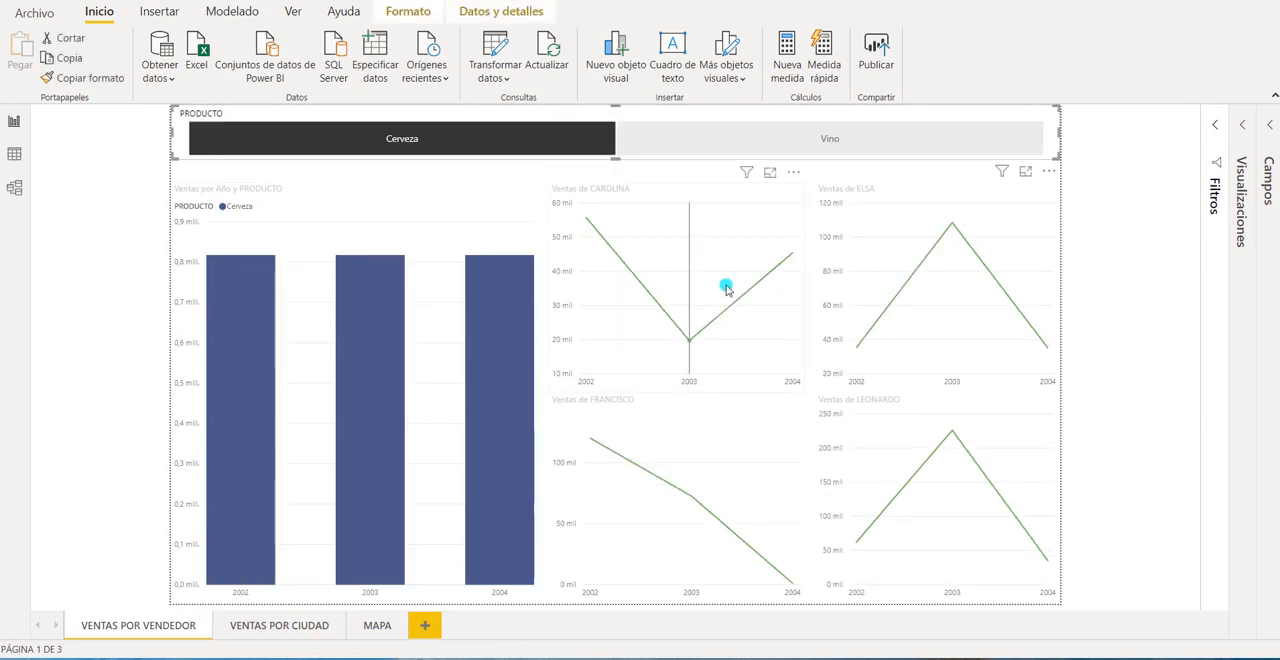
pyautogui.click(287, 626)
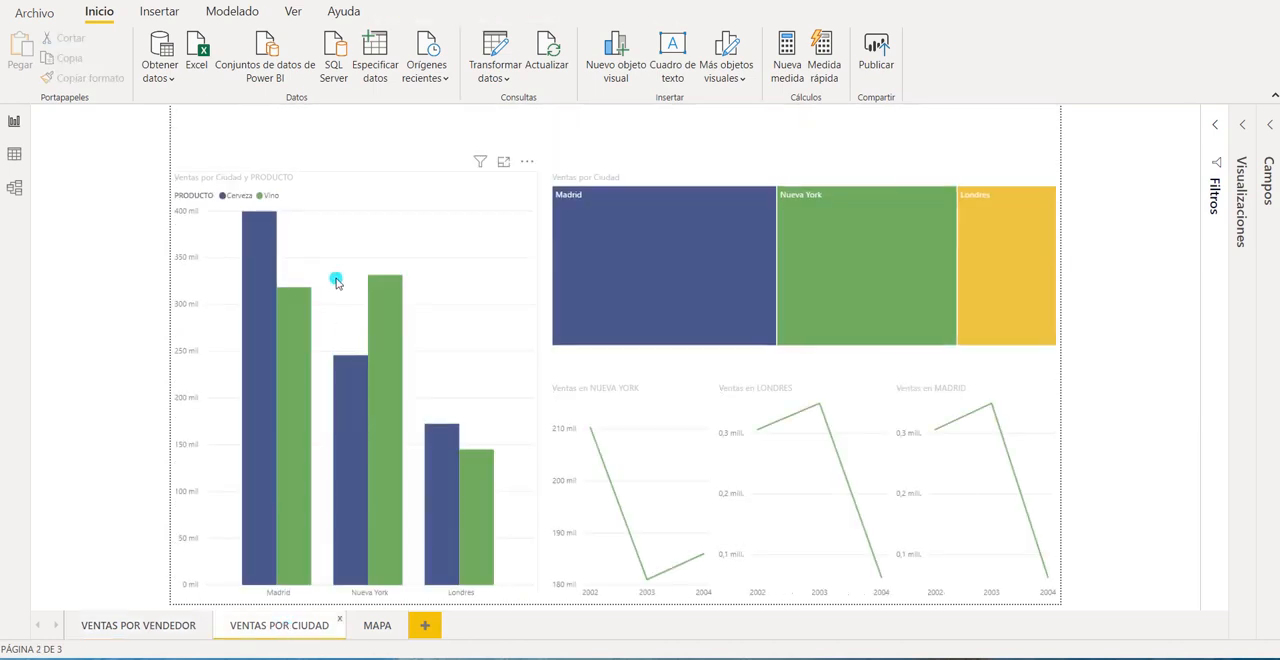
pyautogui.click(378, 626)
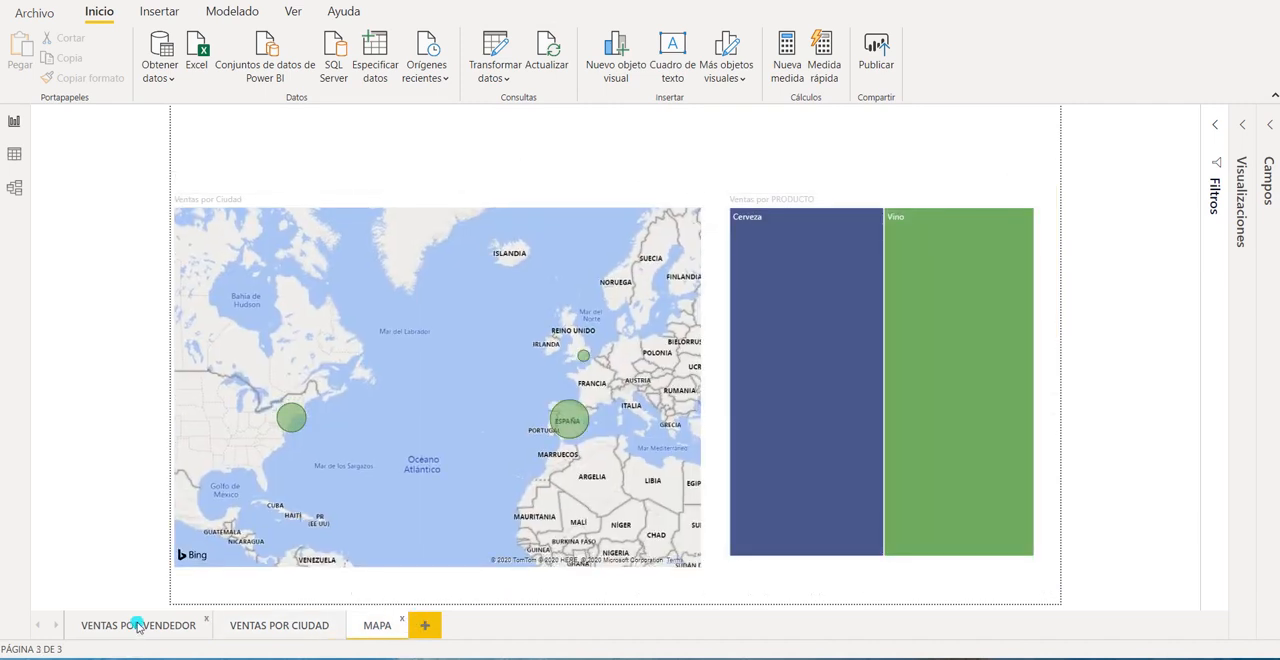
pyautogui.click(138, 626)
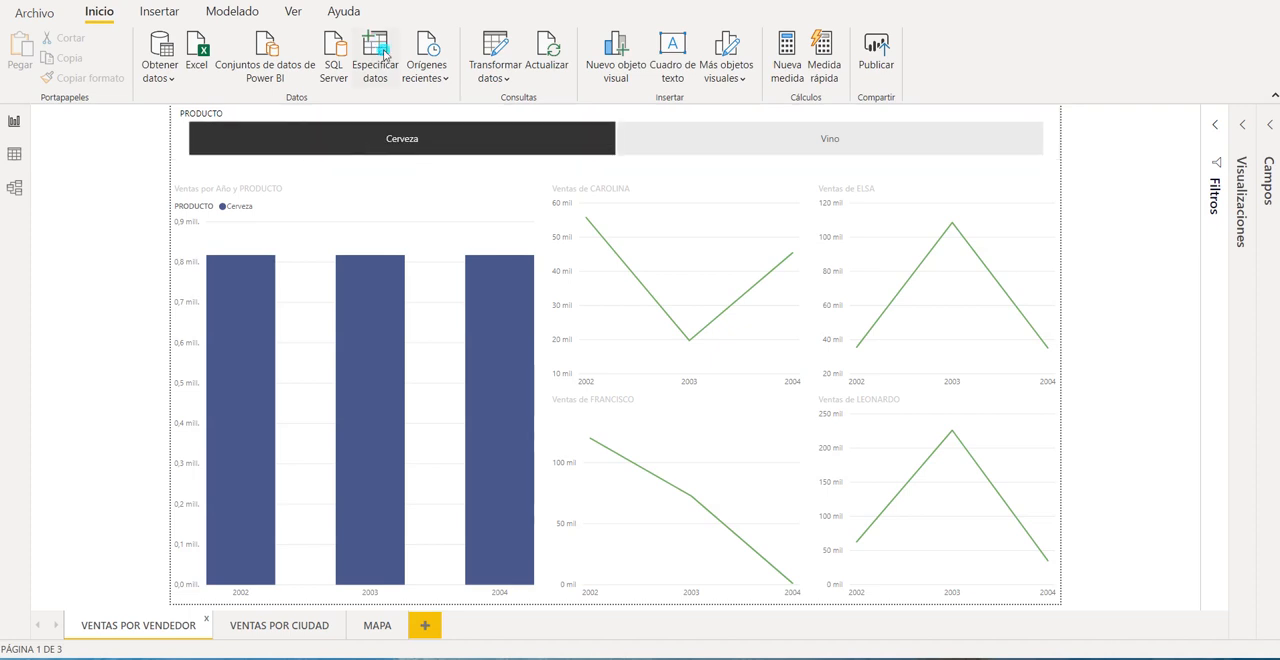
# Display the slicer synchronization settings for the PRODUCTO slicer on VENTAS POR VENDEDOR.
pyautogui.click(292, 12)
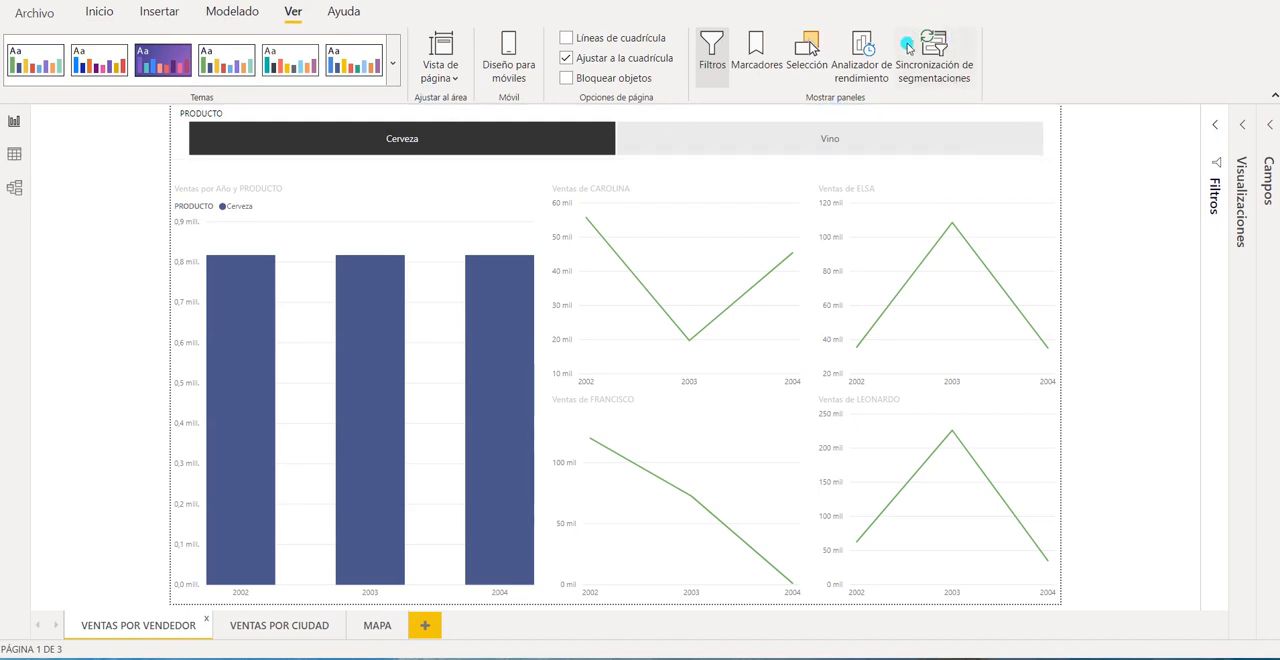
pyautogui.click(964, 50)
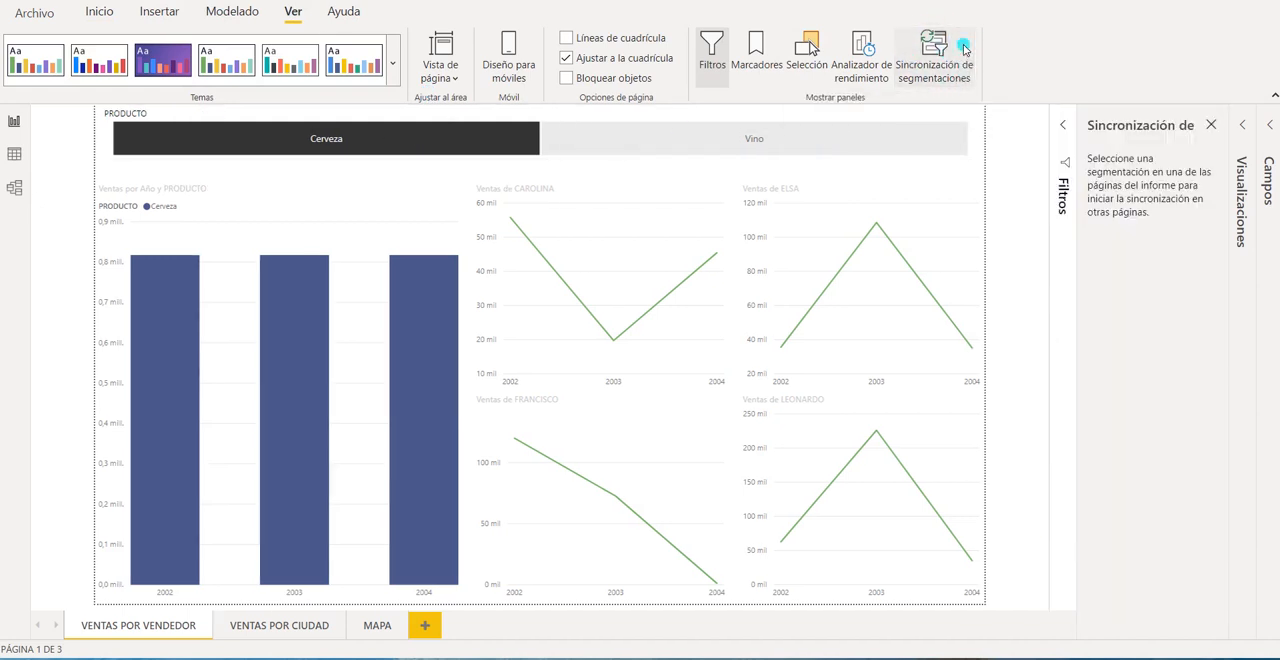
pyautogui.click(671, 121)
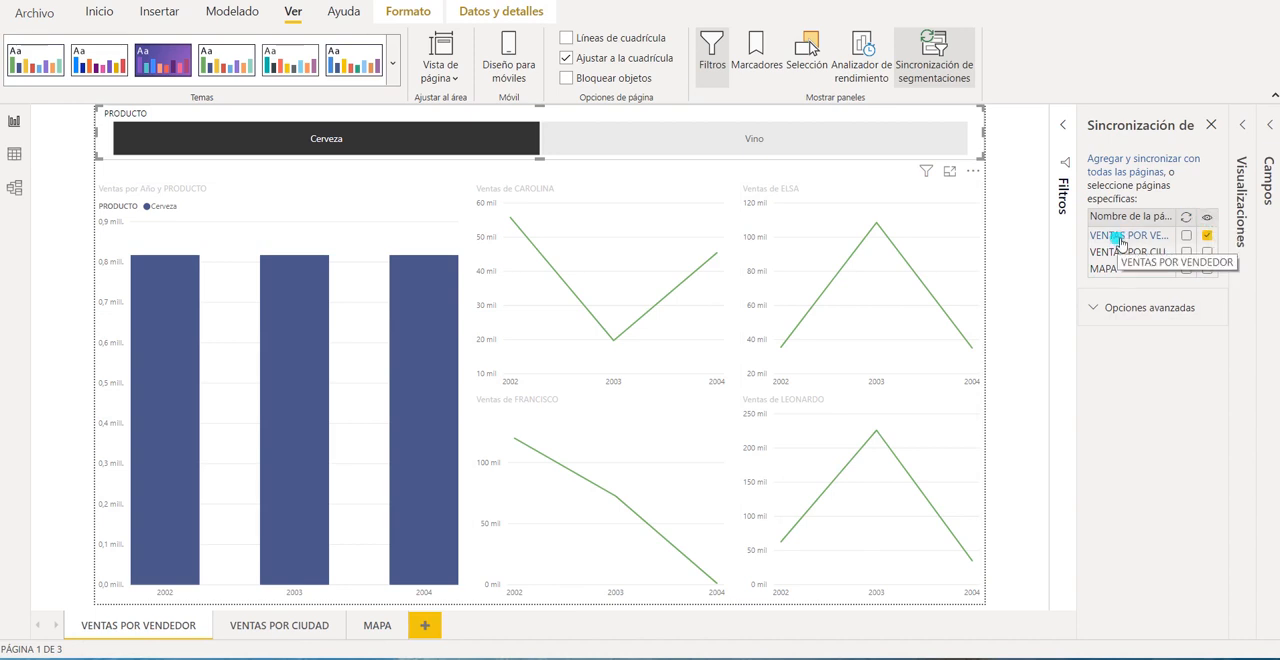
# Compare the slicer's page visibility settings with VENTAS POR CIUDAD and MAPA, and reselect the PRODUCTO slicer on VENTAS POR VENDEDOR.
pyautogui.click(1207, 235)
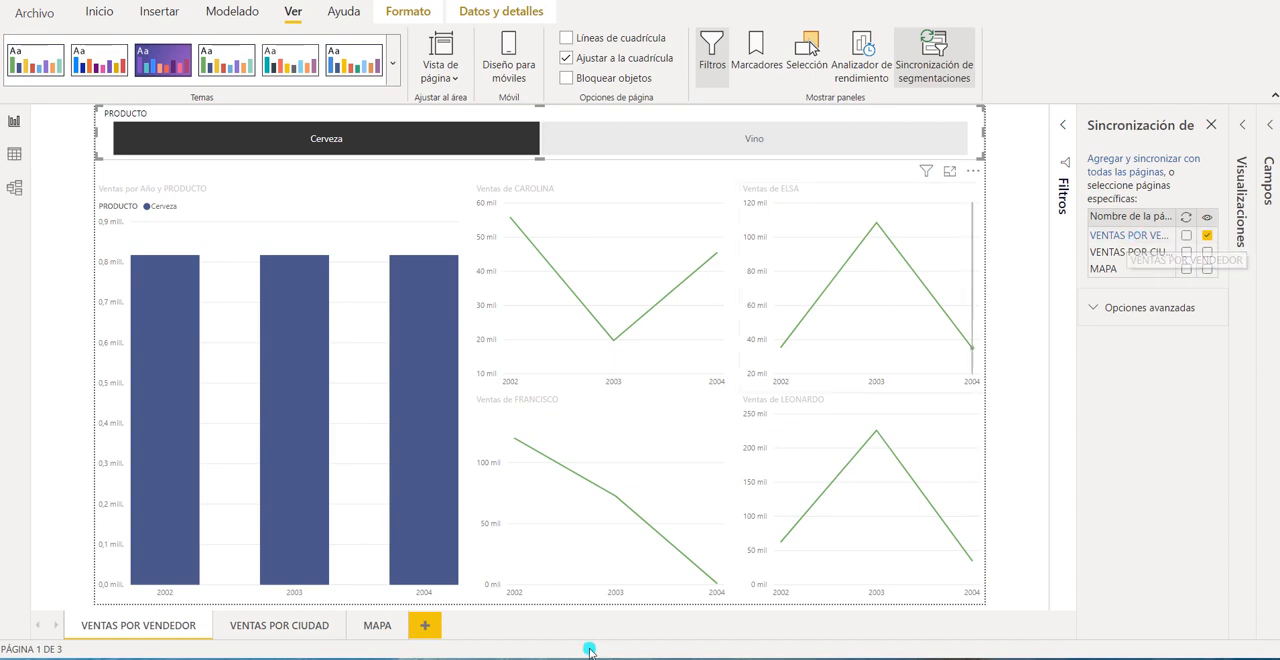
pyautogui.click(254, 628)
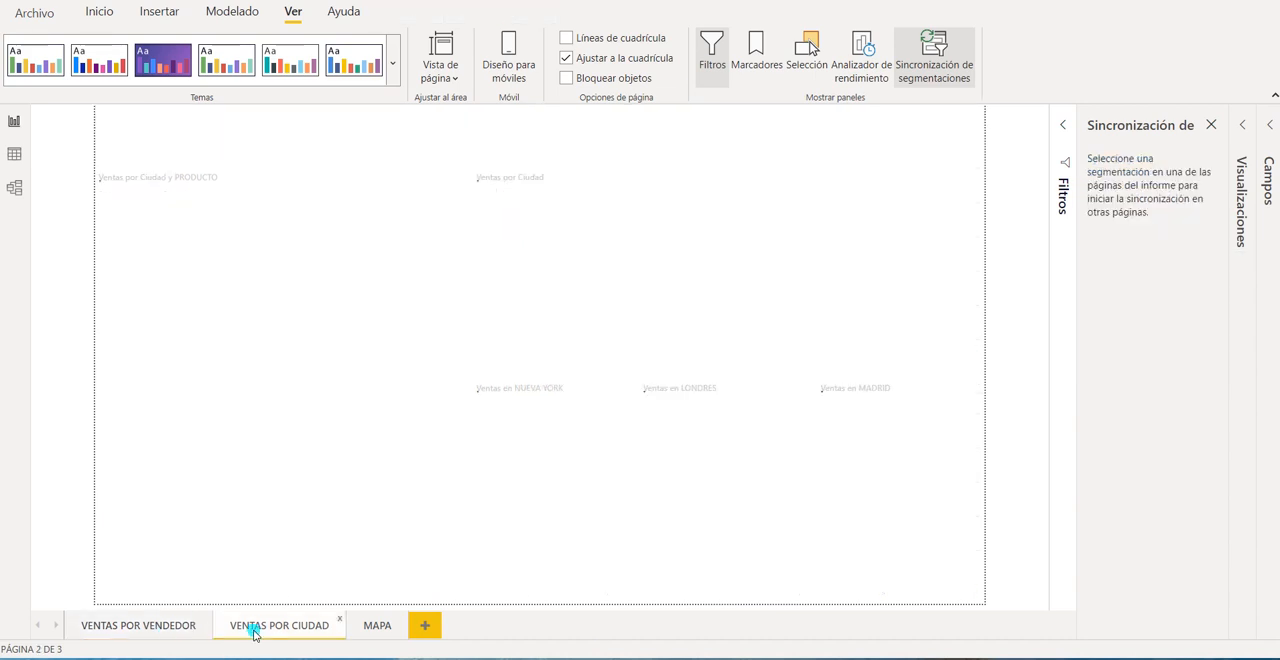
pyautogui.click(378, 628)
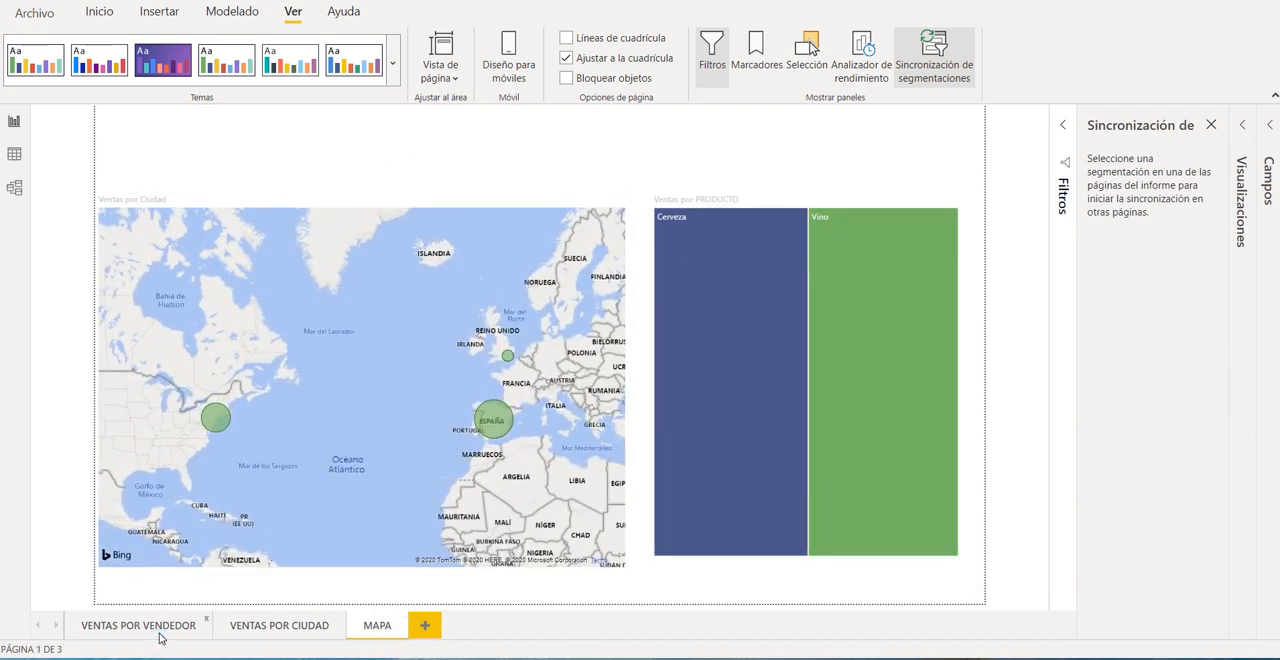
pyautogui.click(159, 633)
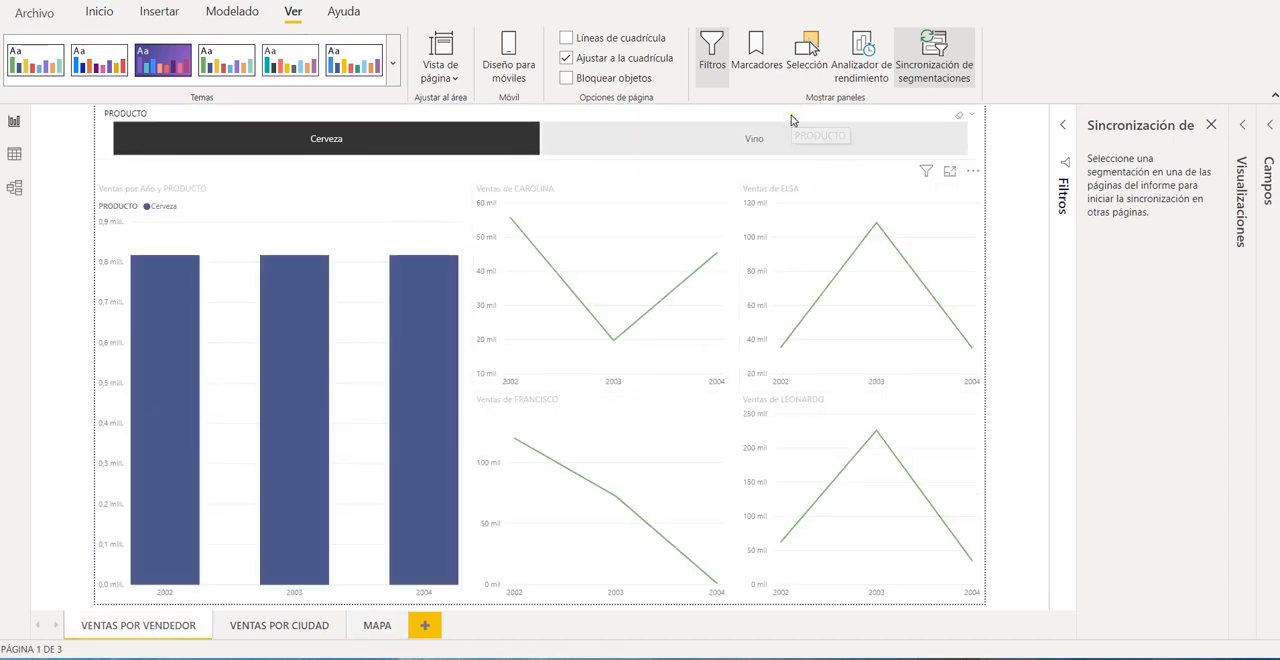
pyautogui.click(791, 120)
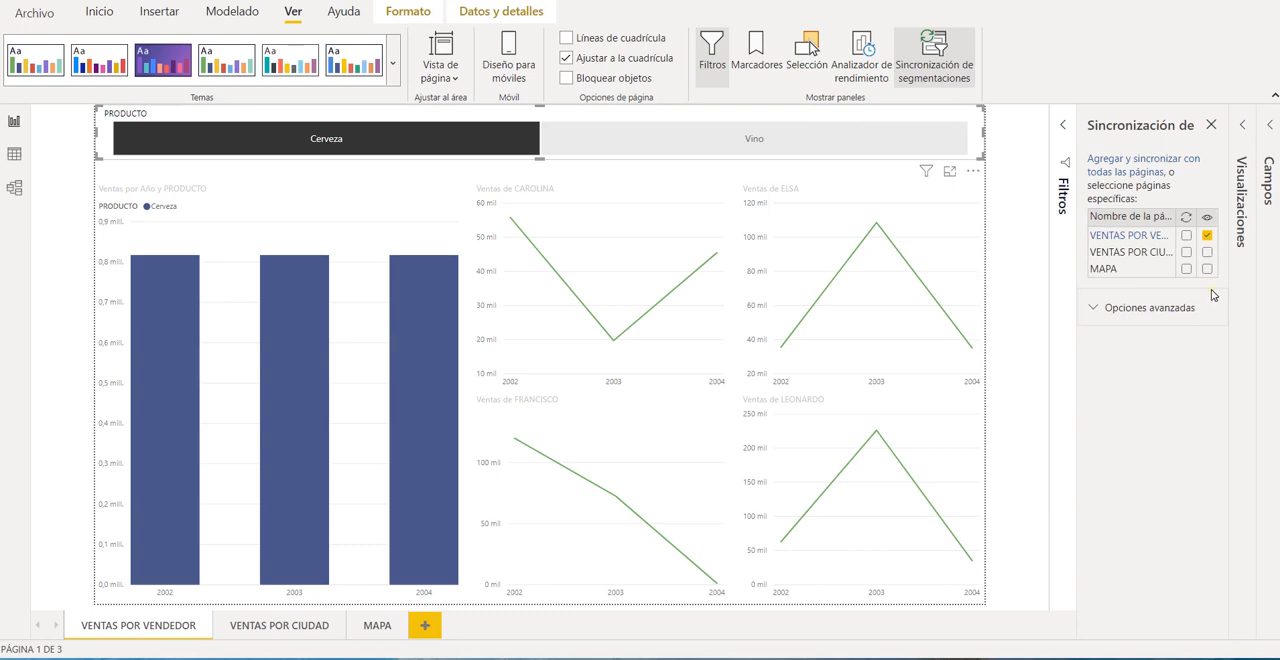
# Sync the PRODUCTO slicer with VENTAS POR CIUDAD, make it visible there, and check the VENTAS POR CIUDAD and MAPA pages.
pyautogui.click(1185, 252)
pyautogui.click(280, 627)
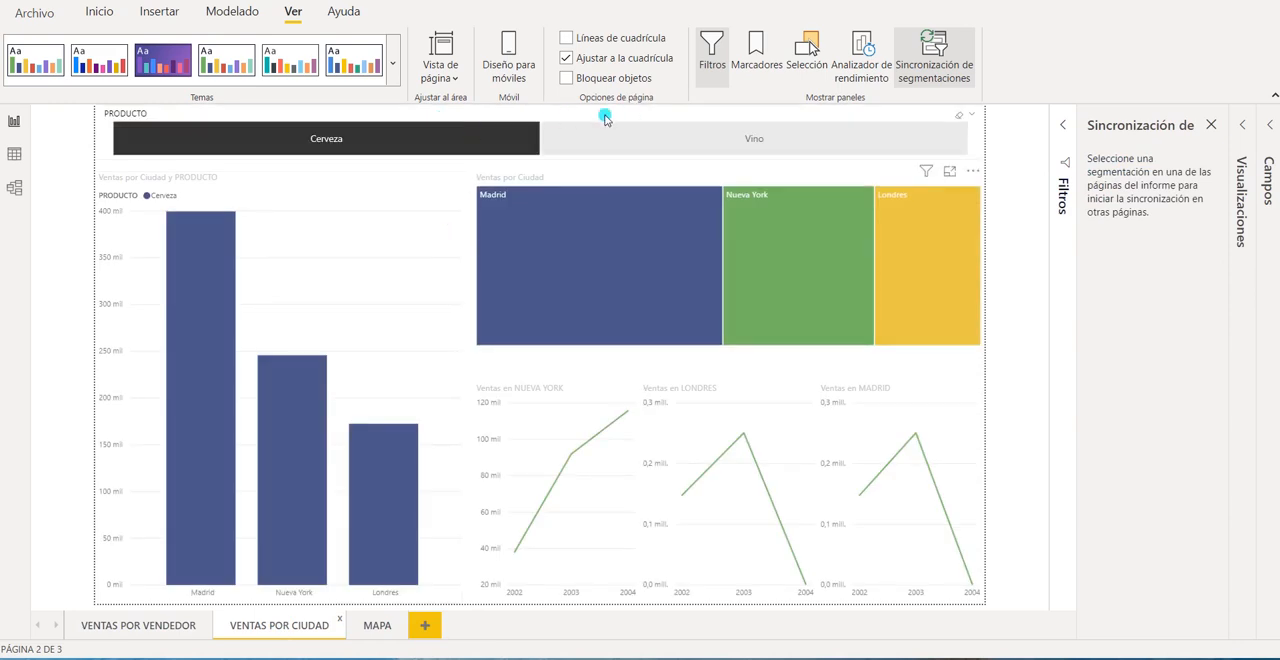
pyautogui.click(372, 625)
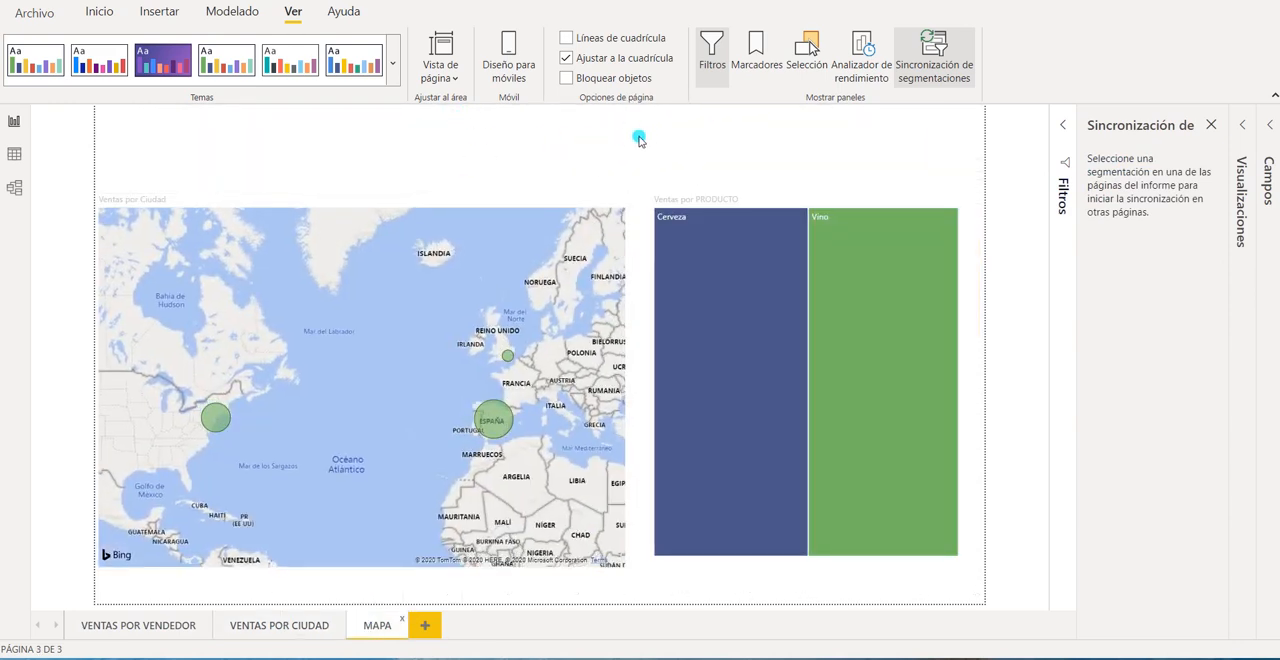
pyautogui.click(170, 627)
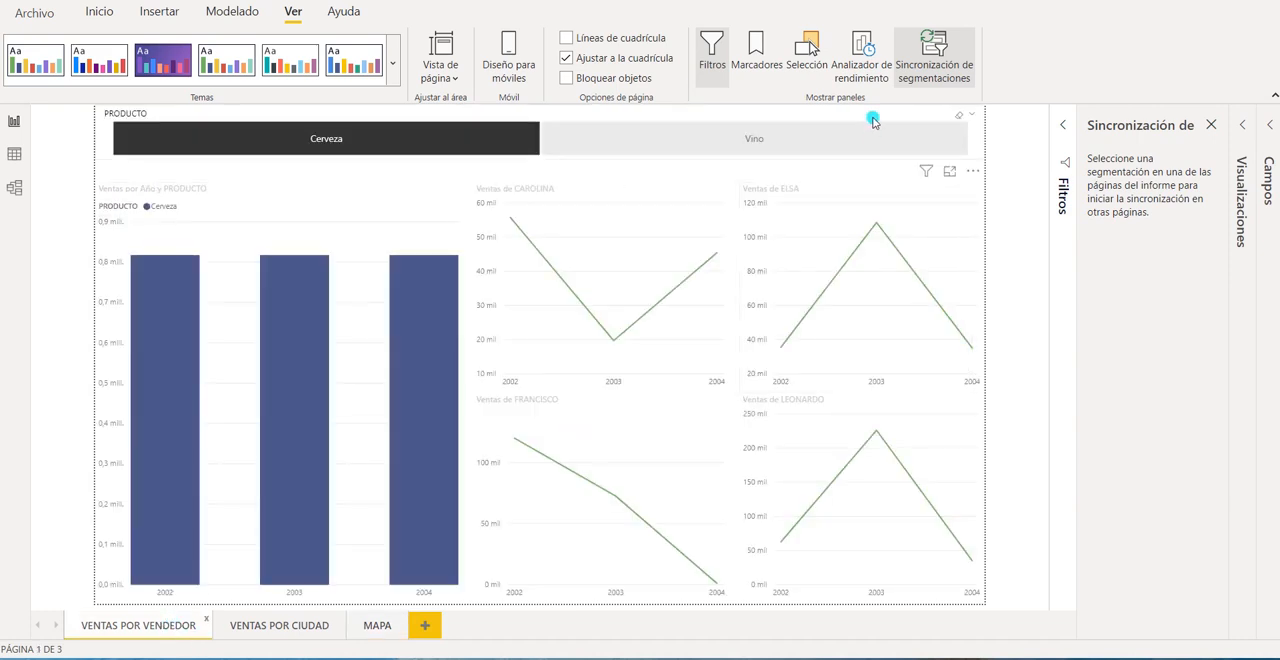
# Sync the PRODUCTO slicer with the MAPA page while keeping it hidden there, and clear the slicer's selection.
pyautogui.click(872, 121)
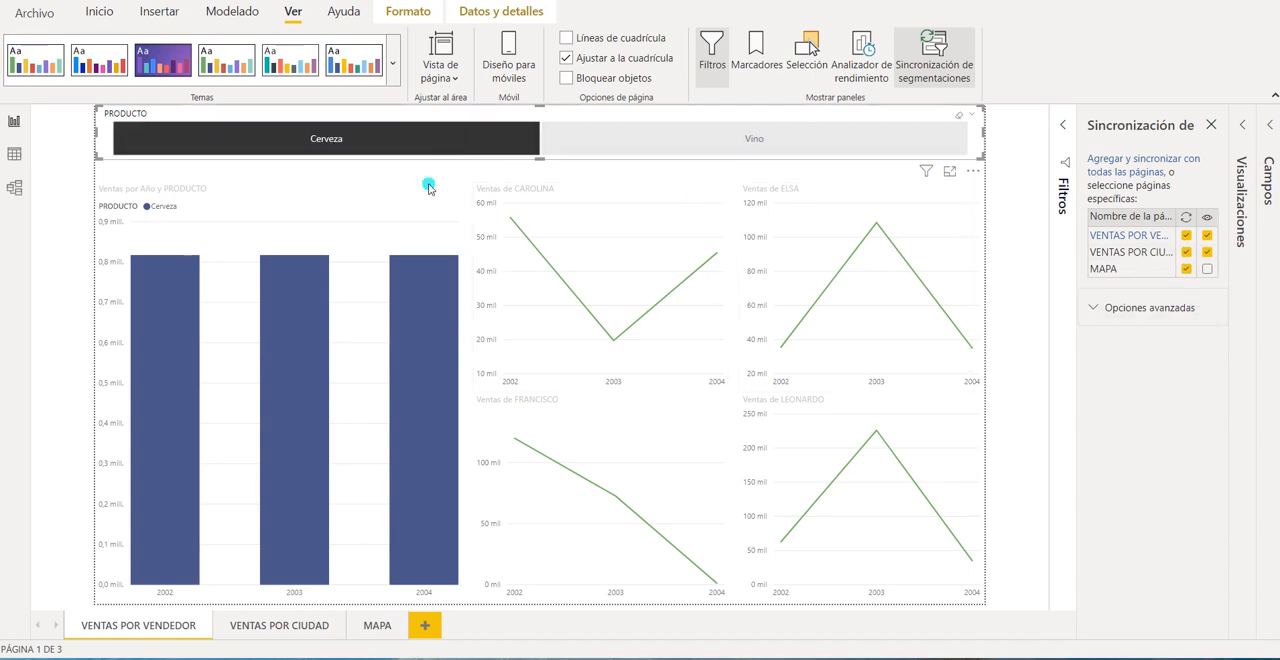
pyautogui.click(409, 122)
pyautogui.click(529, 137)
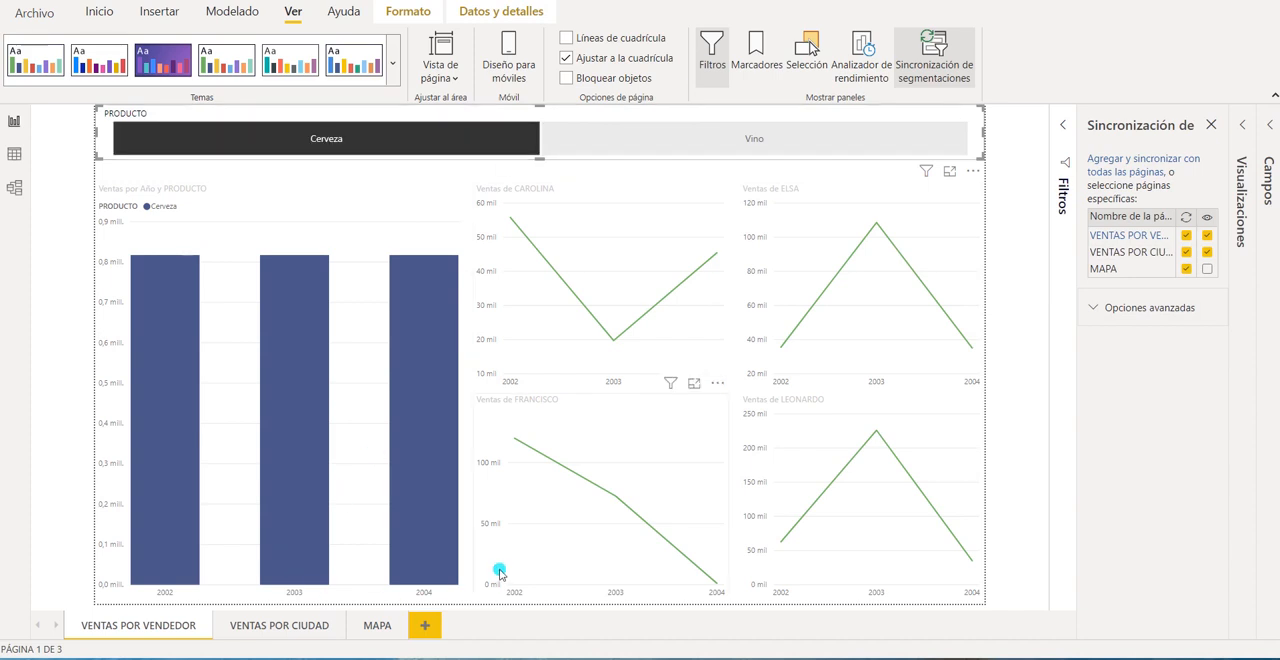
pyautogui.click(962, 119)
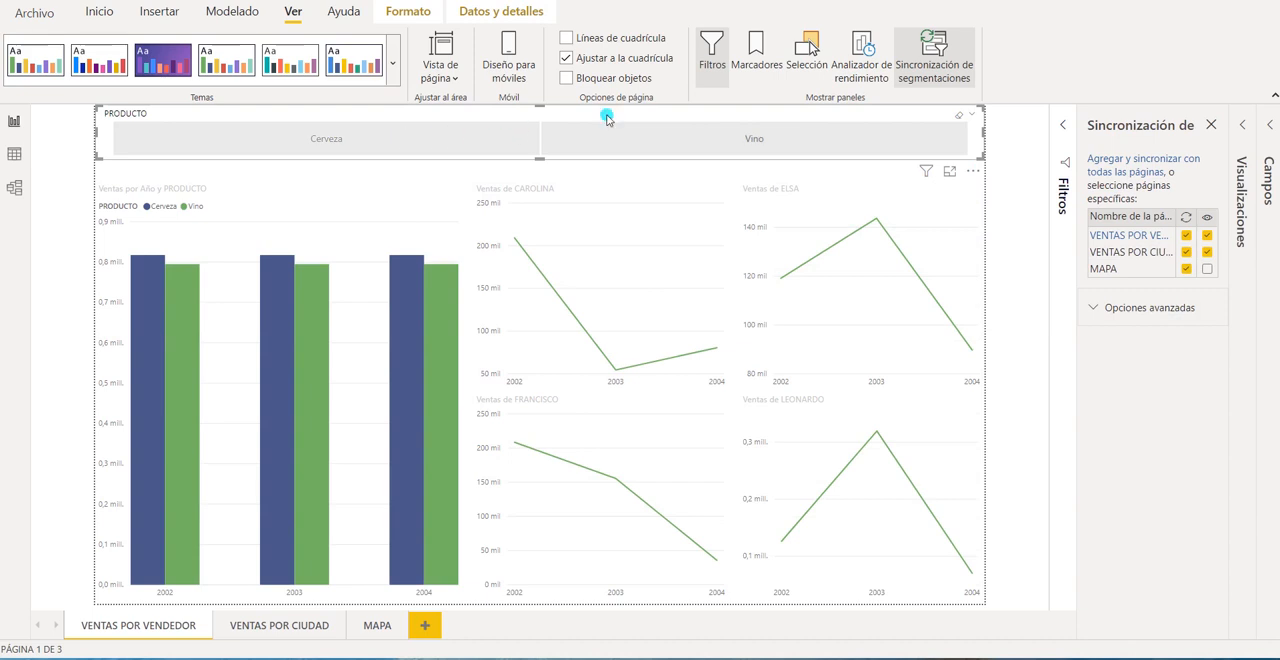
# Review VENTAS POR CIUDAD and MAPA with no product selected and return to VENTAS POR VENDEDOR.
pyautogui.click(294, 627)
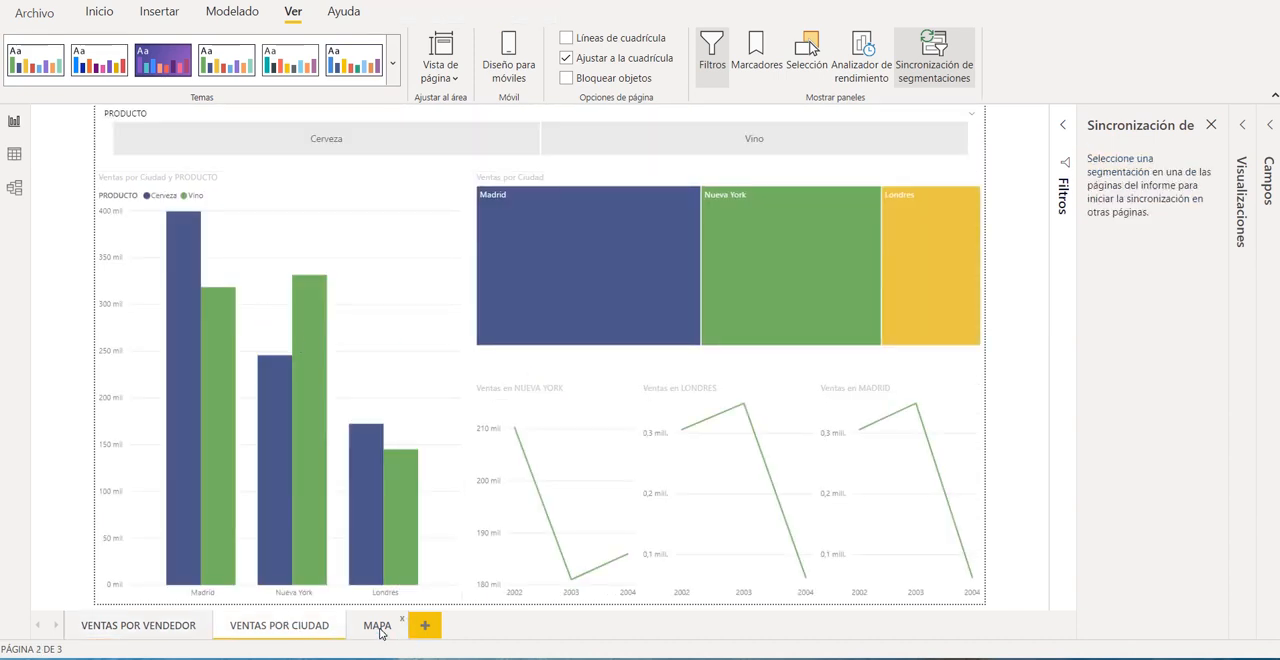
pyautogui.click(378, 627)
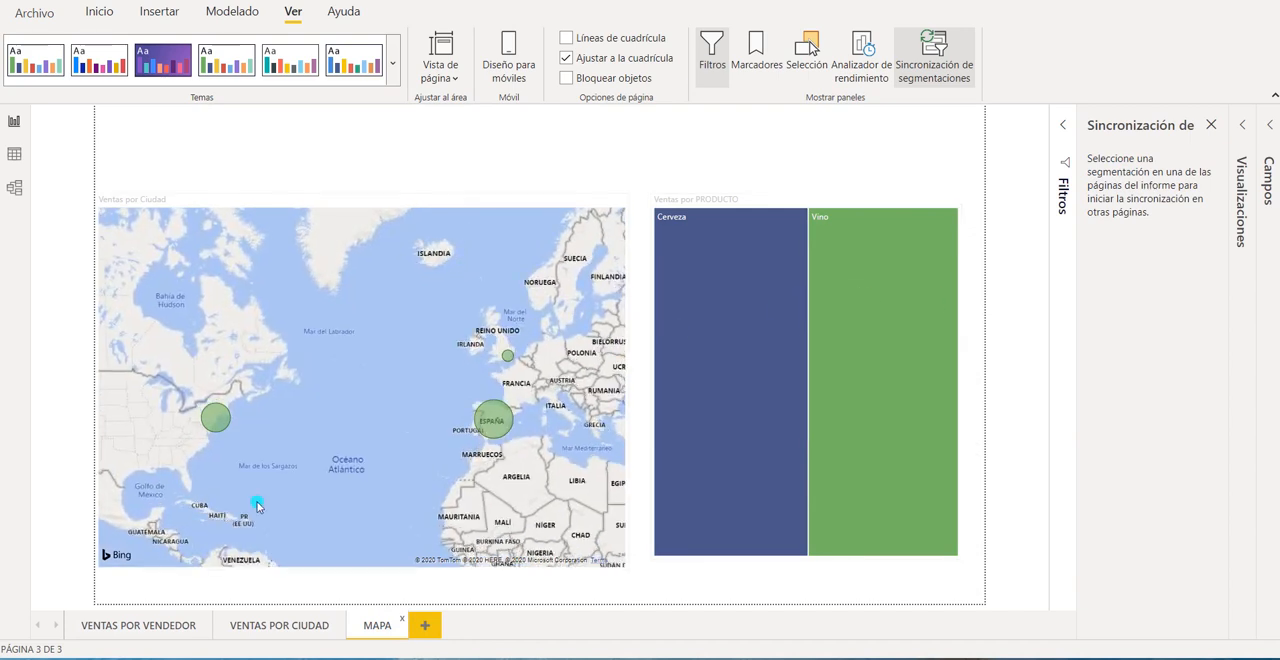
pyautogui.click(131, 627)
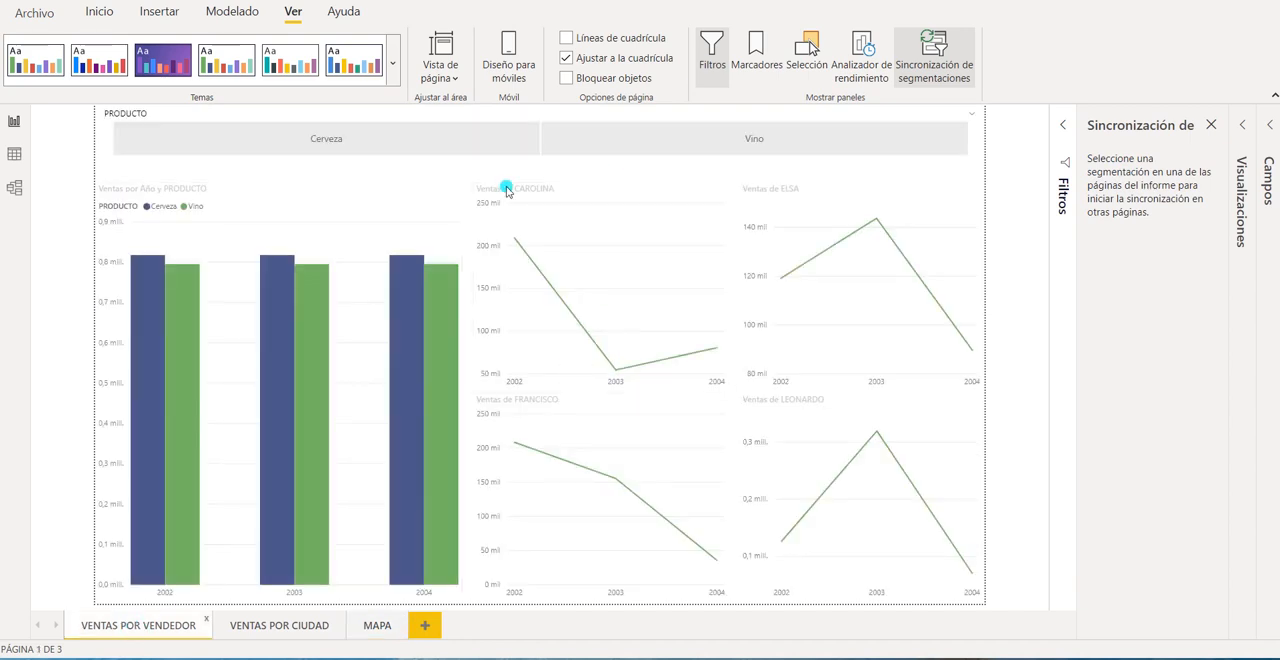
# Select Cerveza in the synced slicer and check its effect on VENTAS POR CIUDAD and MAPA.
pyautogui.click(427, 143)
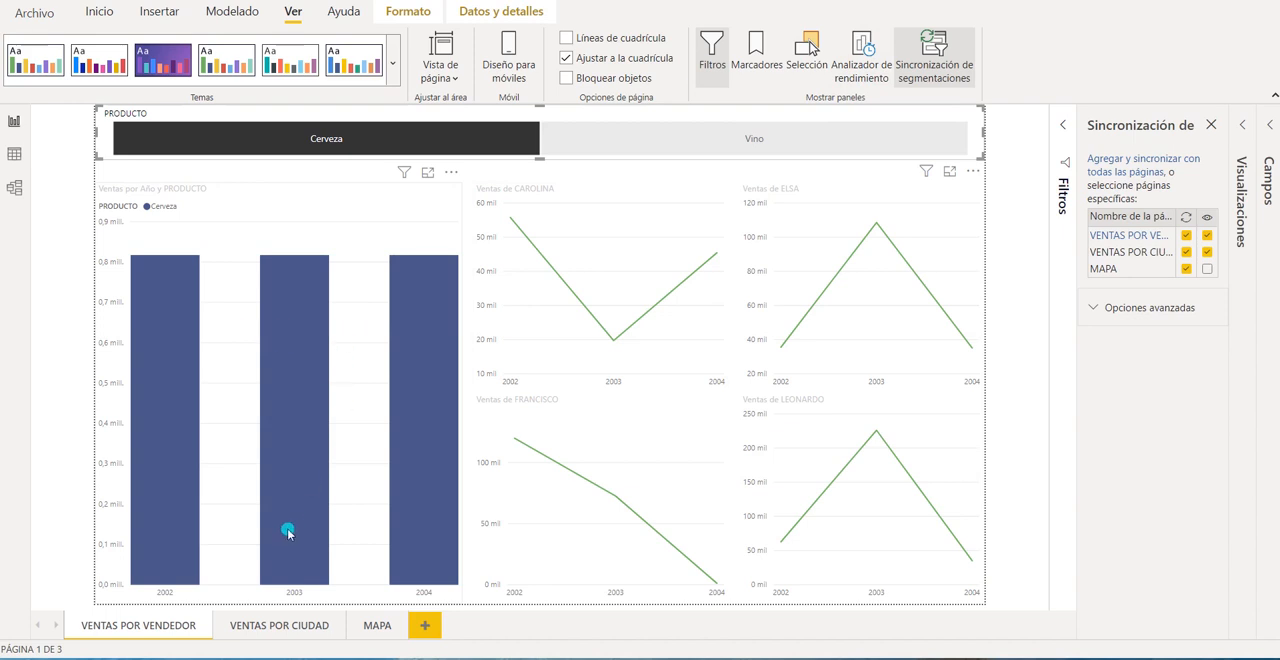
pyautogui.click(279, 625)
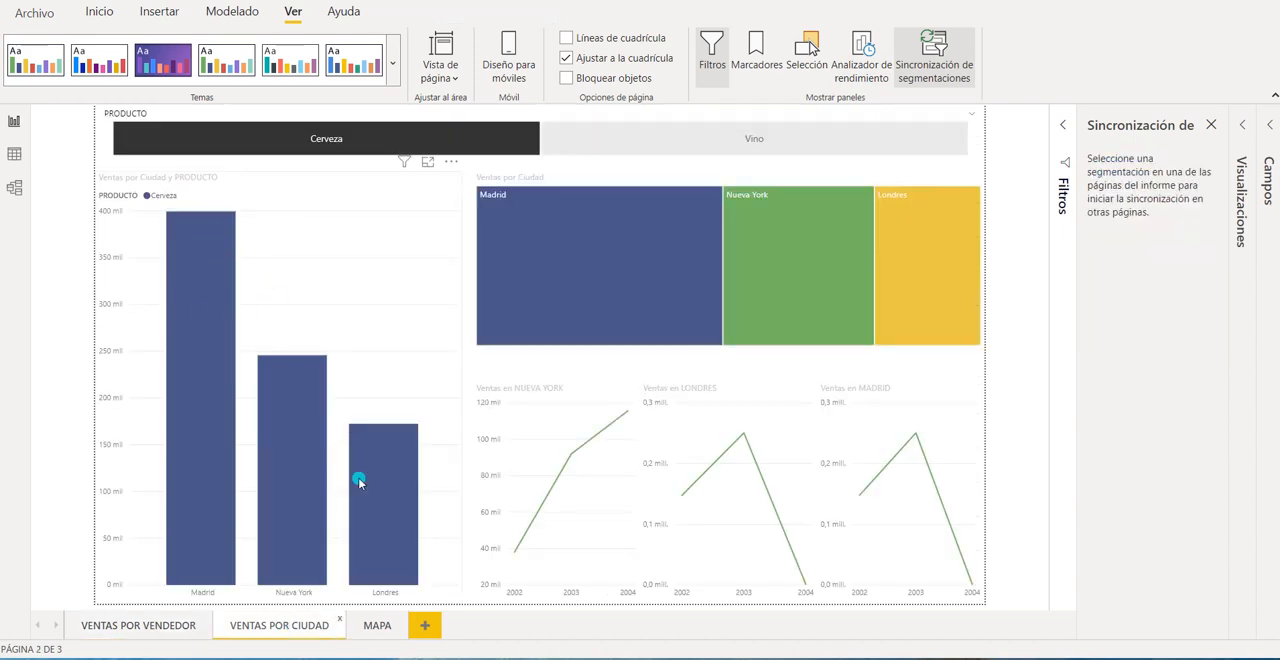
pyautogui.click(372, 625)
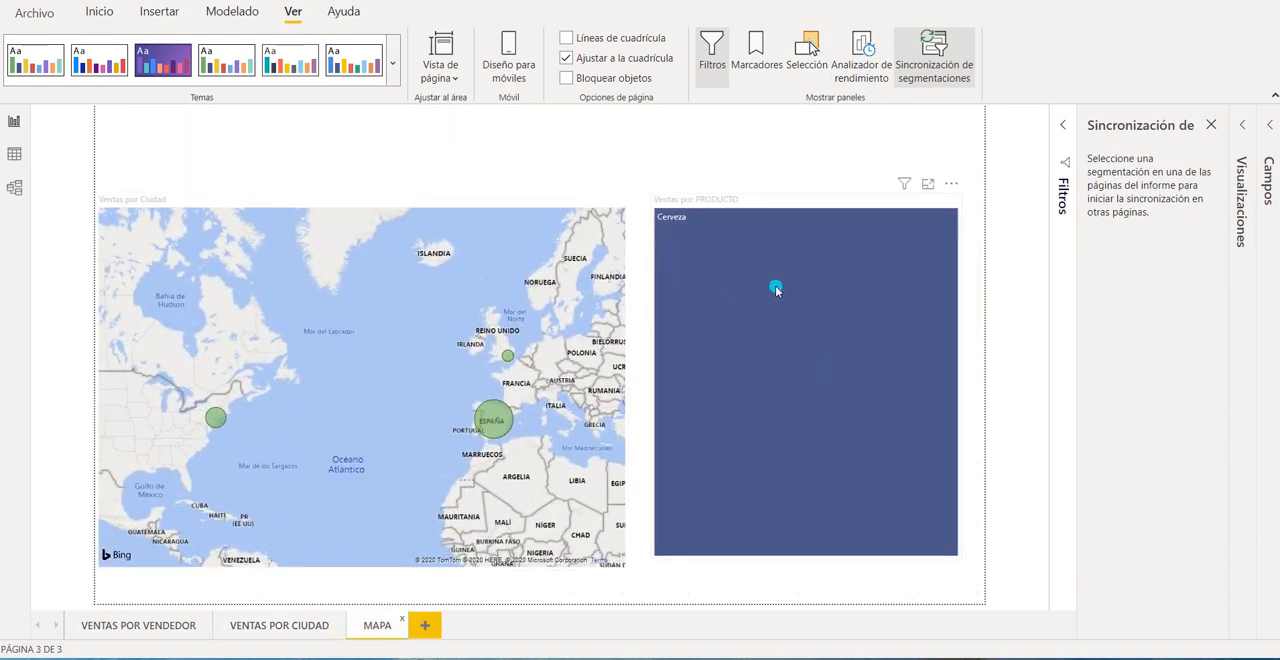
pyautogui.click(102, 626)
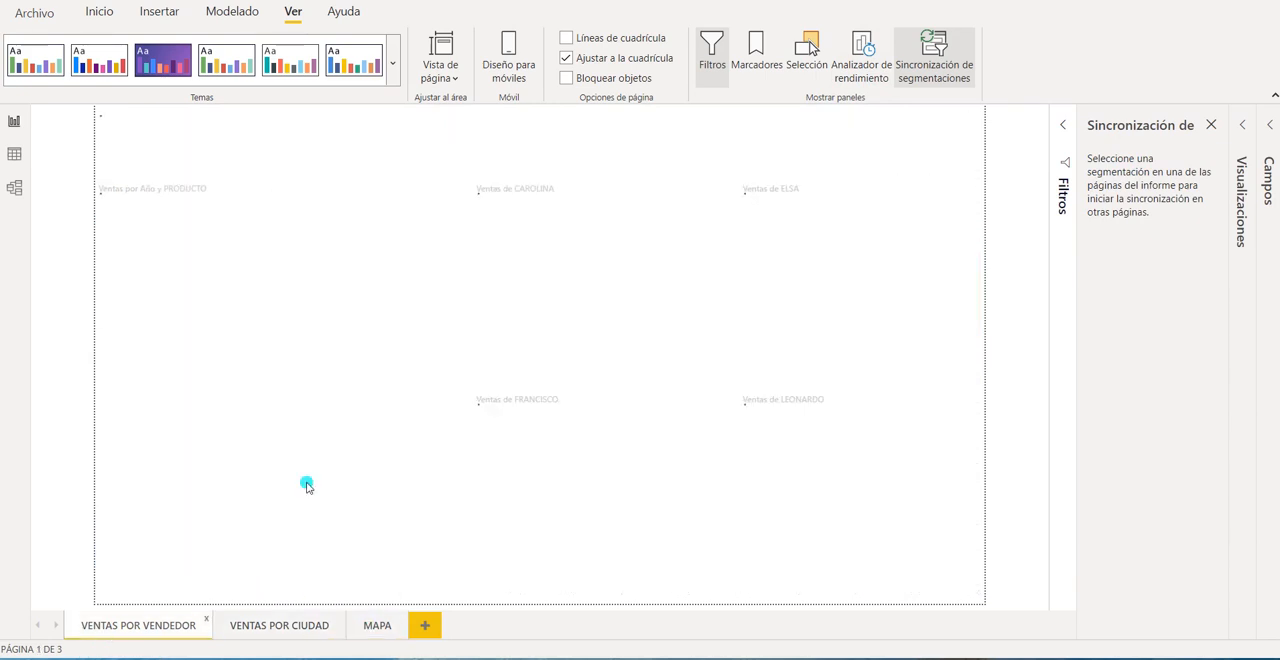
# Switch the synced slicer to Vino and check its effect on VENTAS POR CIUDAD and MAPA.
pyautogui.click(723, 140)
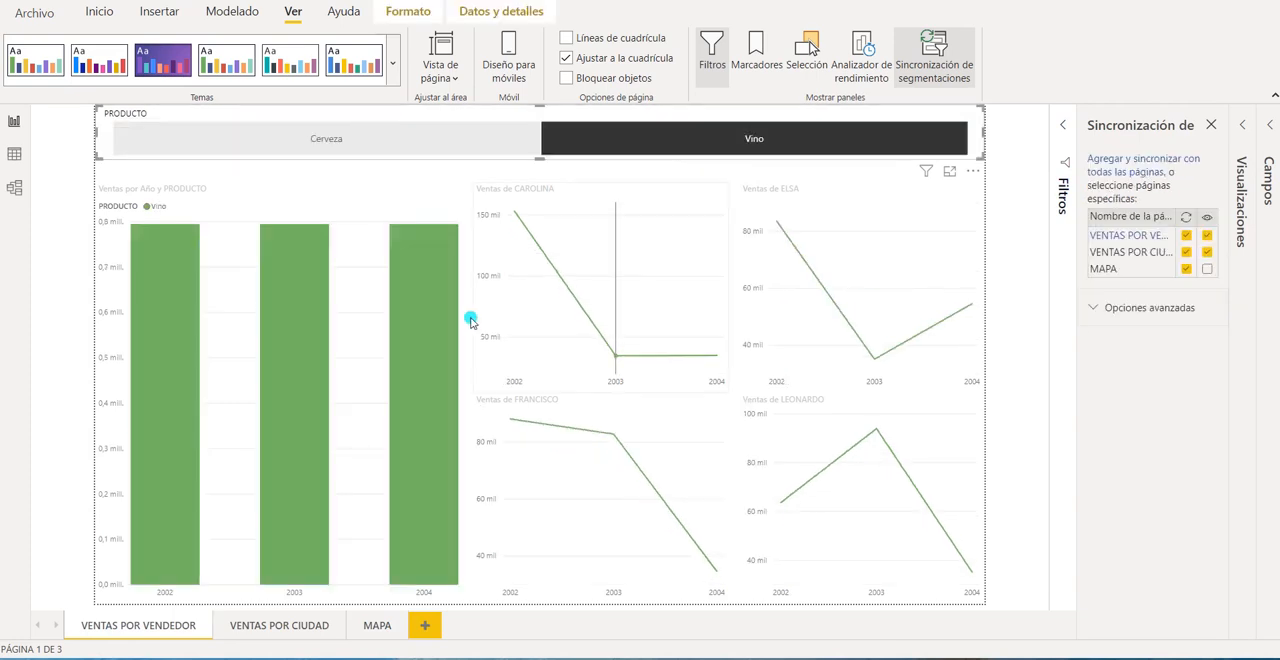
pyautogui.click(323, 617)
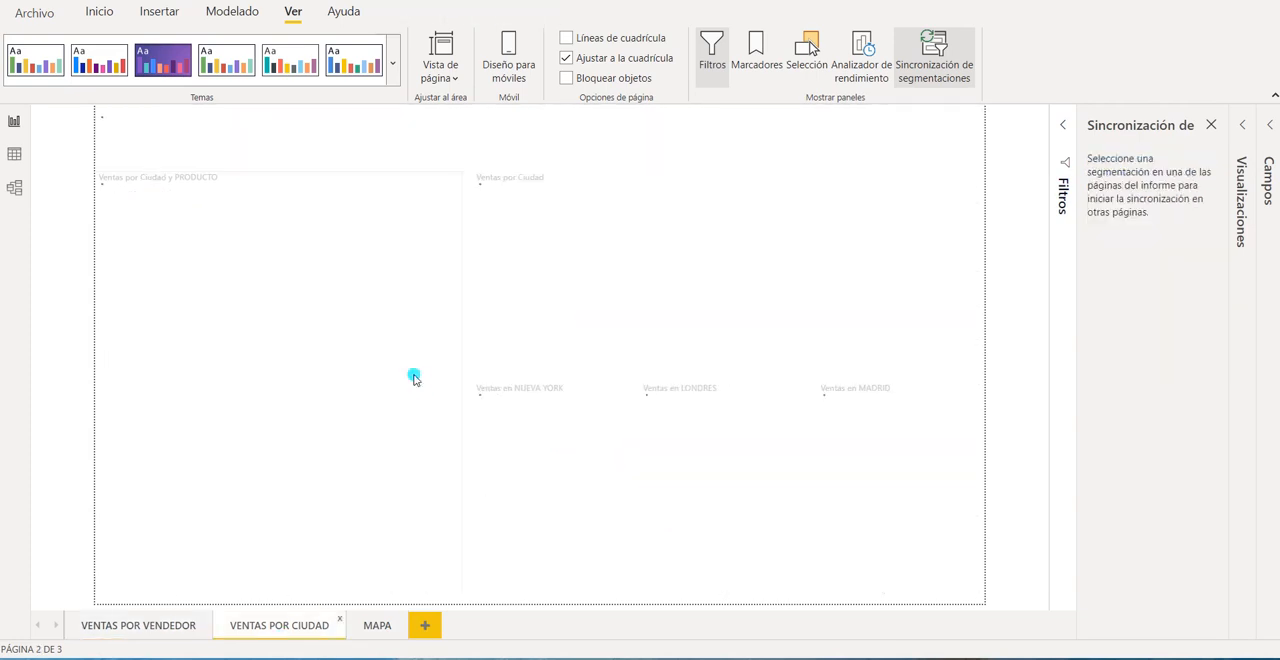
pyautogui.click(372, 625)
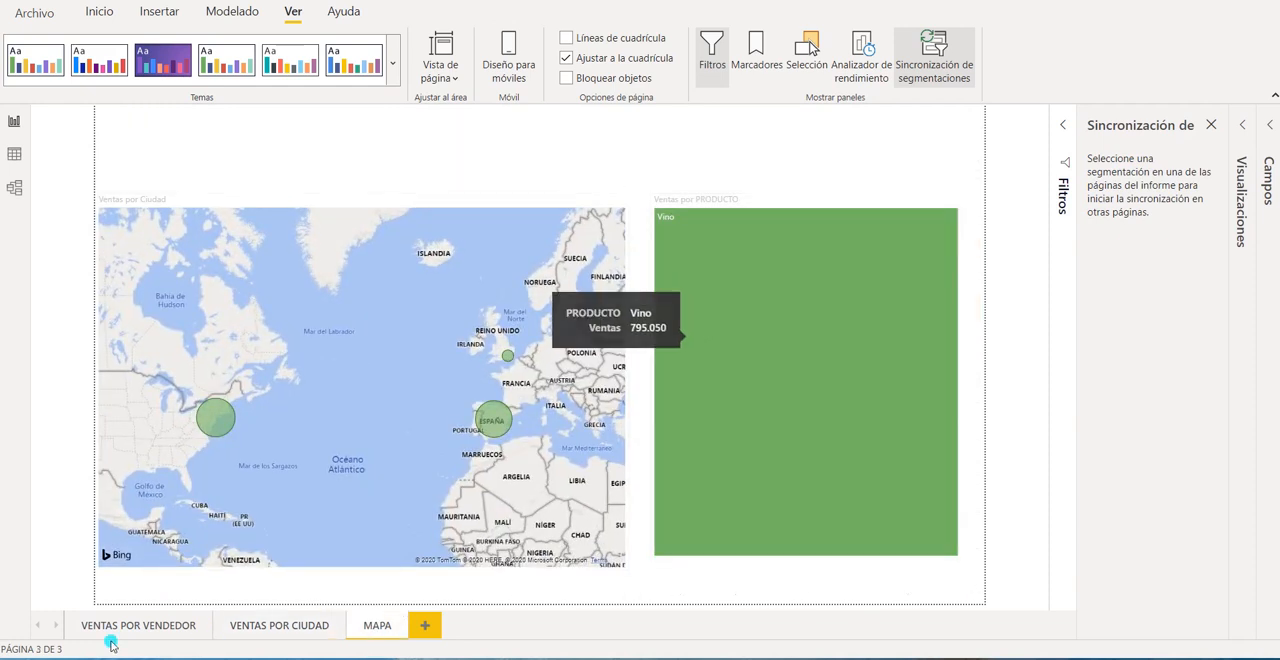
pyautogui.click(116, 629)
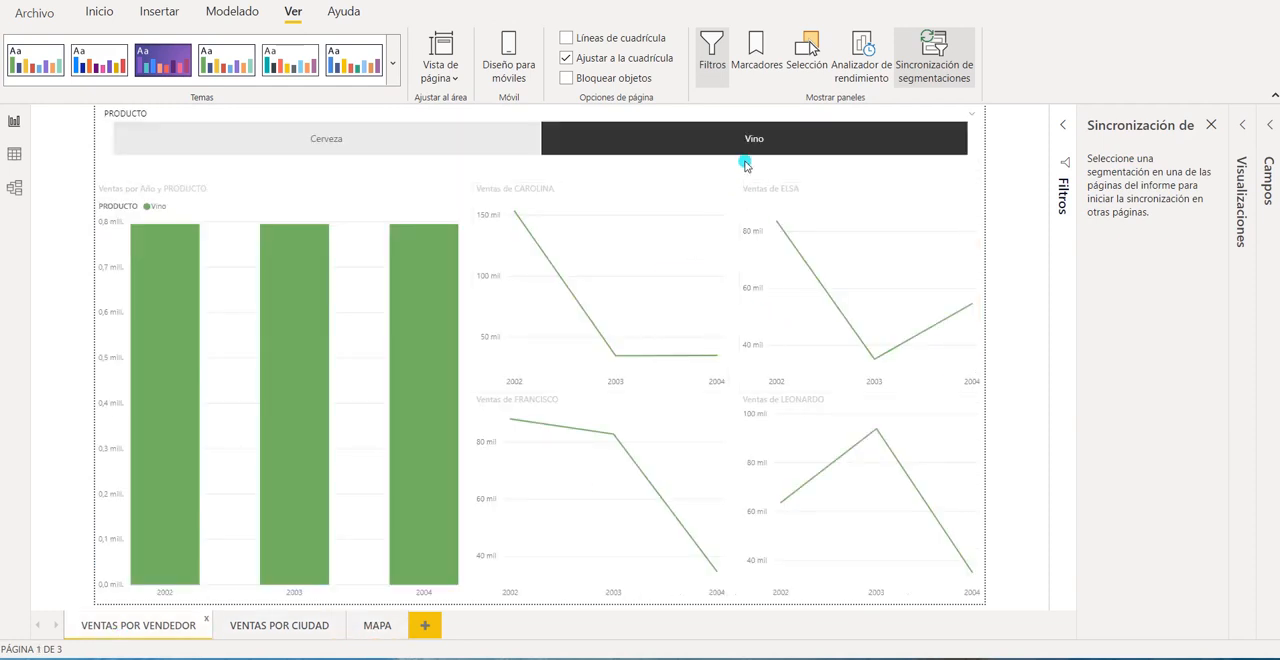
# Make the synced PRODUCTO slicer visible on the MAPA page and filter that page by Cerveza.
pyautogui.click(754, 124)
pyautogui.click(754, 124)
pyautogui.click(754, 114)
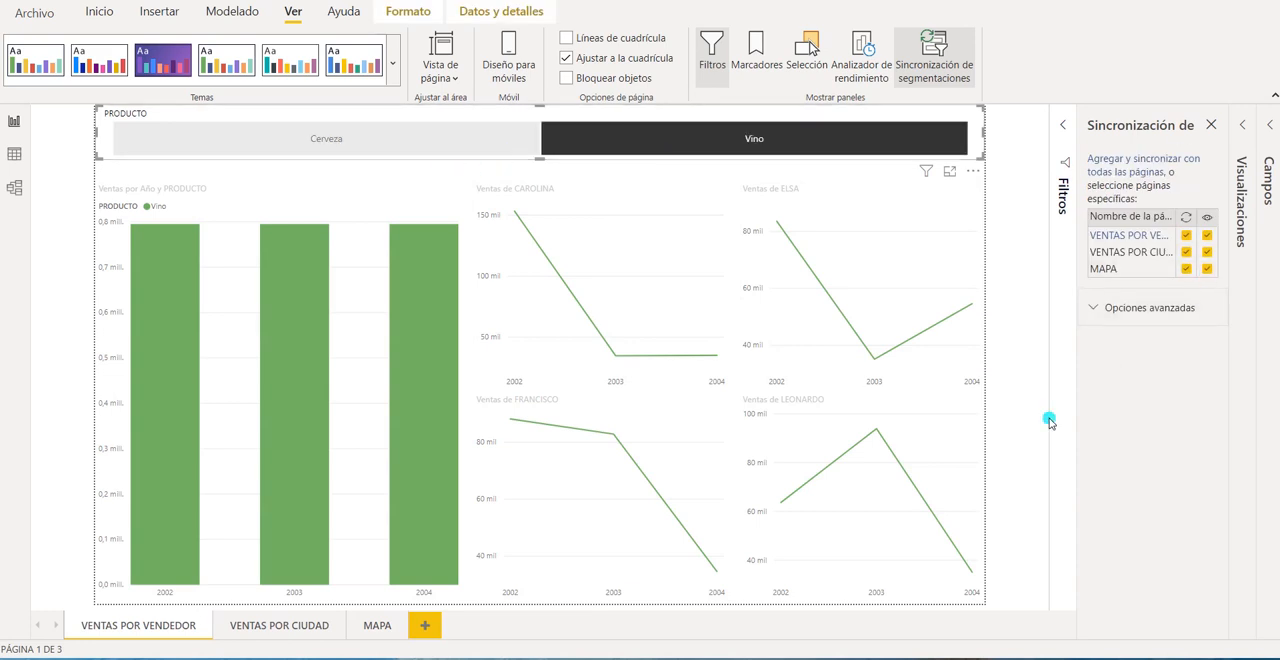
pyautogui.click(370, 626)
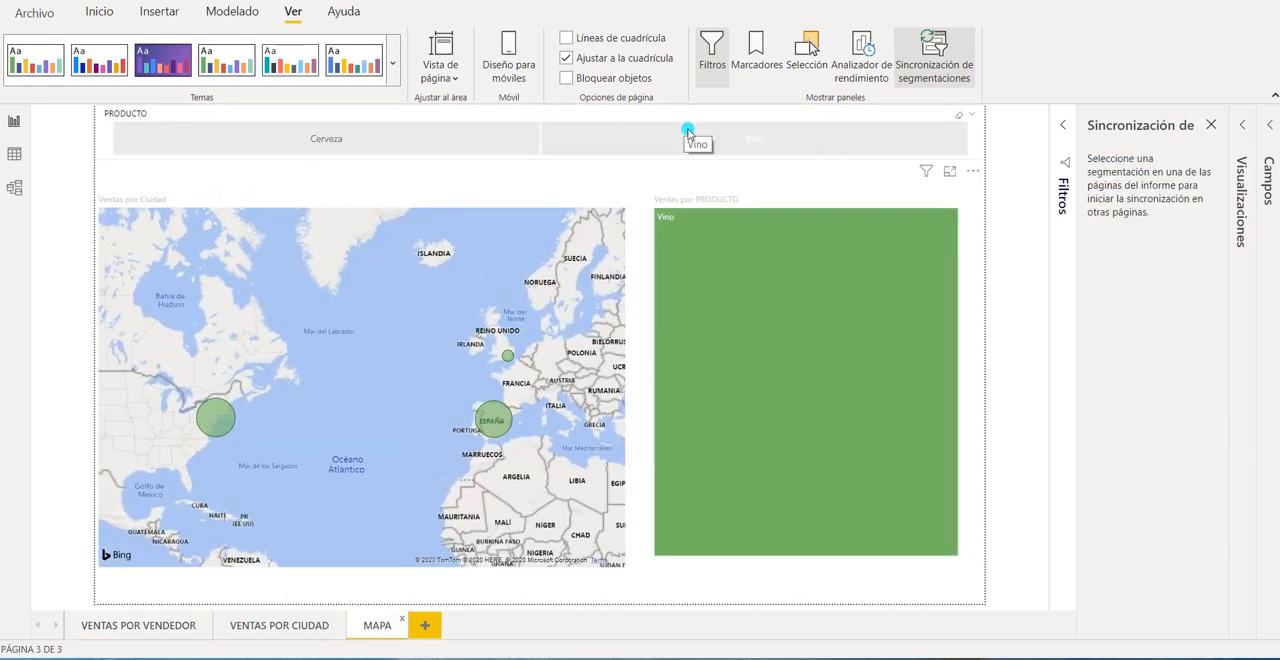
pyautogui.click(395, 143)
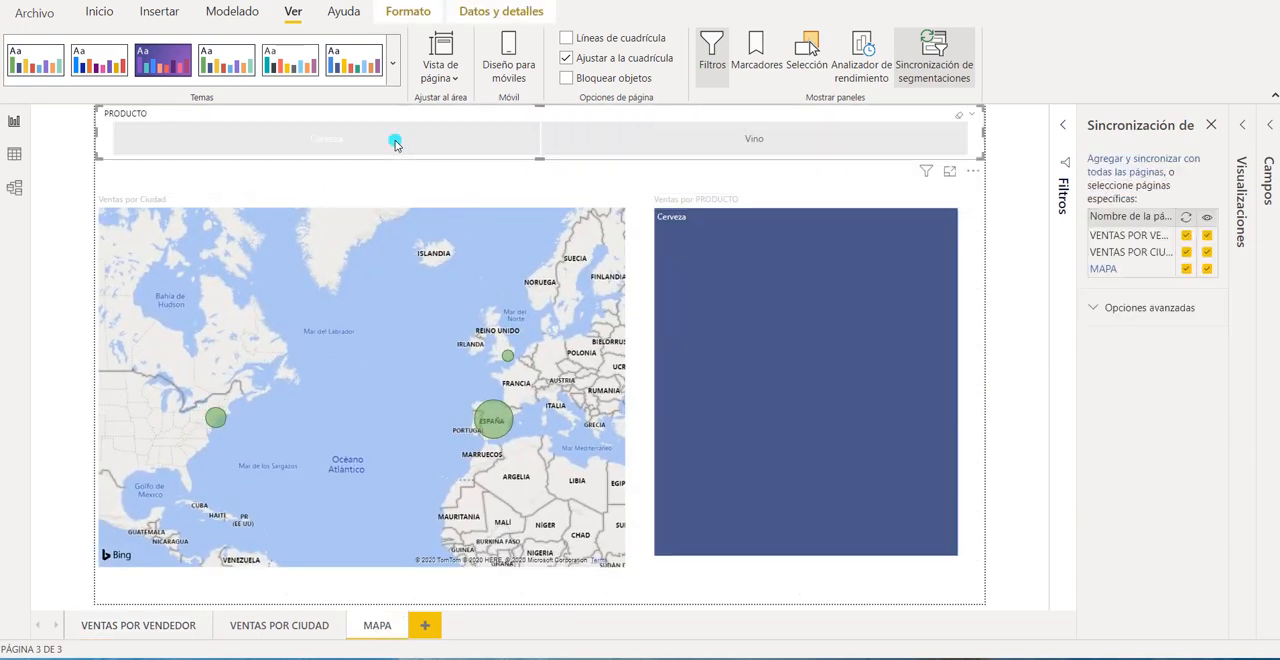
# Clear the Cerveza selection in the MAPA slicer and check the unfiltered VENTAS POR CIUDAD and VENTAS POR VENDEDOR pages.
pyautogui.click(291, 126)
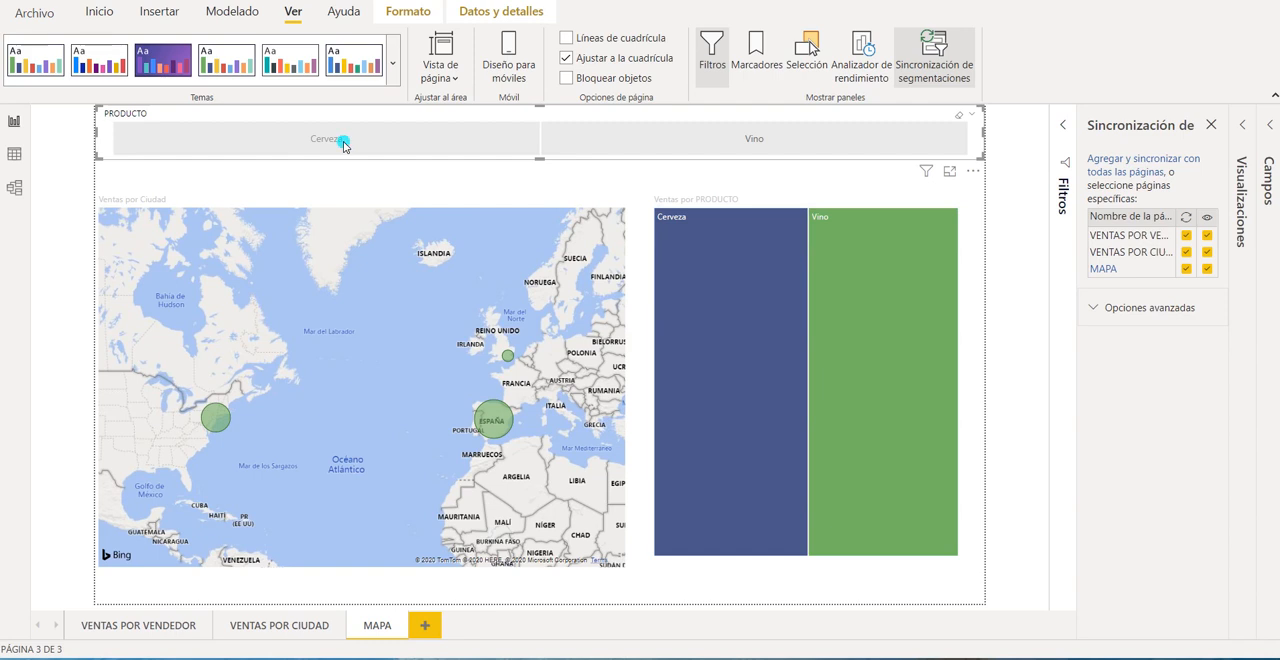
pyautogui.click(367, 141)
pyautogui.click(367, 141)
pyautogui.click(266, 628)
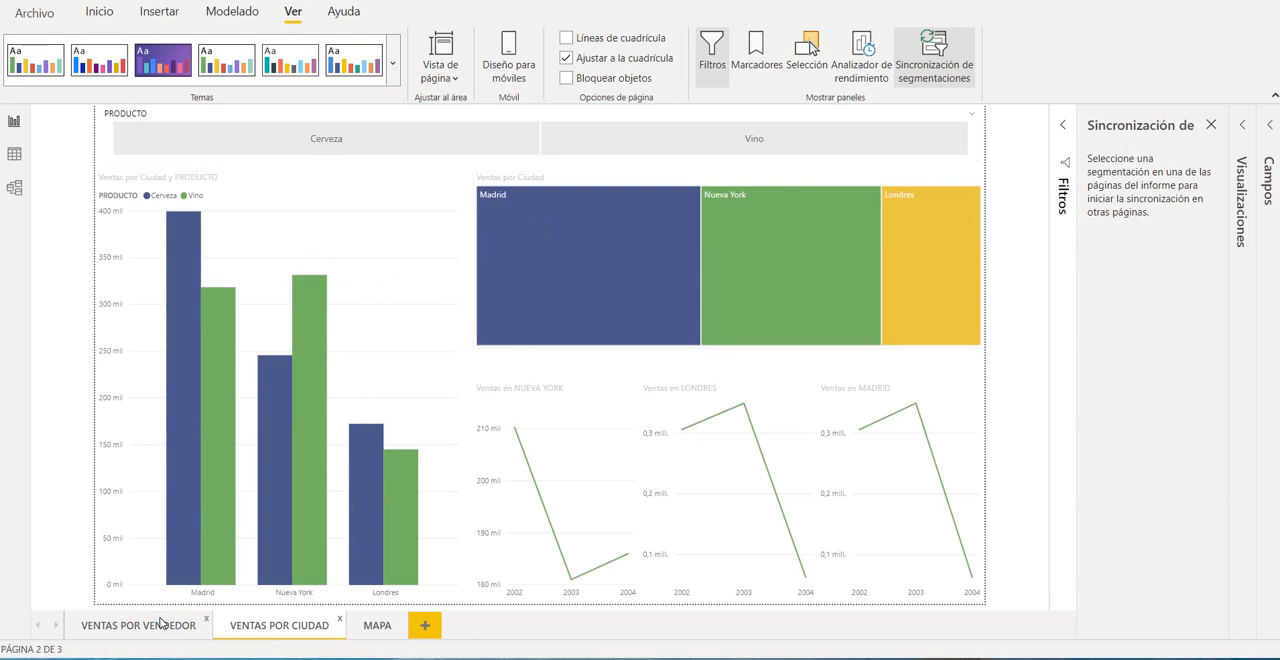
pyautogui.click(160, 624)
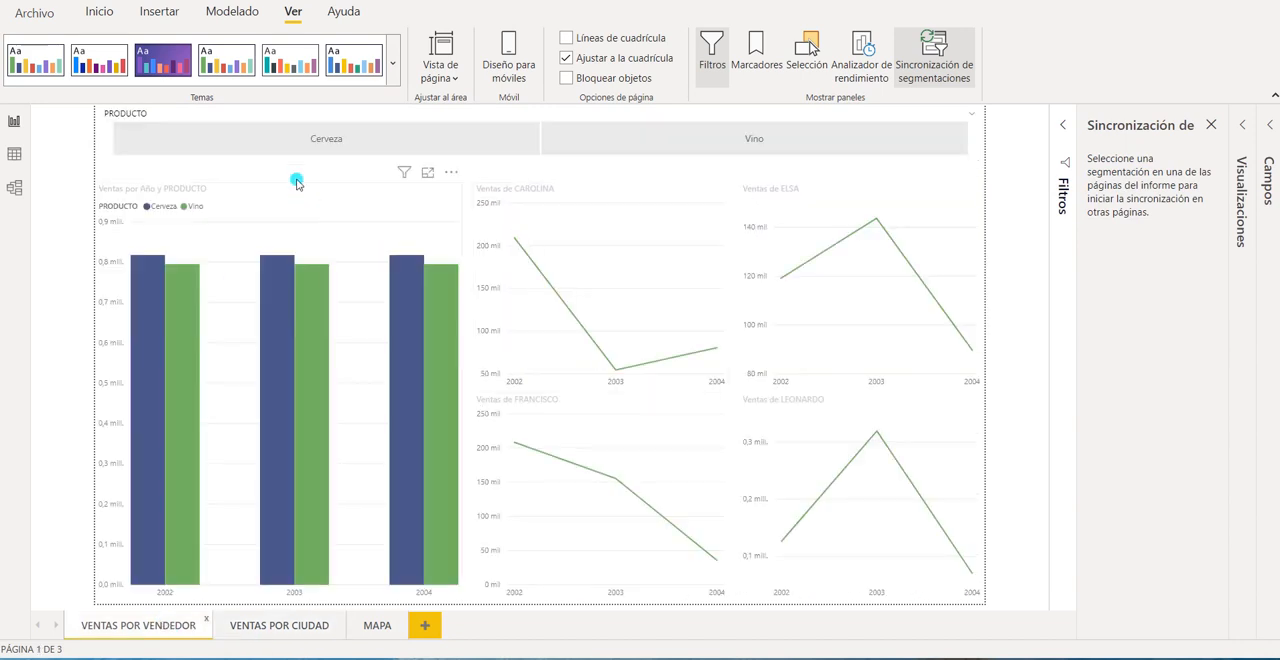
# Toggle the Cerveza filter on and off twice in the VENTAS POR VENDEDOR slicer to check how its charts respond.
pyautogui.moveTo(558, 263)
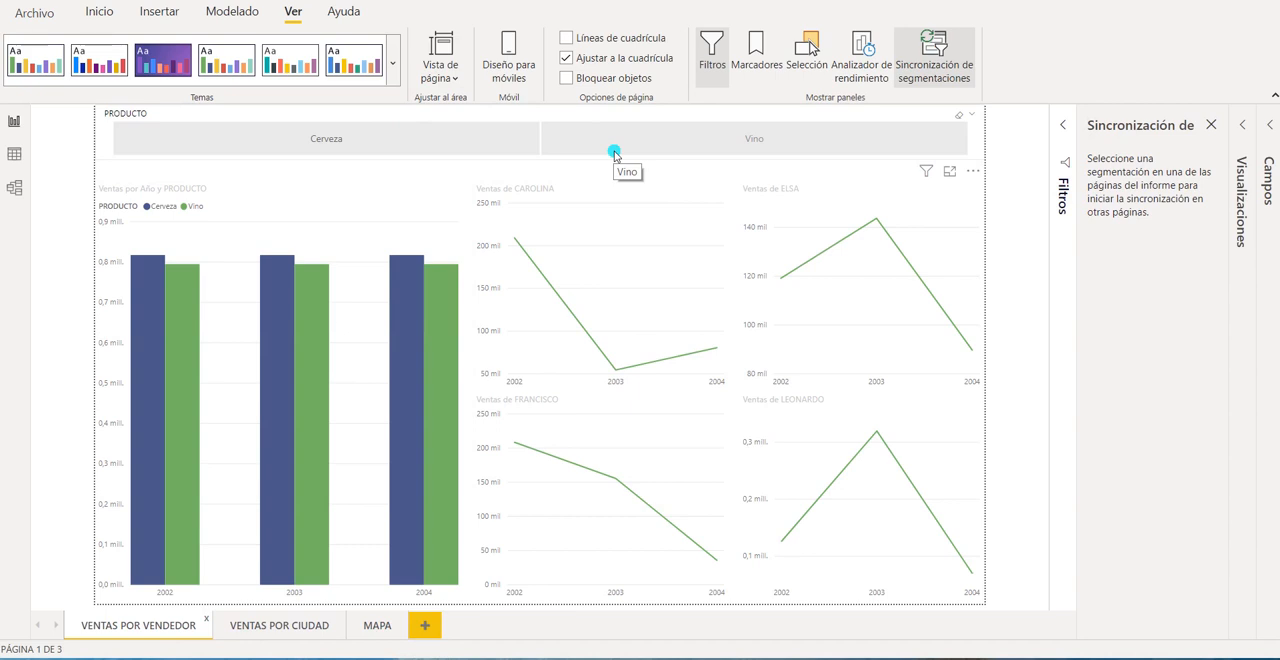
pyautogui.click(399, 146)
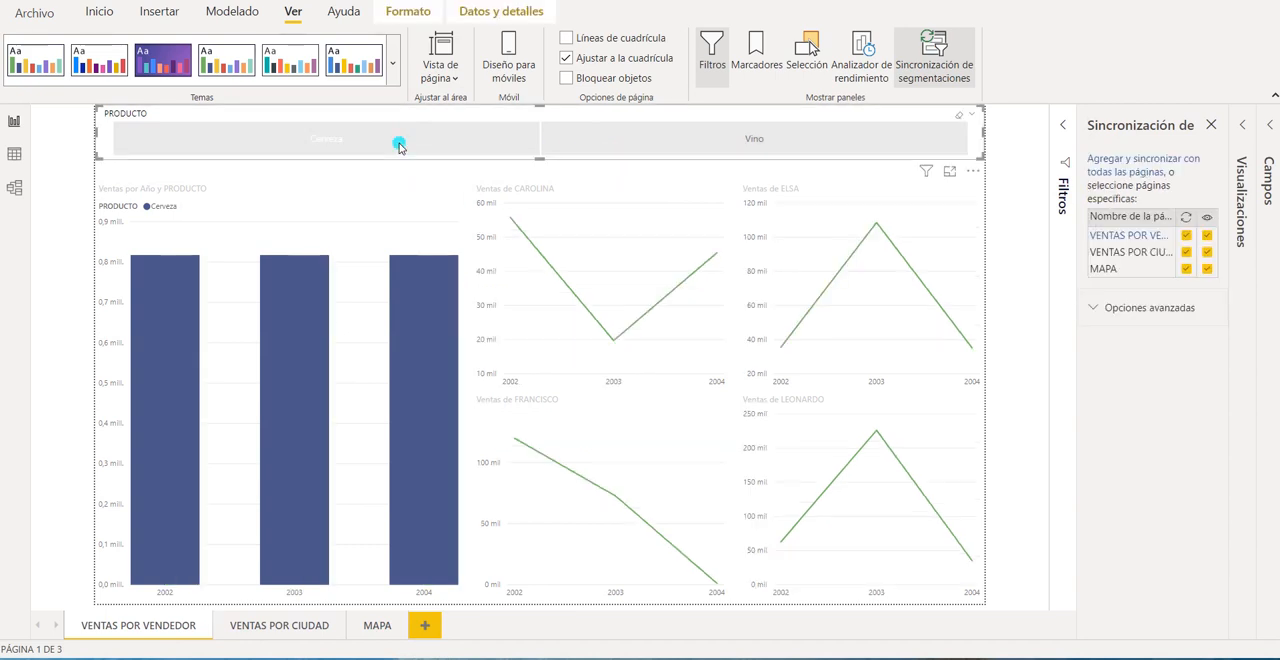
pyautogui.click(399, 146)
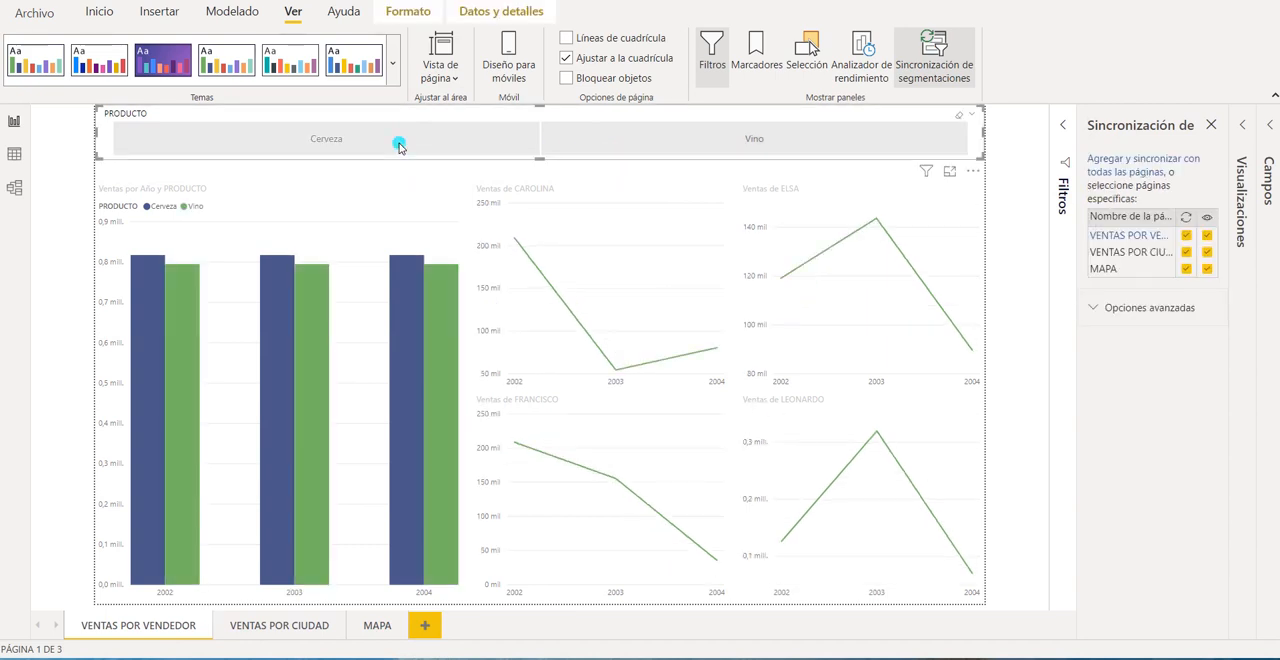
pyautogui.click(399, 146)
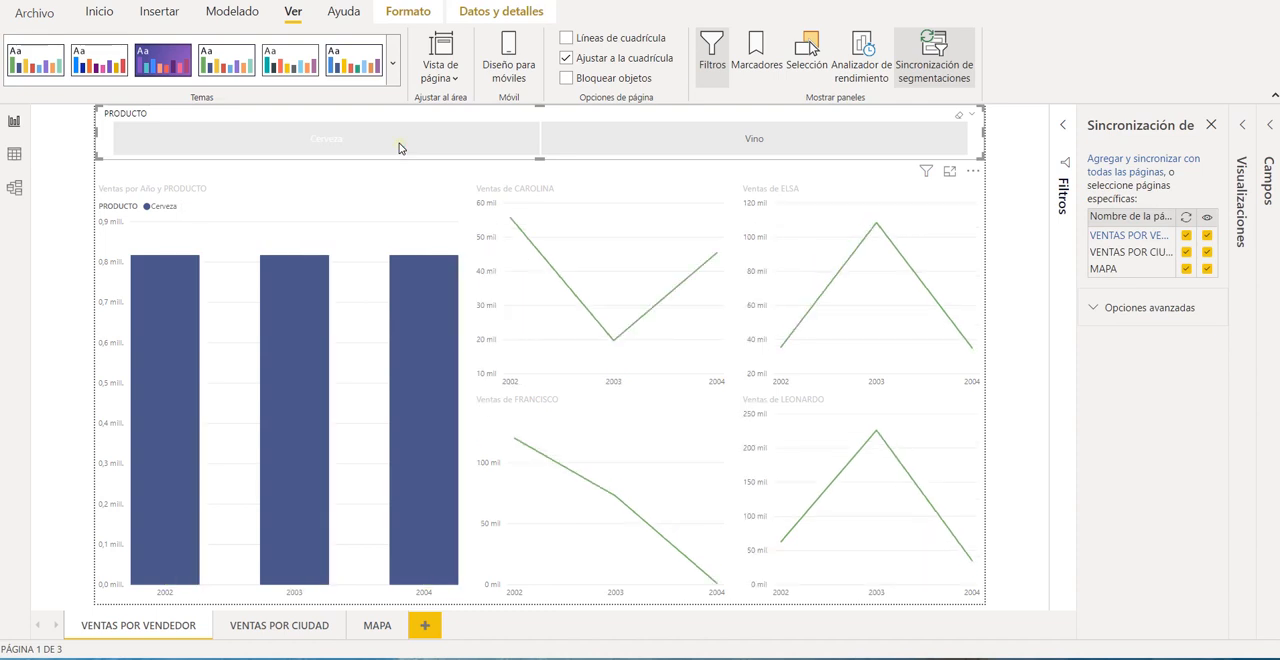
pyautogui.click(399, 146)
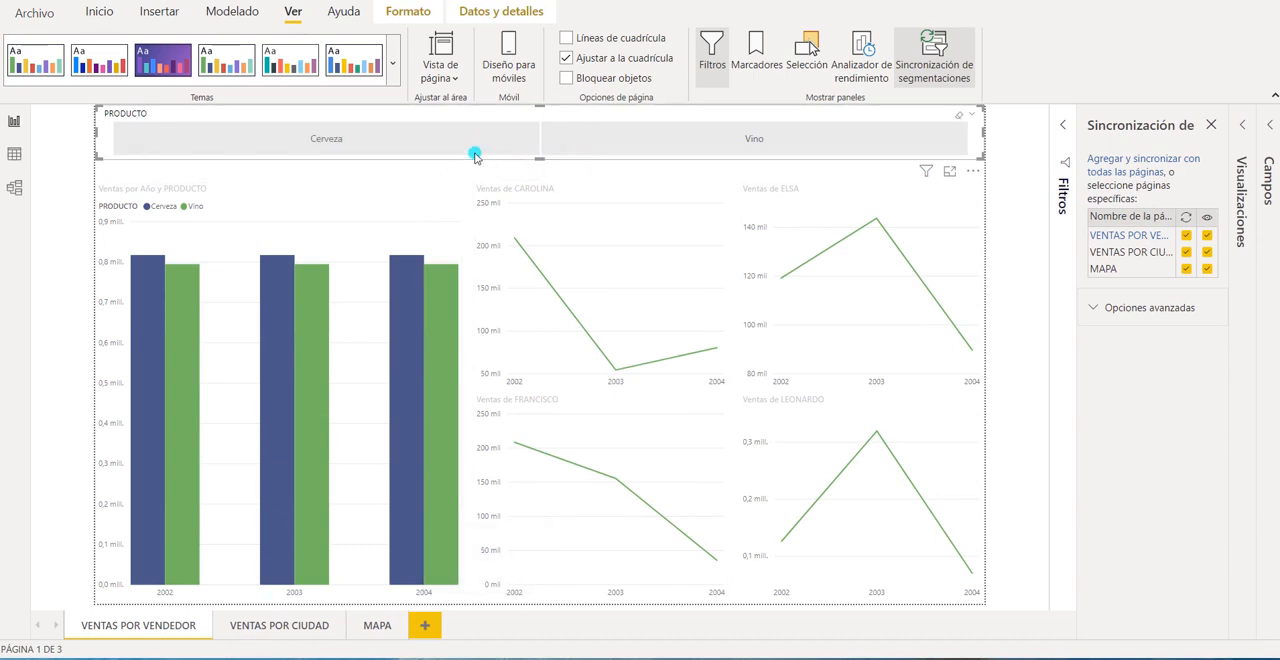
# Check VENTAS POR CIUDAD and MAPA with the PRODUCTO slicer cleared and return to VENTAS POR VENDEDOR.
pyautogui.click(279, 625)
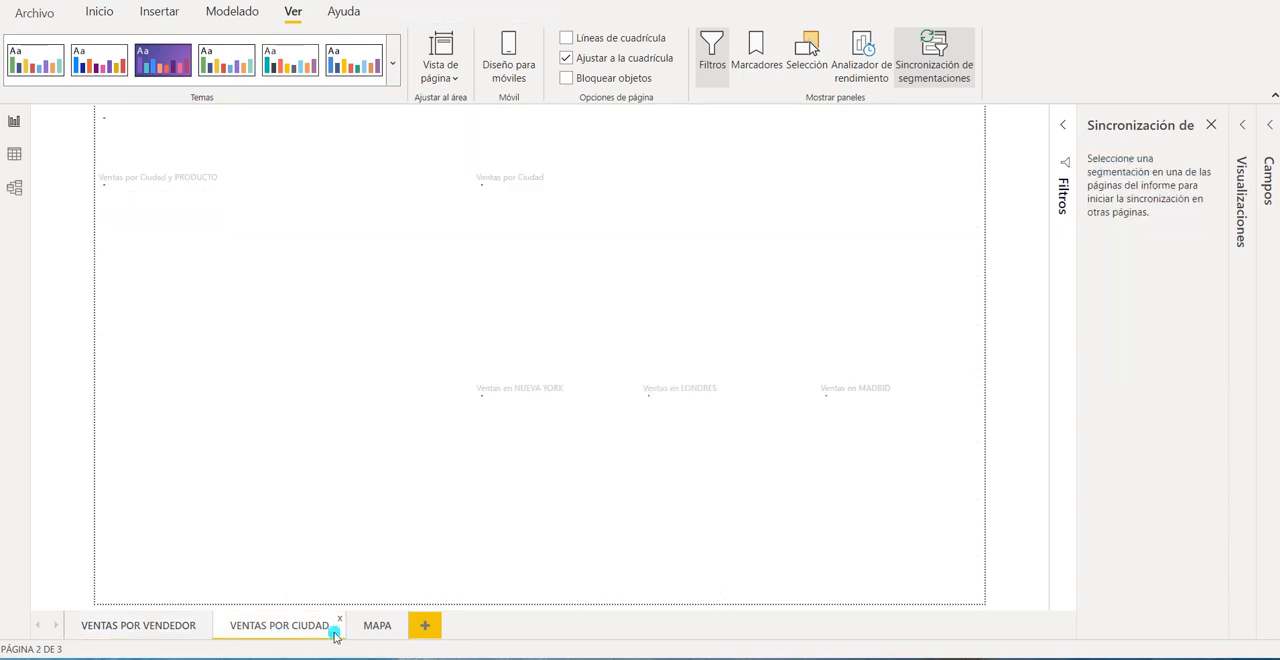
pyautogui.click(377, 628)
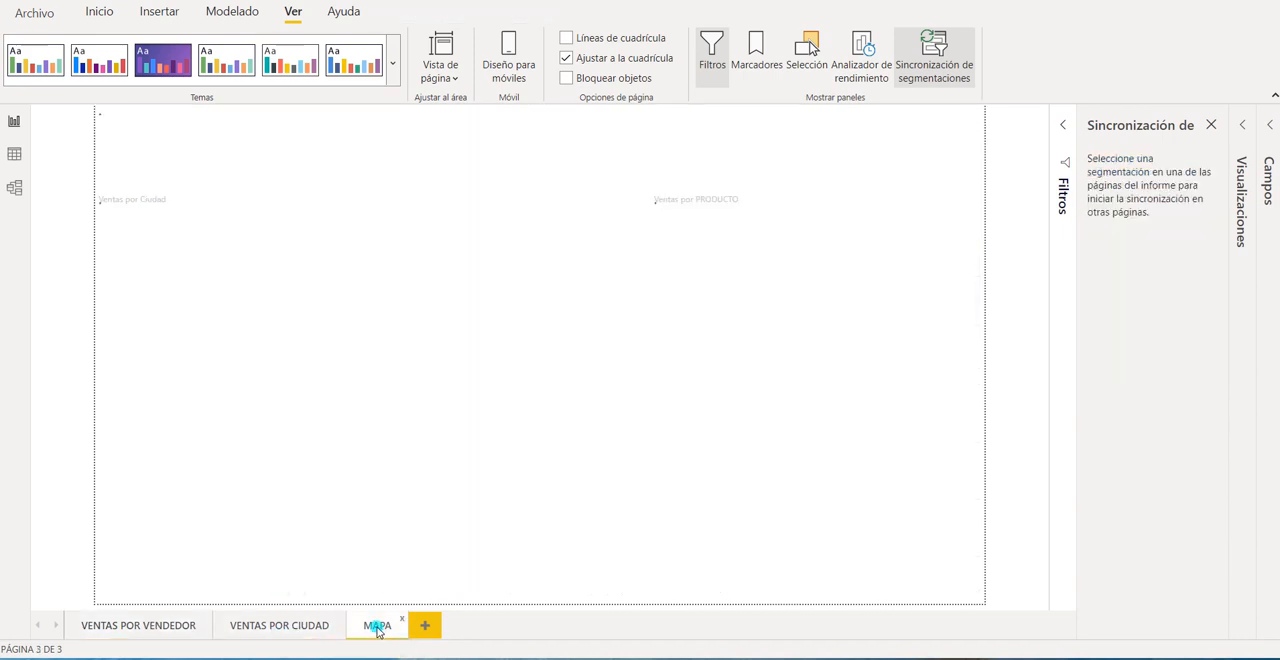
pyautogui.click(143, 626)
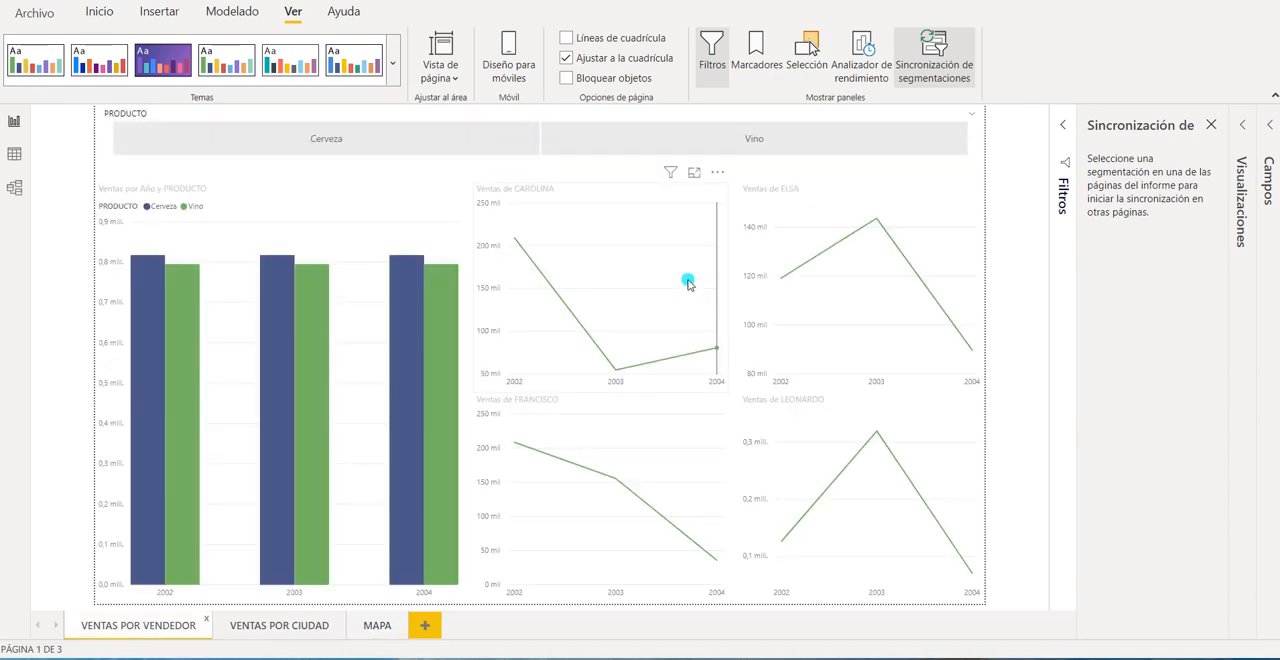